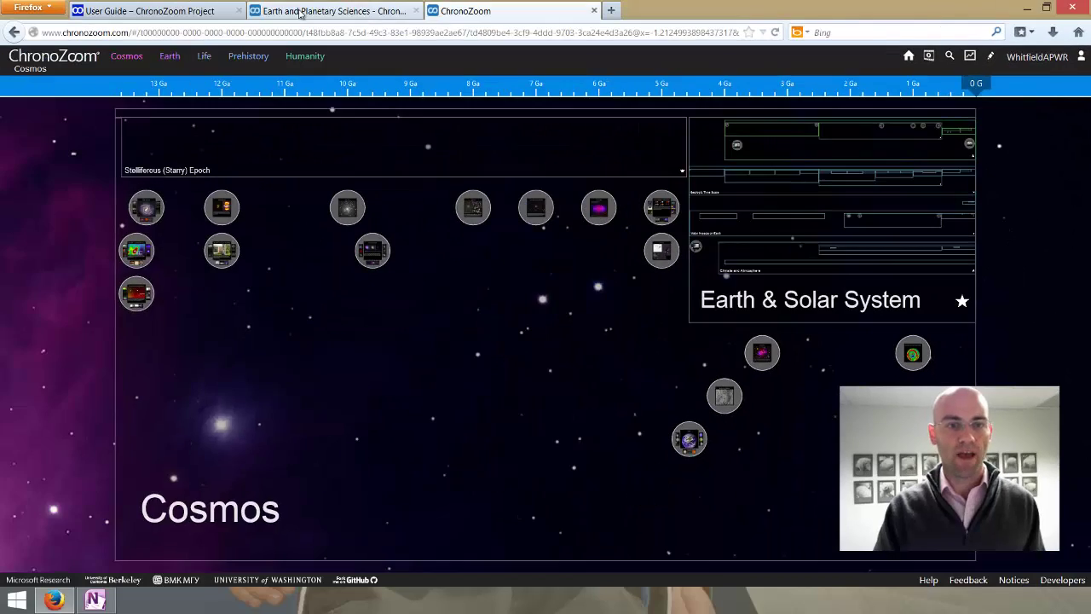
- Check the personal timelines page, return to the Cosmos timeline, and zoom in on the Stelliferous (Starry) Epoch and back out
left_click(300, 12)
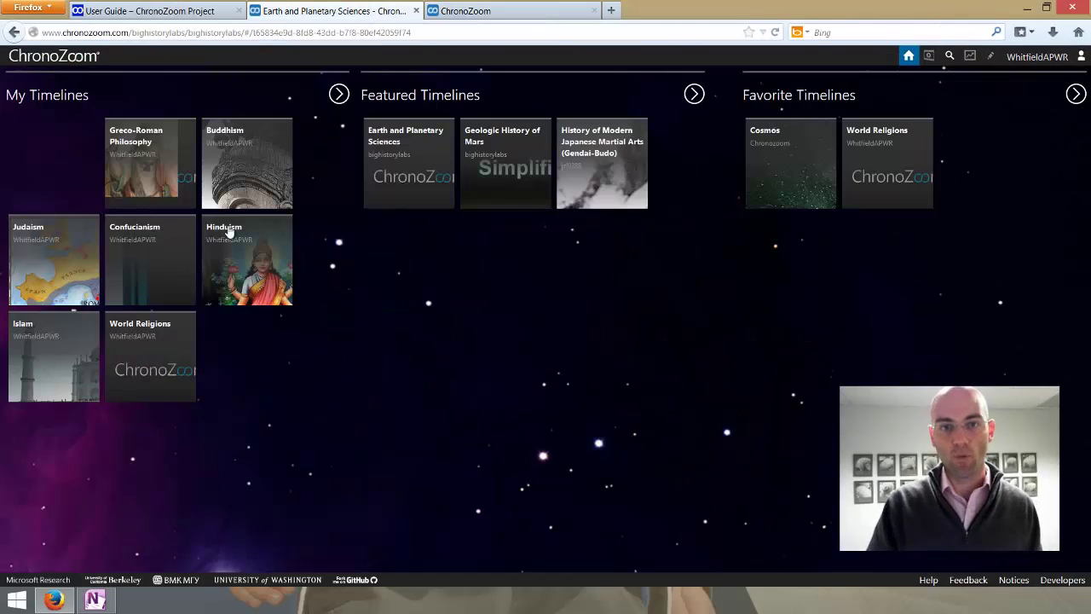
left_click(463, 12)
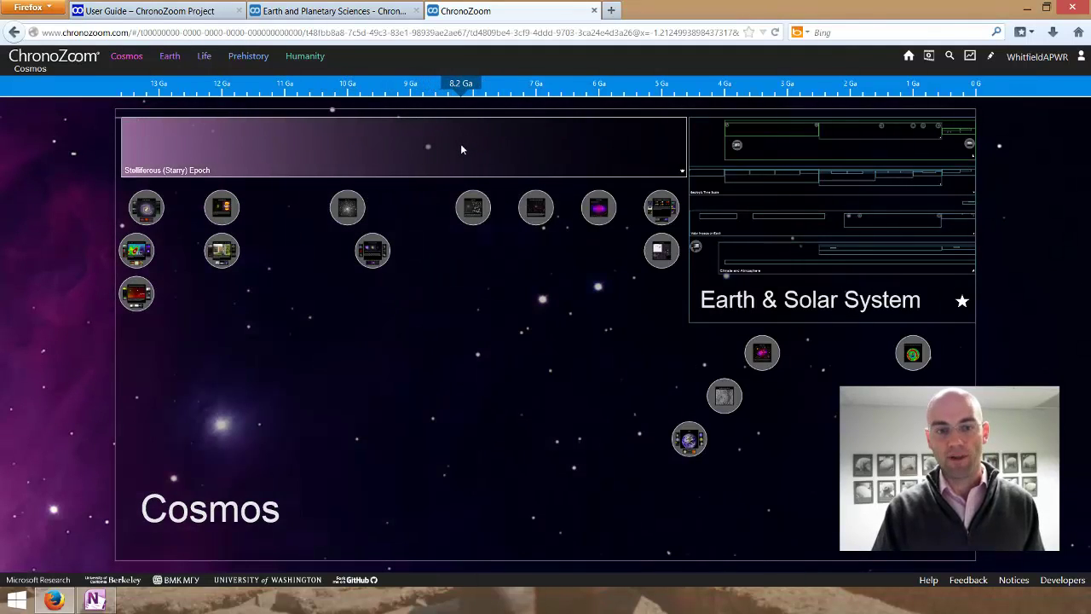
left_click(460, 149)
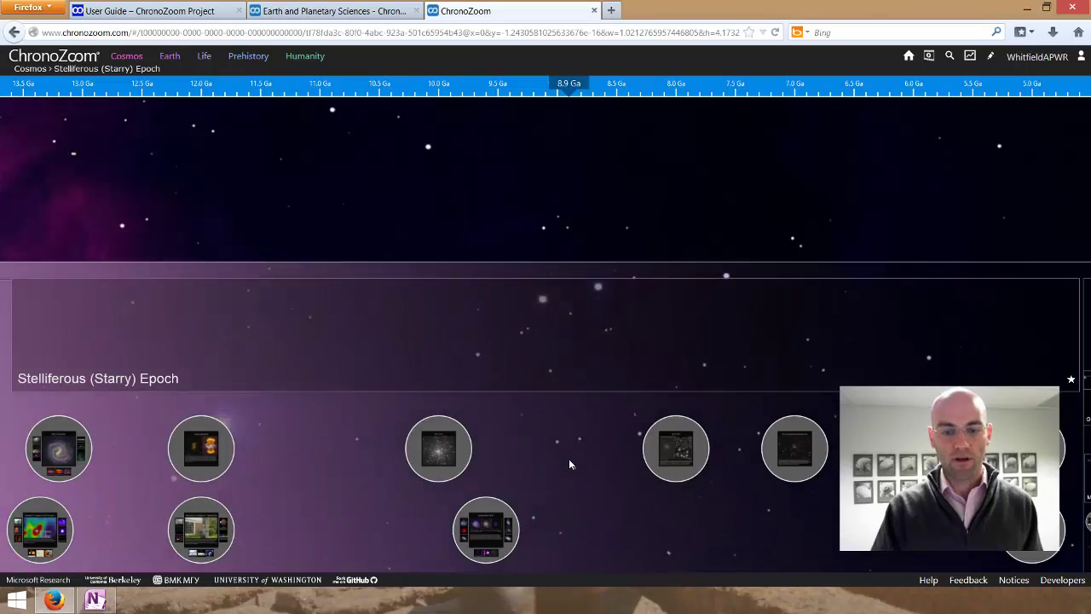
scroll(569, 464, "down", 3)
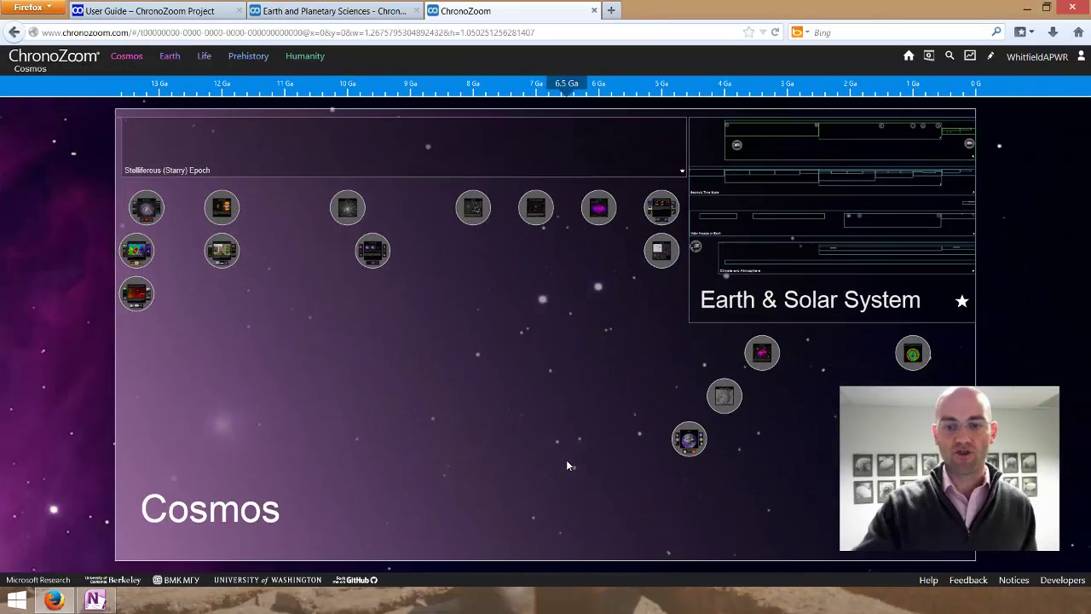
- Zoom in on the Life timeline under Earth & Solar System, and on the Rhyacian Period of the Geologic Time Scale
left_click(766, 146)
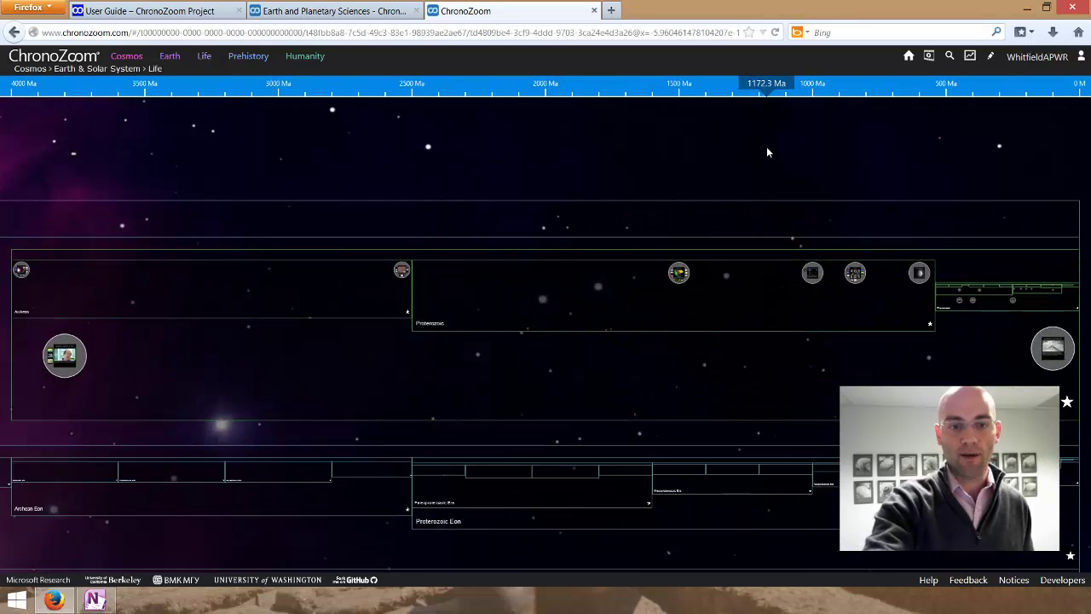
scroll(414, 216, "up", 5)
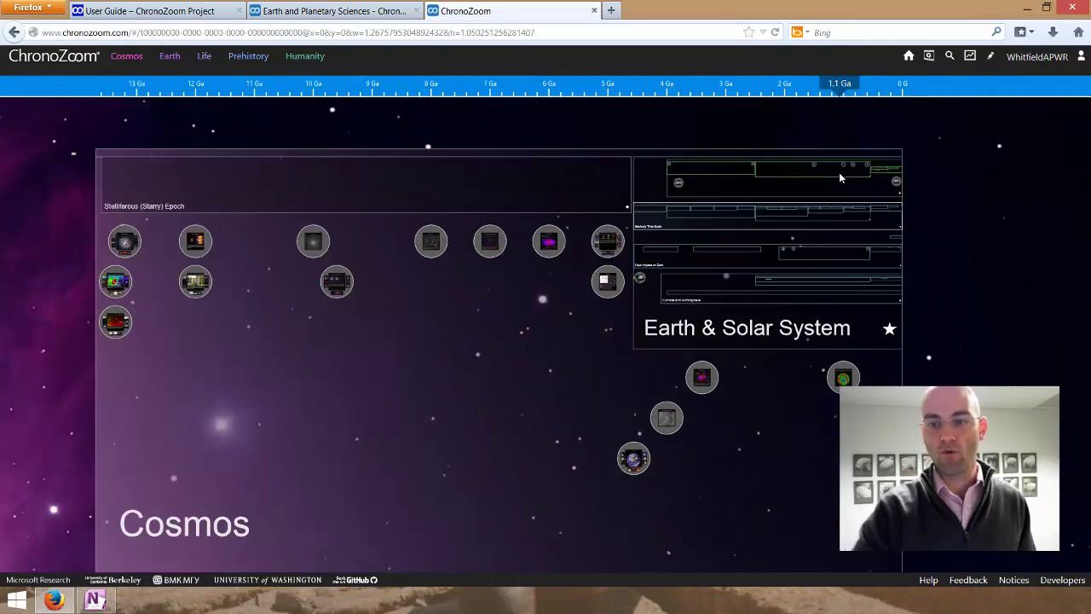
left_click(839, 177)
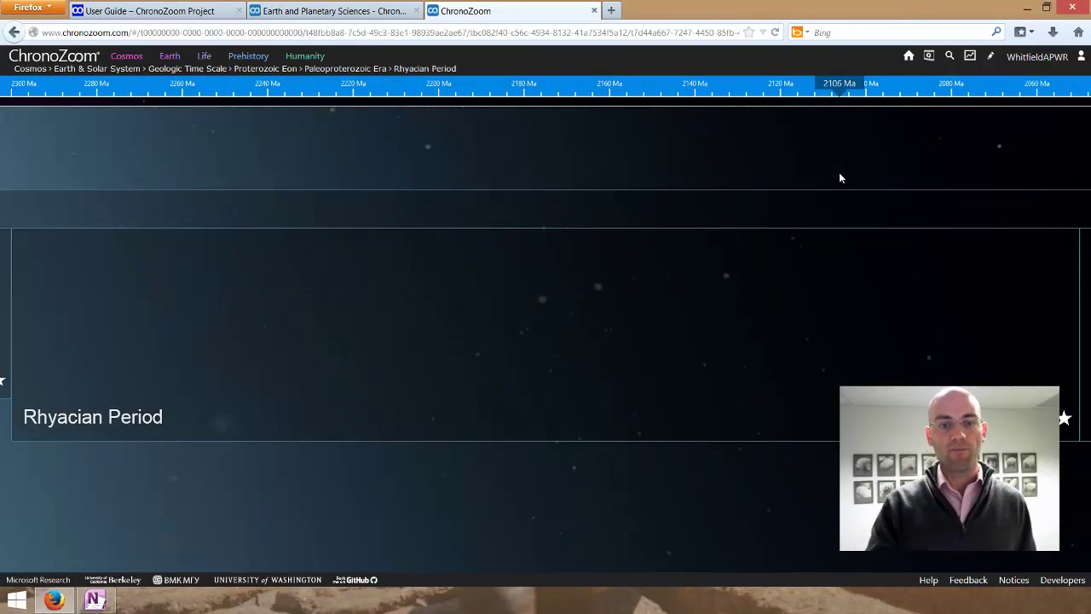
- Move back up from the Rhyacian Period through the Proterozoic Eon and Geologic Time Scale to the full Cosmos timeline
scroll(531, 492, "down", 1)
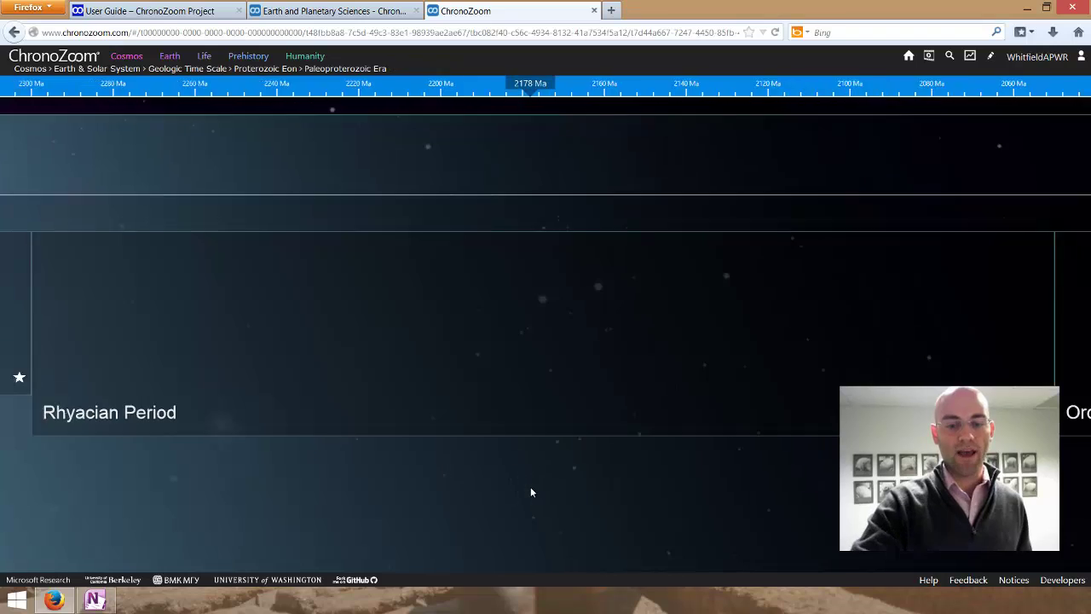
scroll(531, 492, "down", 3)
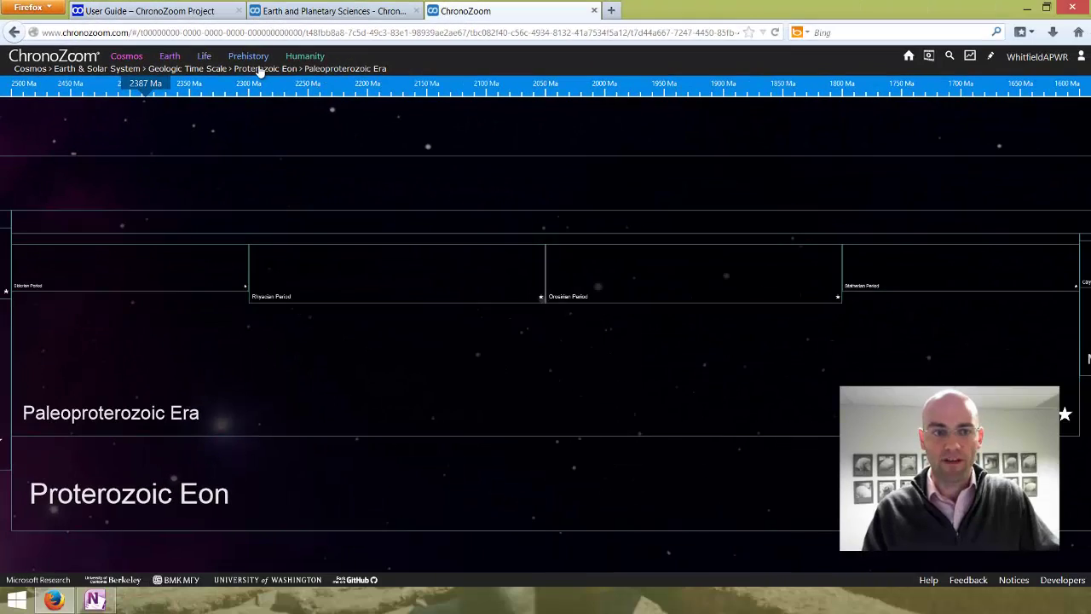
left_click(268, 69)
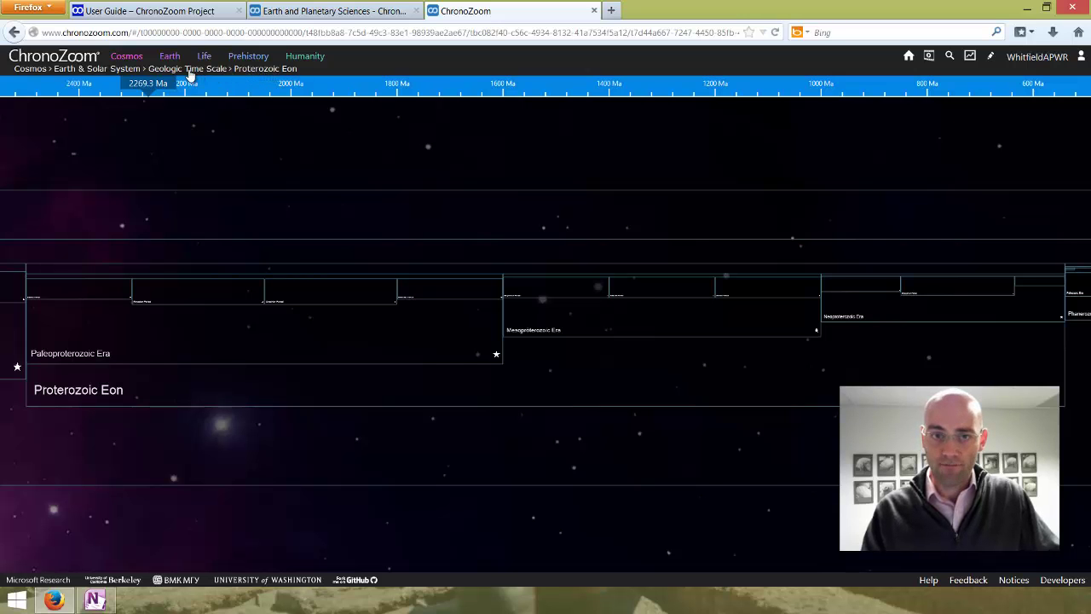
left_click(190, 71)
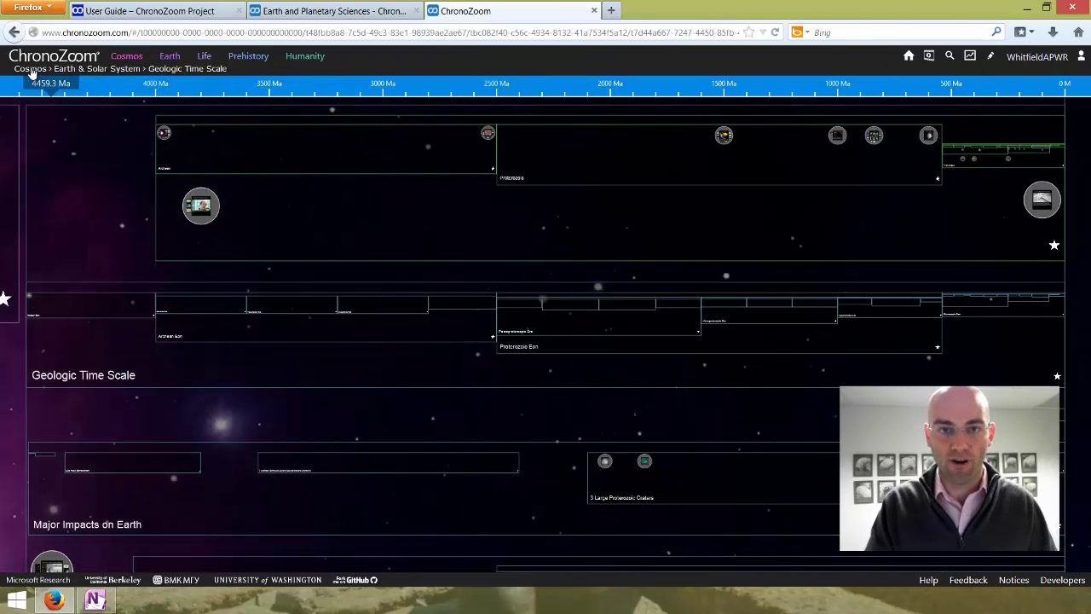
left_click(126, 57)
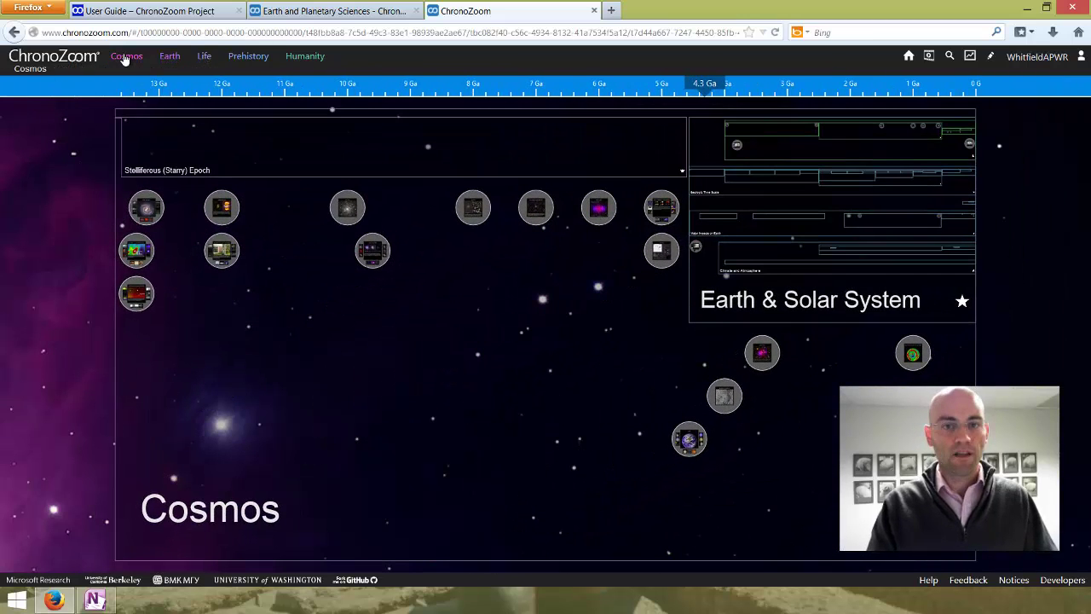
- Go to the Humanity timeline and zoom into the Pre-Classic period of Mayan History
left_click(312, 60)
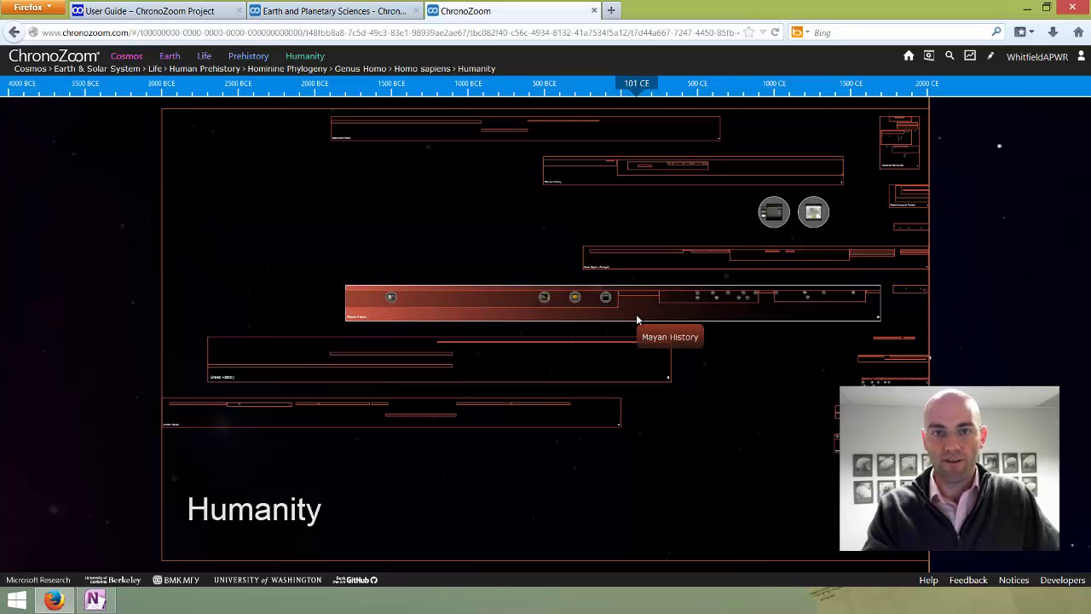
left_click(634, 308)
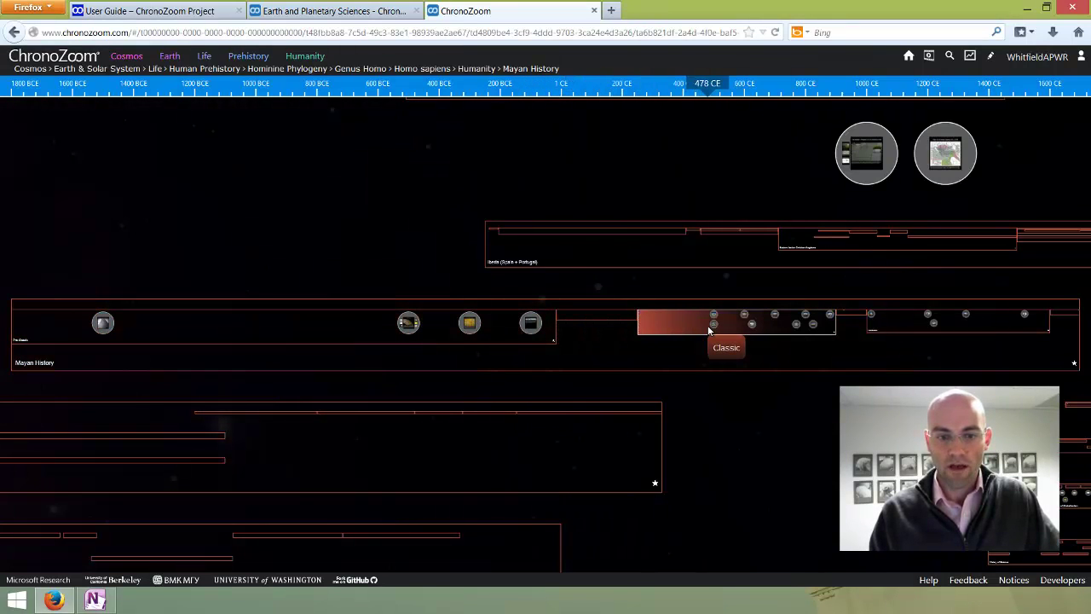
left_click(335, 333)
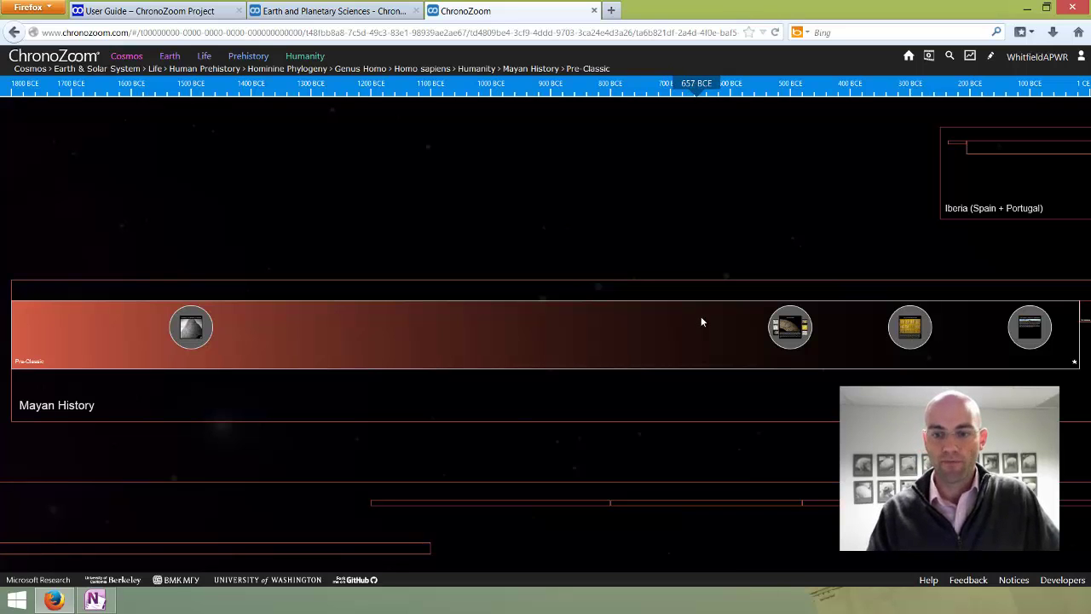
- Open the Maya Calendar (500 BCE) exhibit and look through its description
left_click(793, 340)
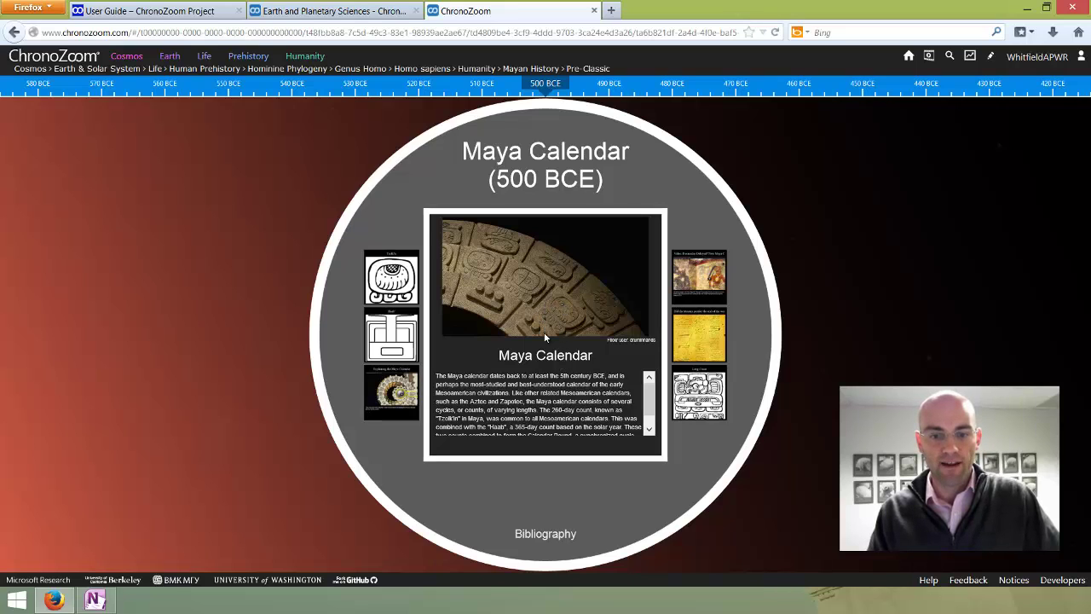
scroll(651, 397, "down", 1)
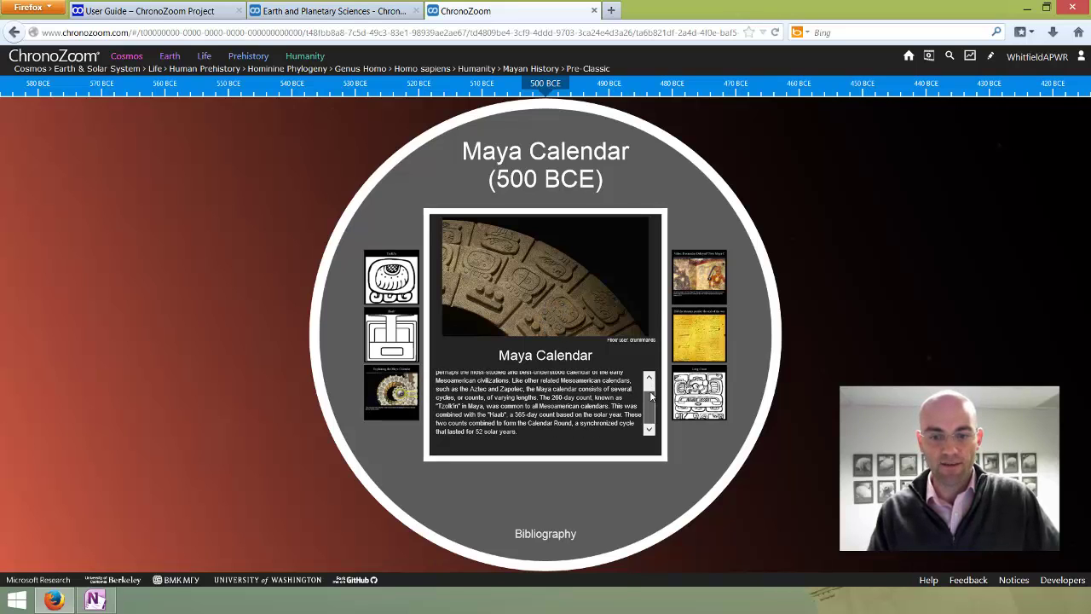
left_click_drag(651, 396, 651, 385)
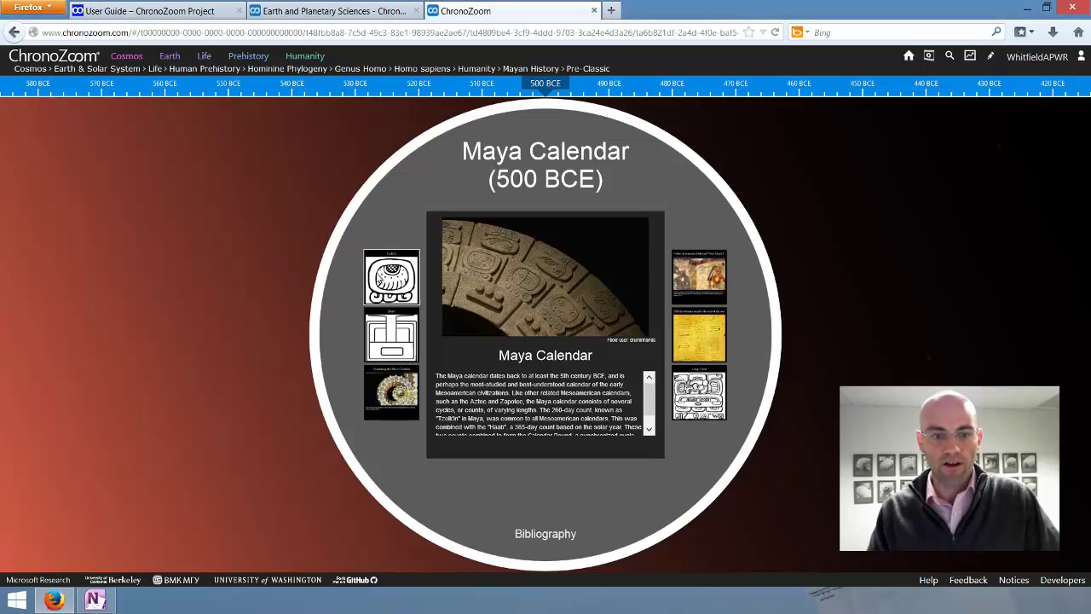
- View the exhibit's Tzolk'in artifact and its "Doomsday Delayed? New Maya Calendar Unearthed" video artifact
left_click(391, 273)
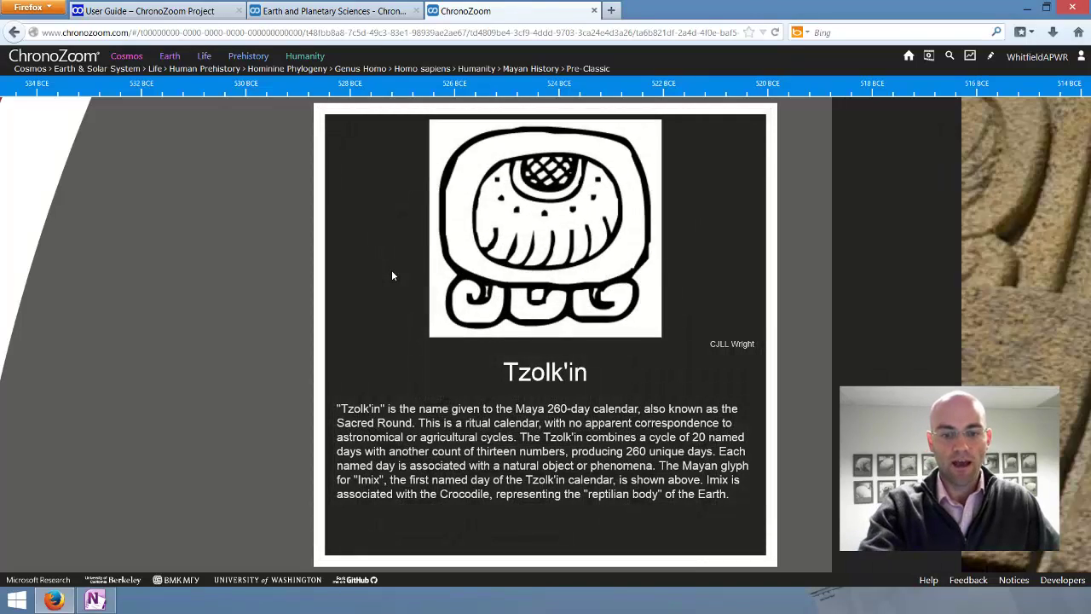
left_click(210, 372)
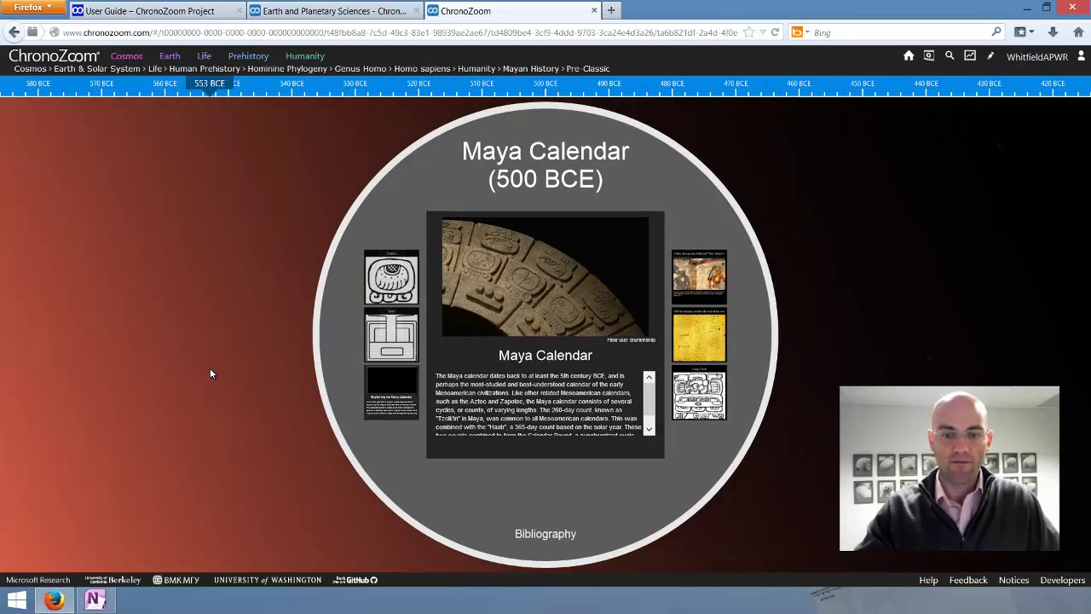
left_click(705, 281)
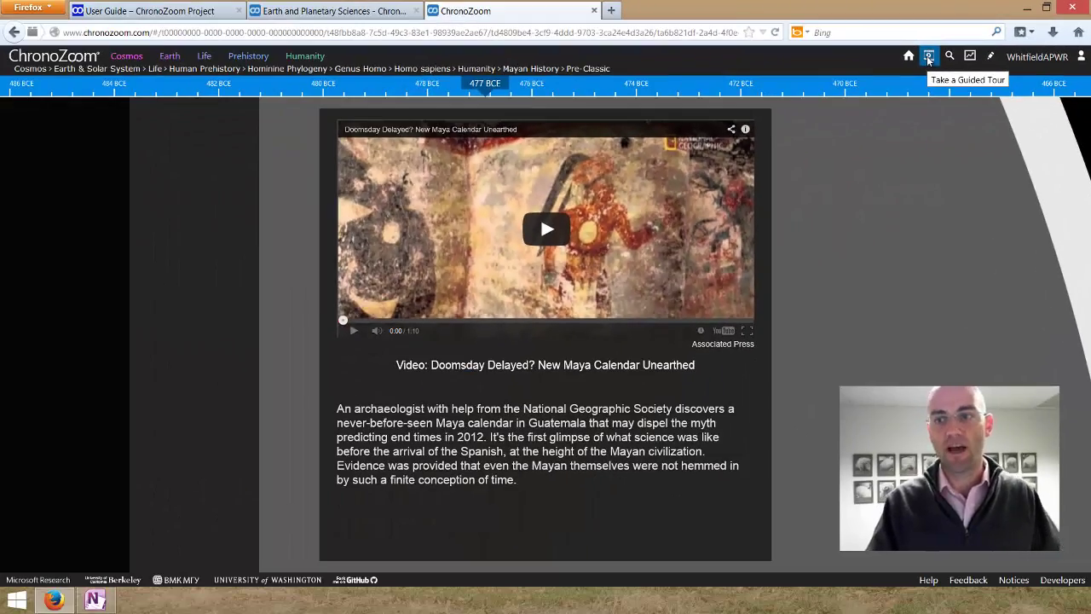
- Start the Mayan History guided tour, play and pause it through slide 4, and return to the Cosmos timeline
left_click(928, 58)
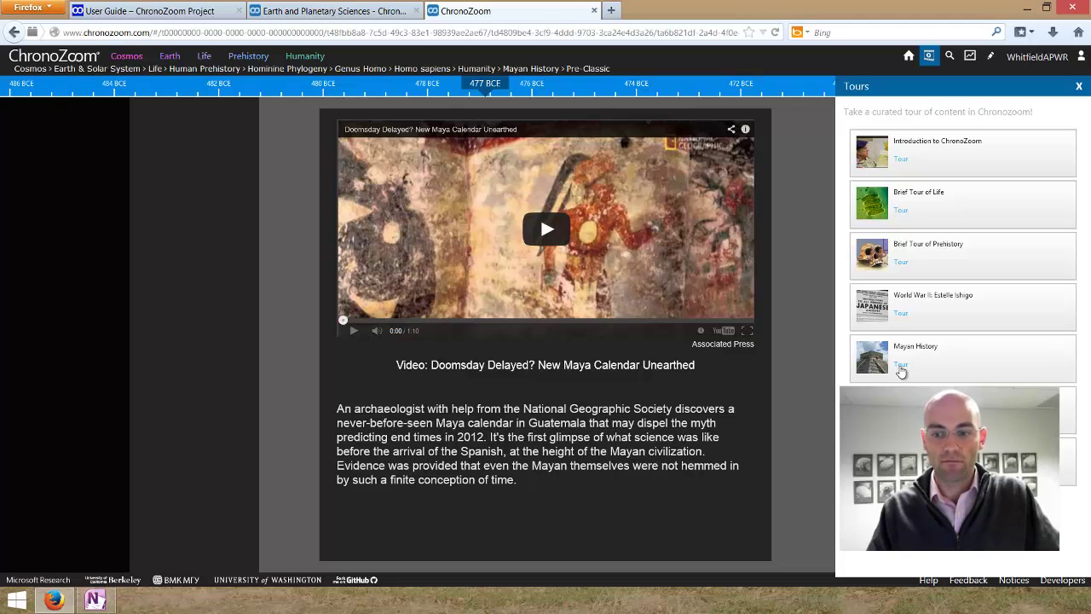
left_click(901, 367)
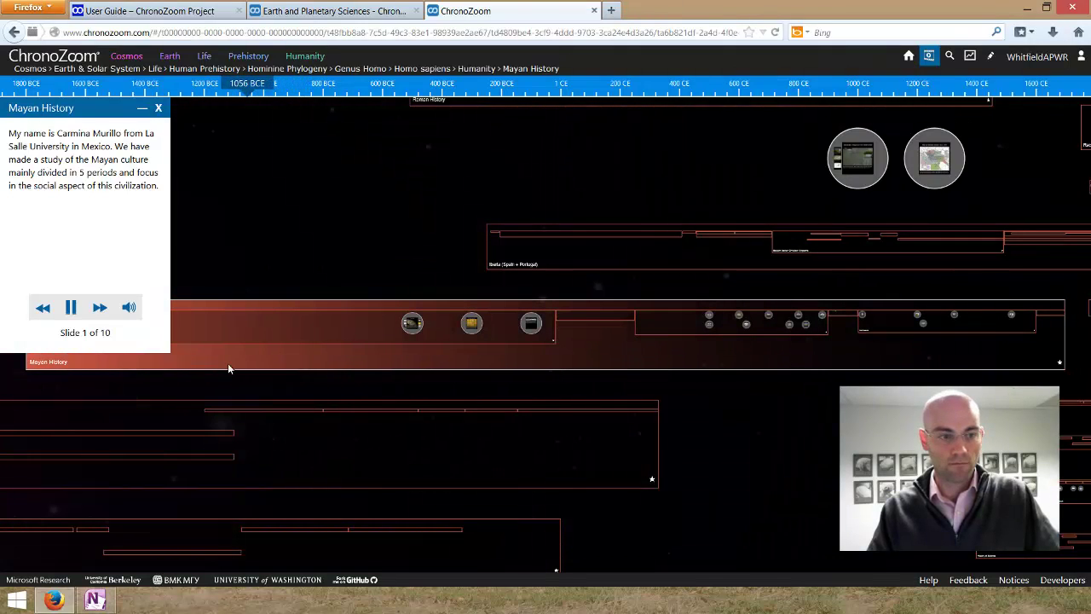
left_click(72, 308)
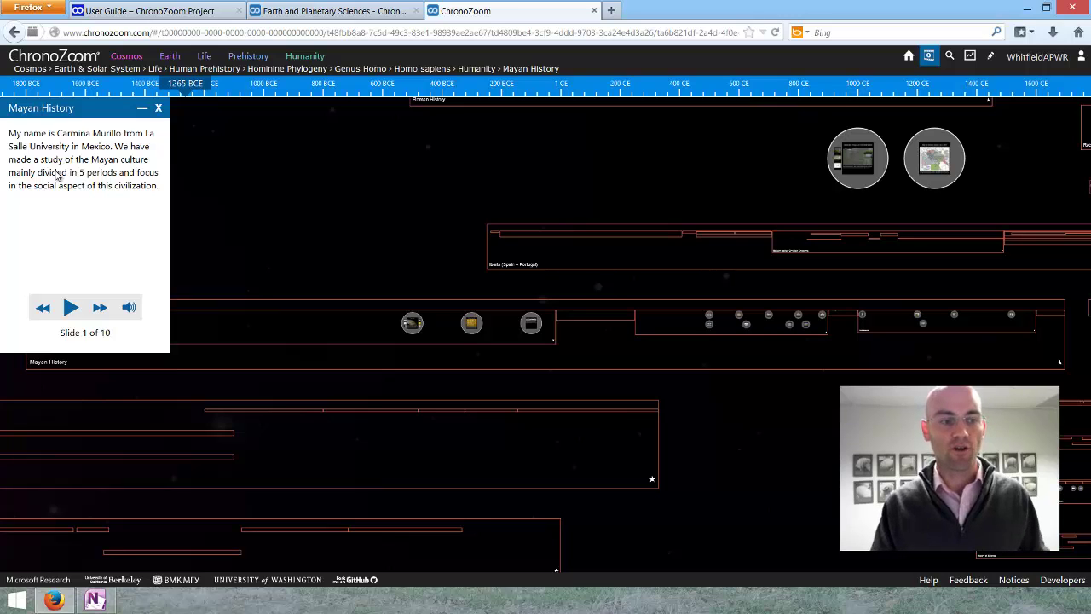
left_click(71, 307)
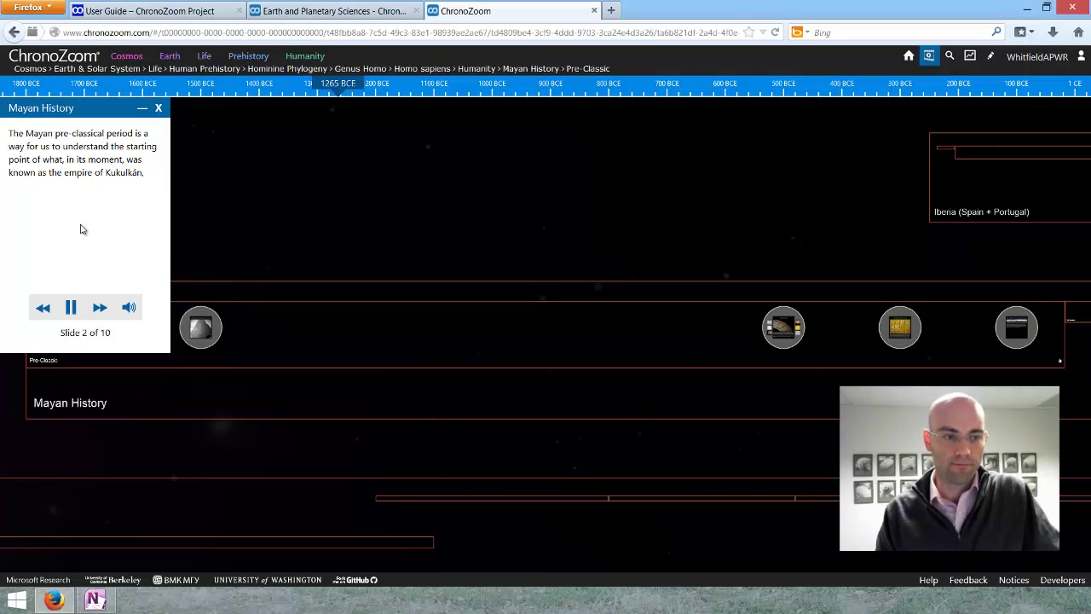
left_click(71, 308)
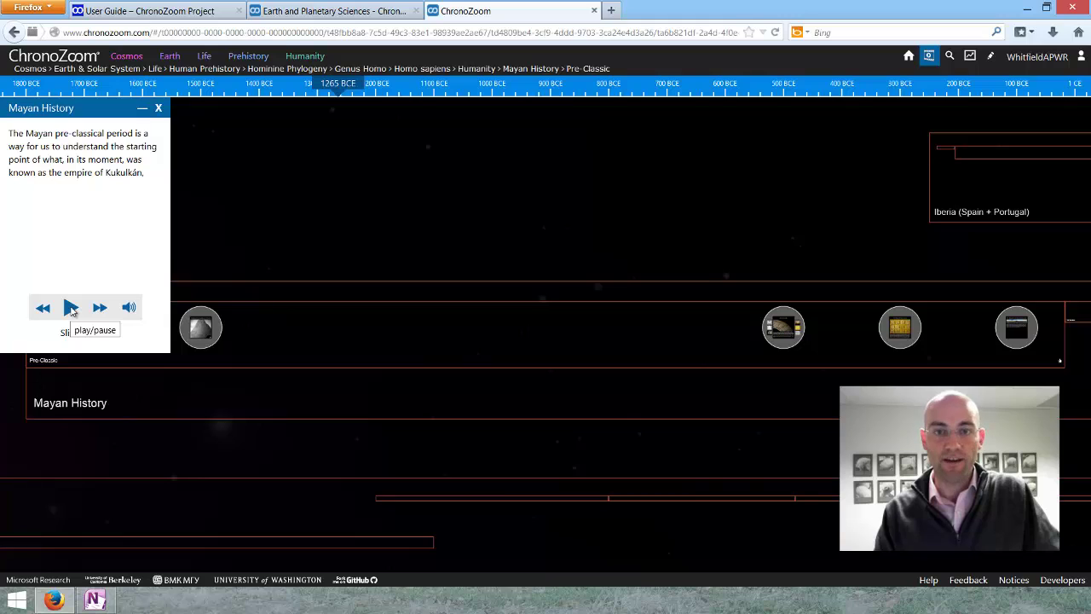
left_click(71, 309)
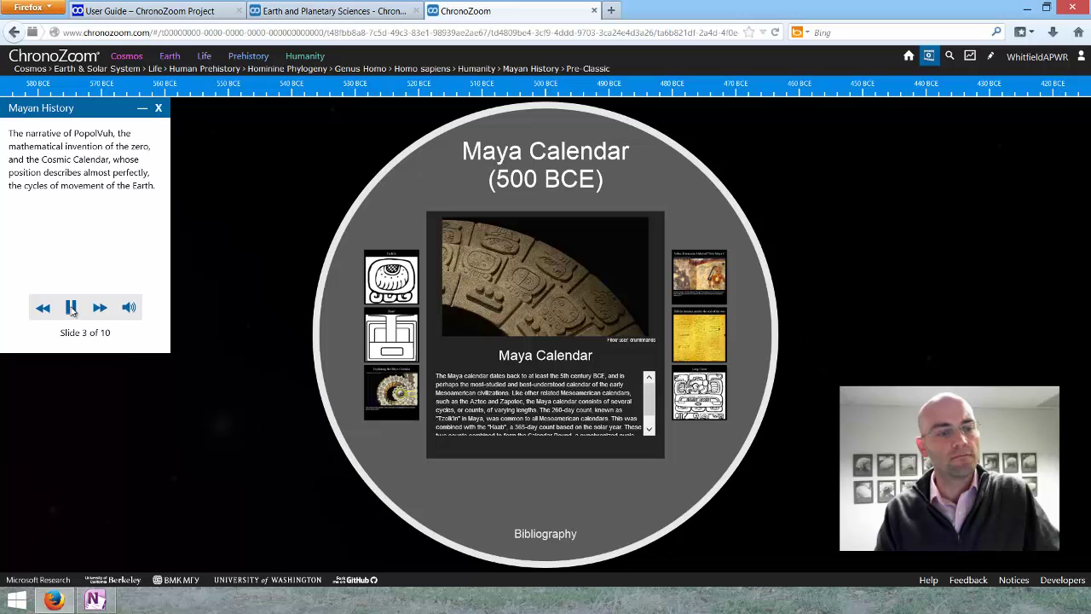
left_click(72, 309)
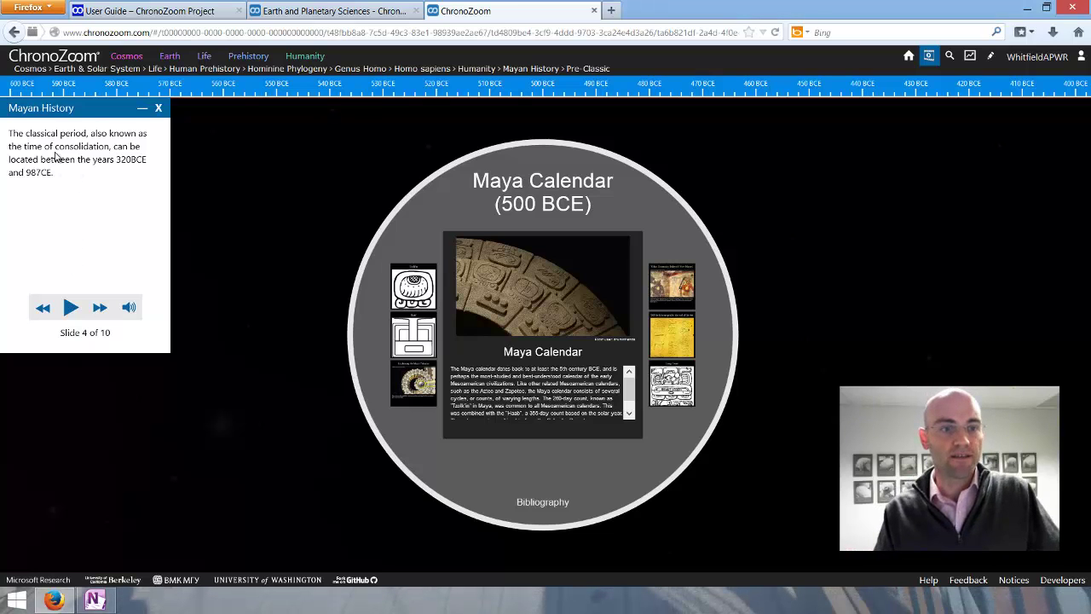
left_click(126, 57)
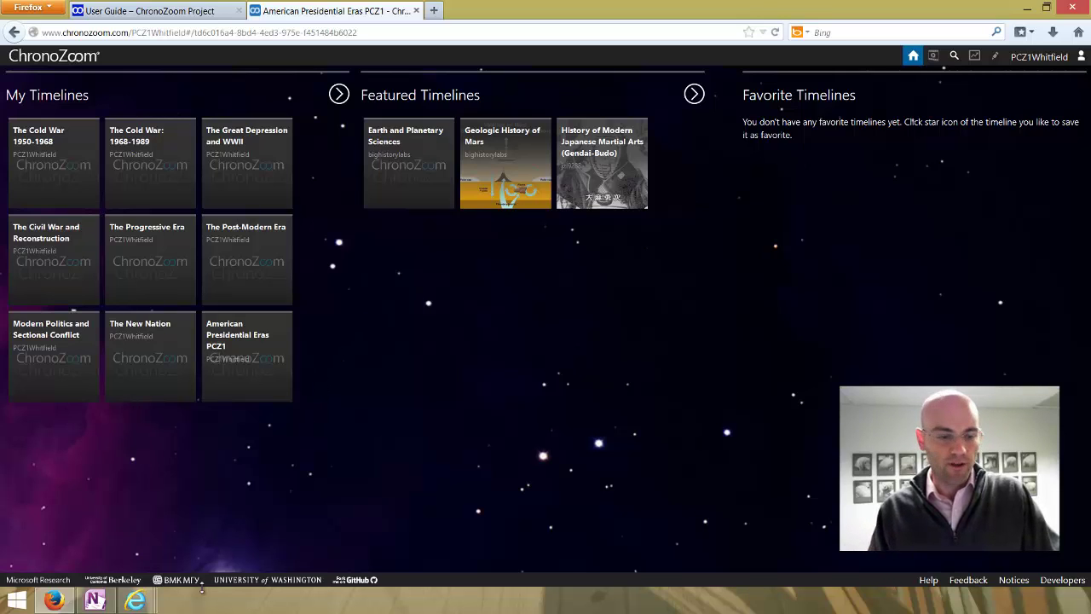
- Switch to the ChronoZoom page in Internet Explorer and open its sign-in options
mouse_move(135, 600)
left_click(109, 535)
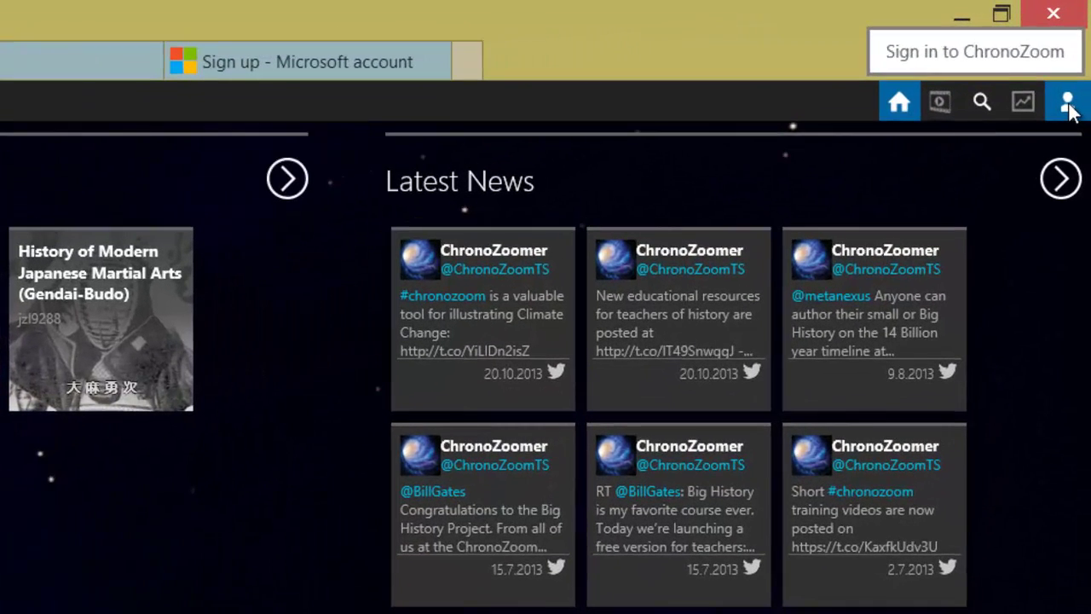
left_click(1079, 54)
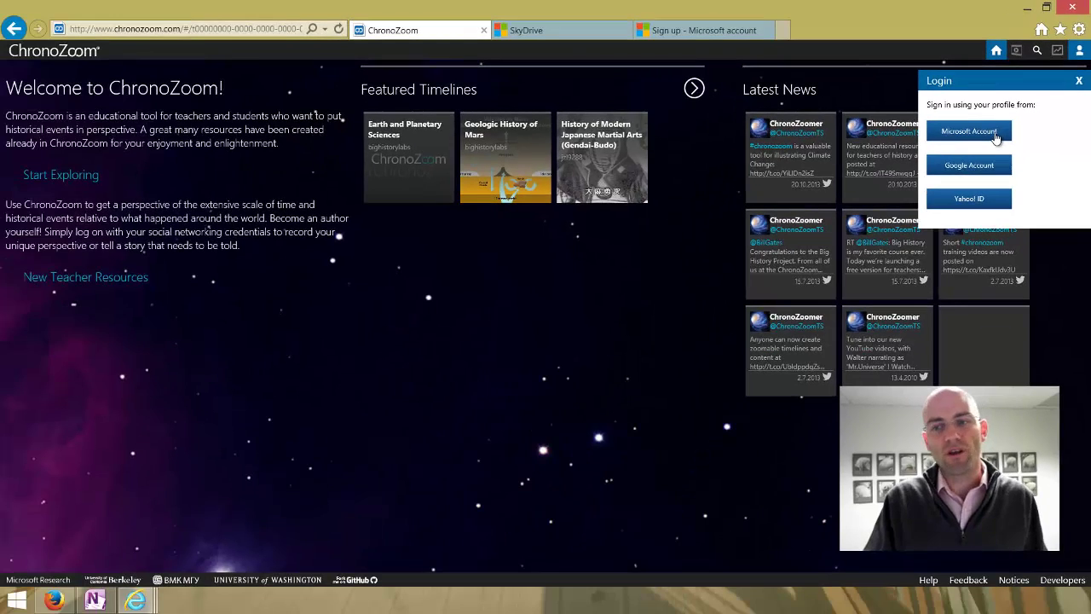
- Review the SkyDrive sign-in page and the fields of the Microsoft account sign-up form
left_click(597, 33)
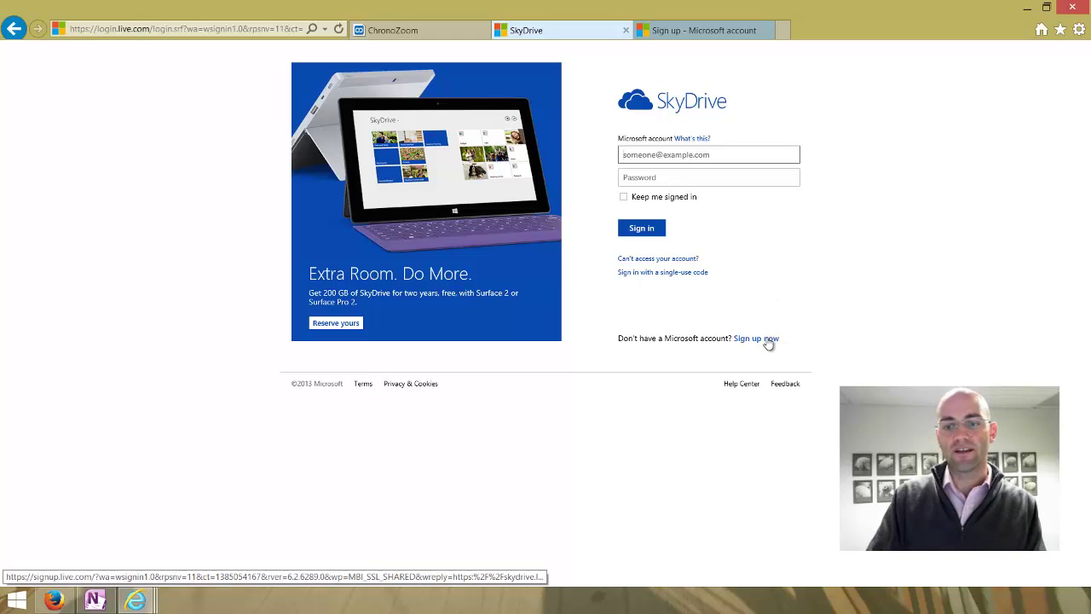
left_click(729, 32)
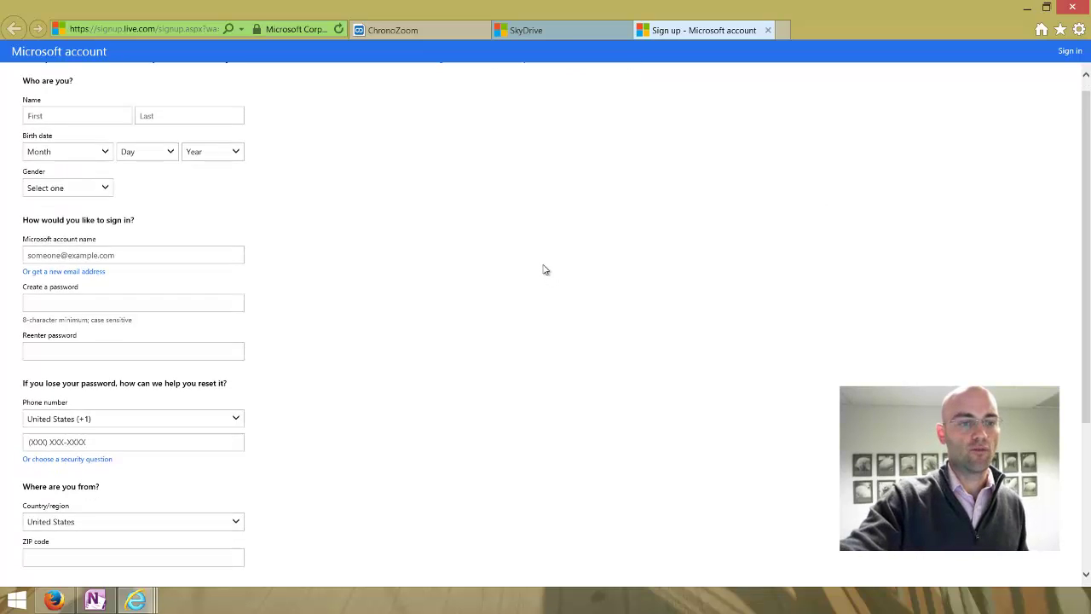
scroll(545, 270, "down", 3)
scroll(545, 270, "up", 3)
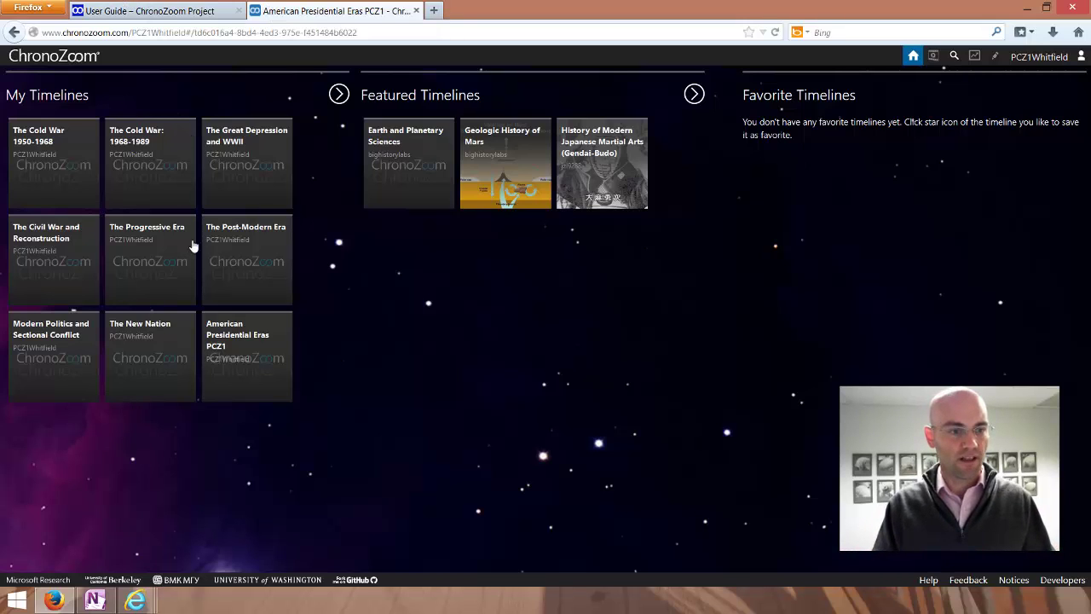
- Switch back to Firefox and open the American Presidential Eras PCZ1 timeline from the personal timelines
left_click(264, 359)
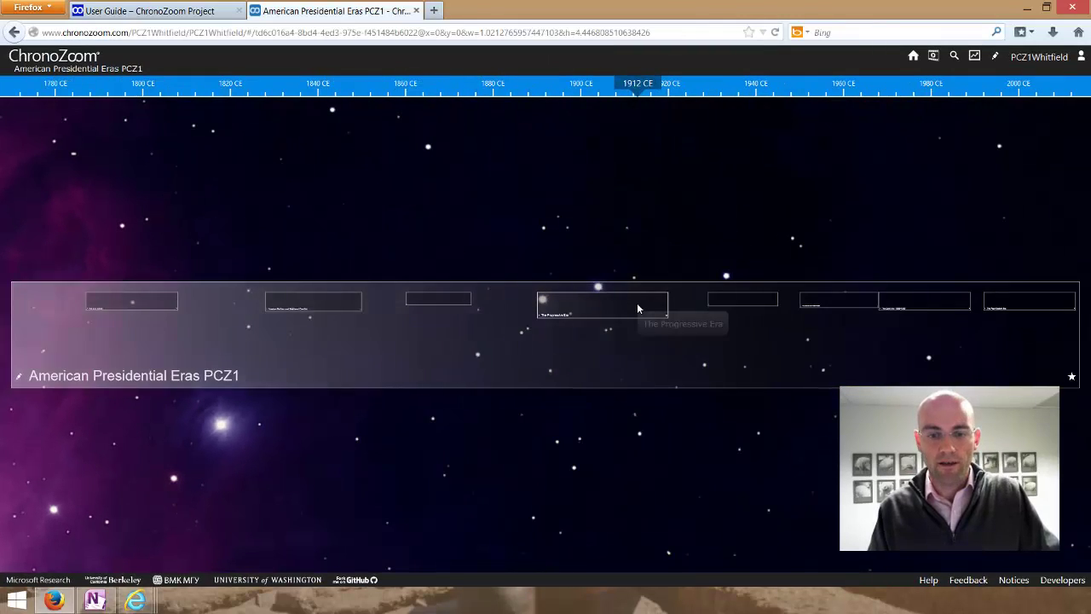
- Open The Progressive Era timeline, review its title, start and end time settings, and close the edit form
left_click(629, 311)
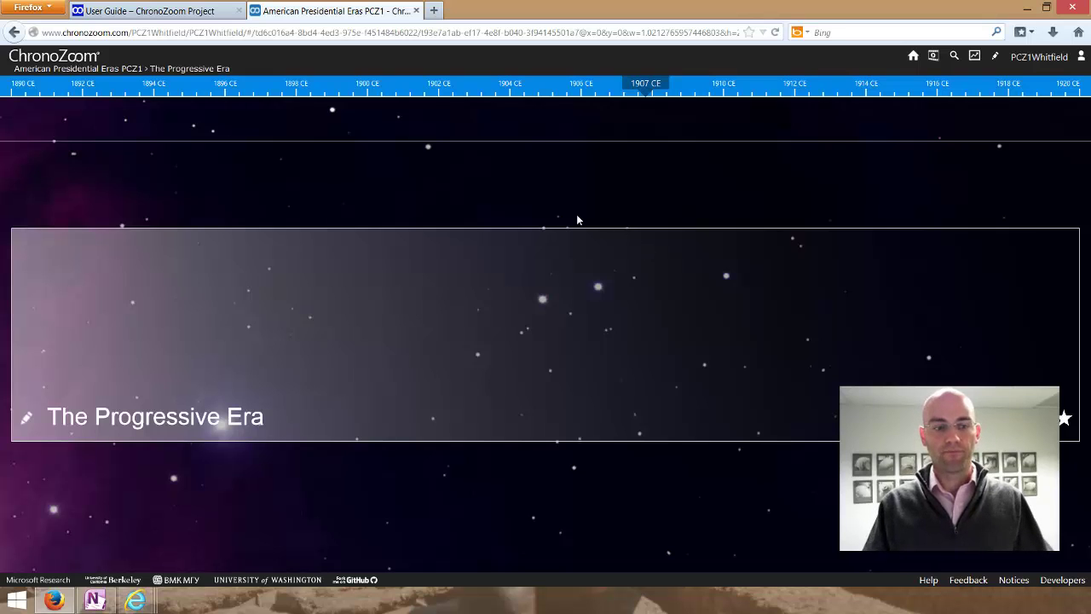
left_click(26, 418)
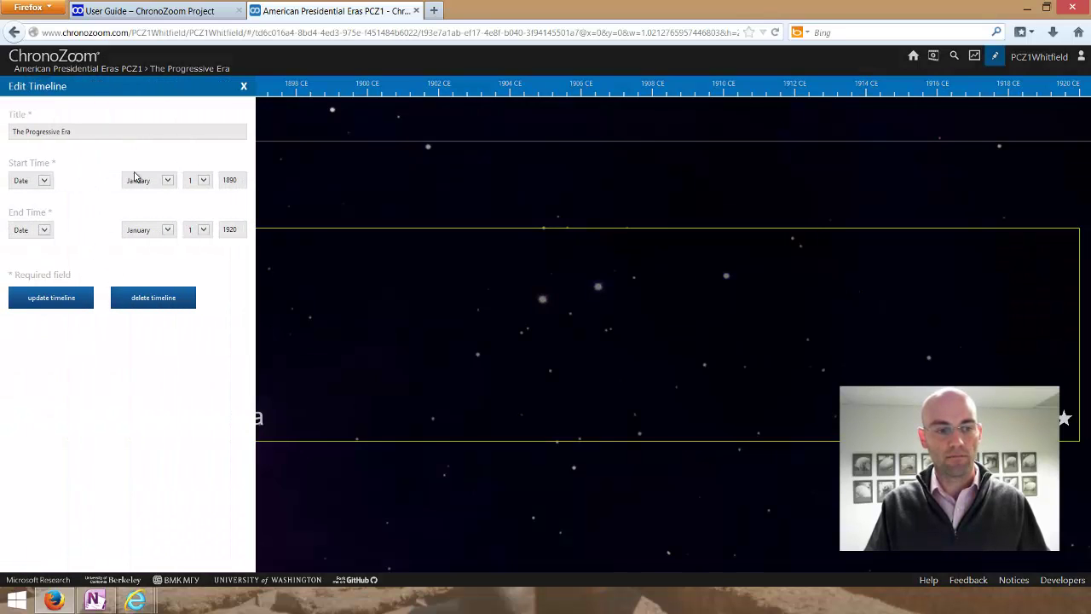
left_click(244, 89)
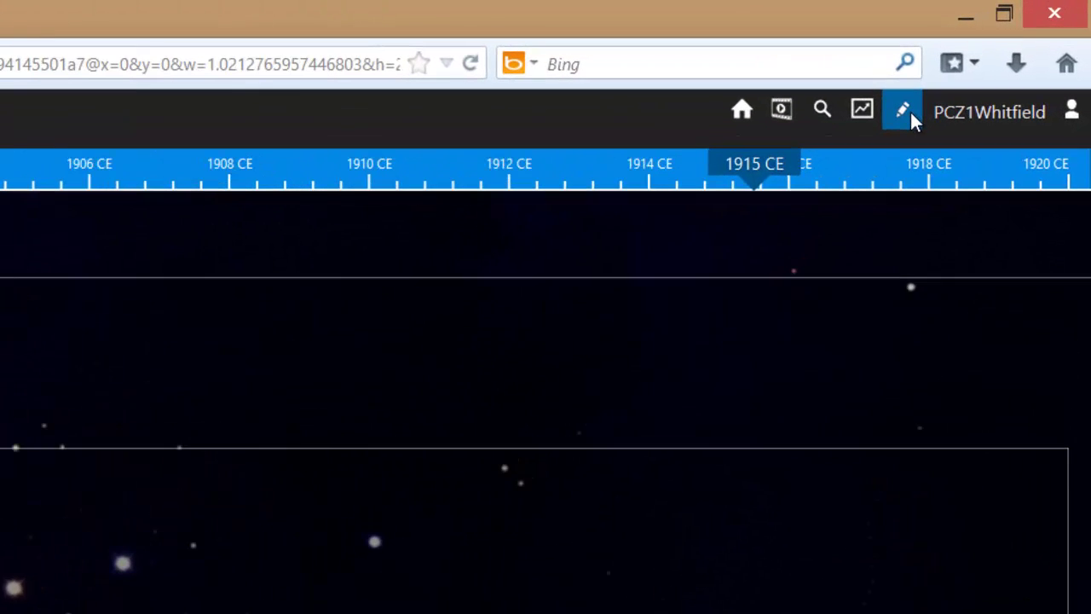
- Start a new timeline inside The Progressive Era and draw its span from about 1897 to 1908
left_click(910, 112)
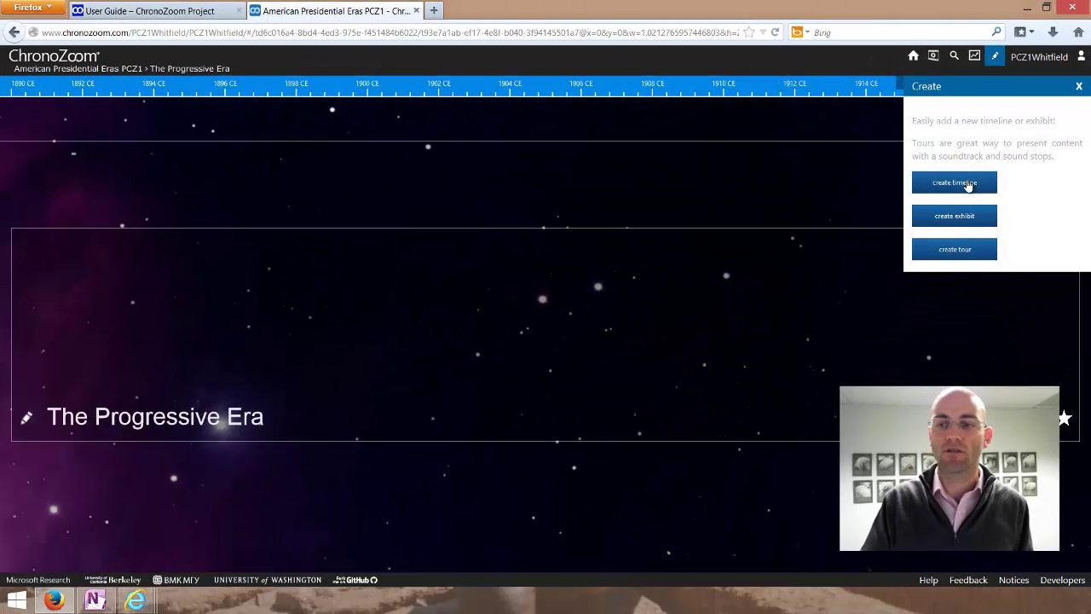
left_click(967, 183)
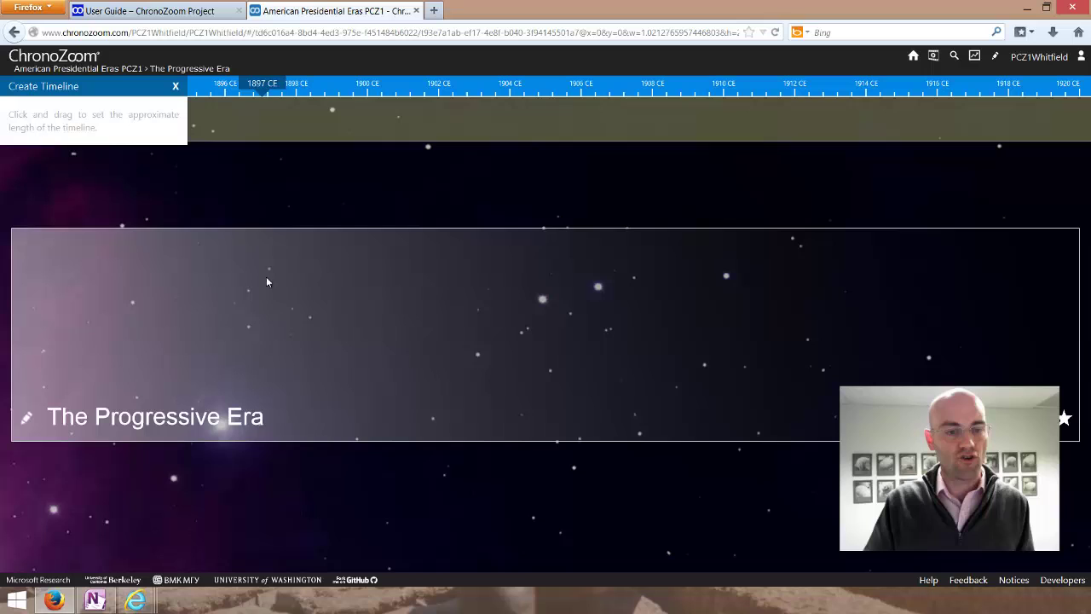
mouse_move(266, 282)
left_mouse_down()
mouse_move(454, 328)
mouse_move(609, 313)
mouse_move(663, 354)
left_mouse_up()
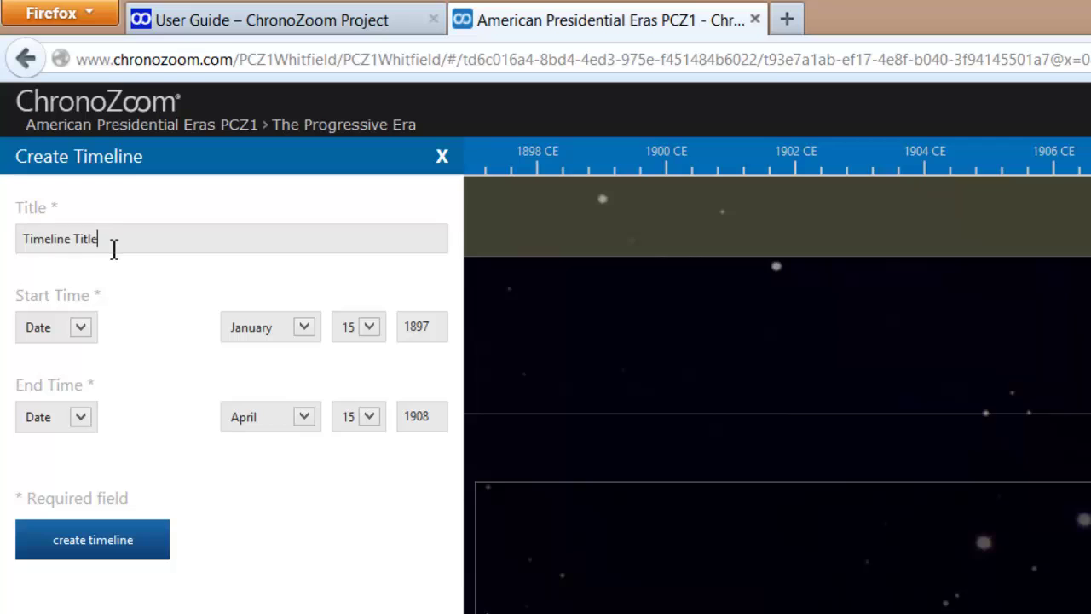
- Switch the new timeline's start and end times from full dates to years and create the timeline
left_click(80, 330)
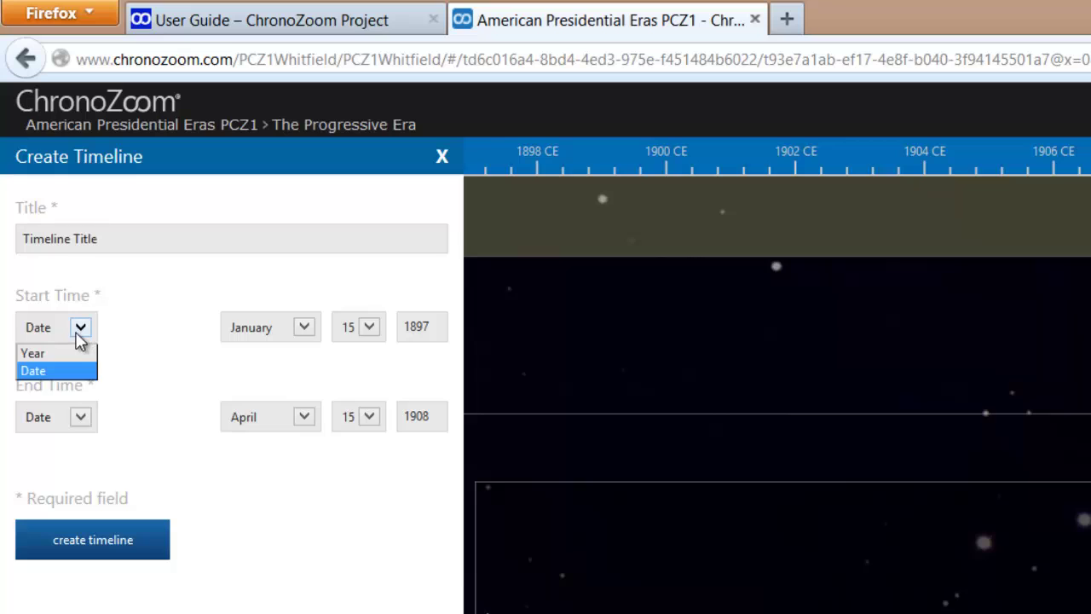
left_click(80, 349)
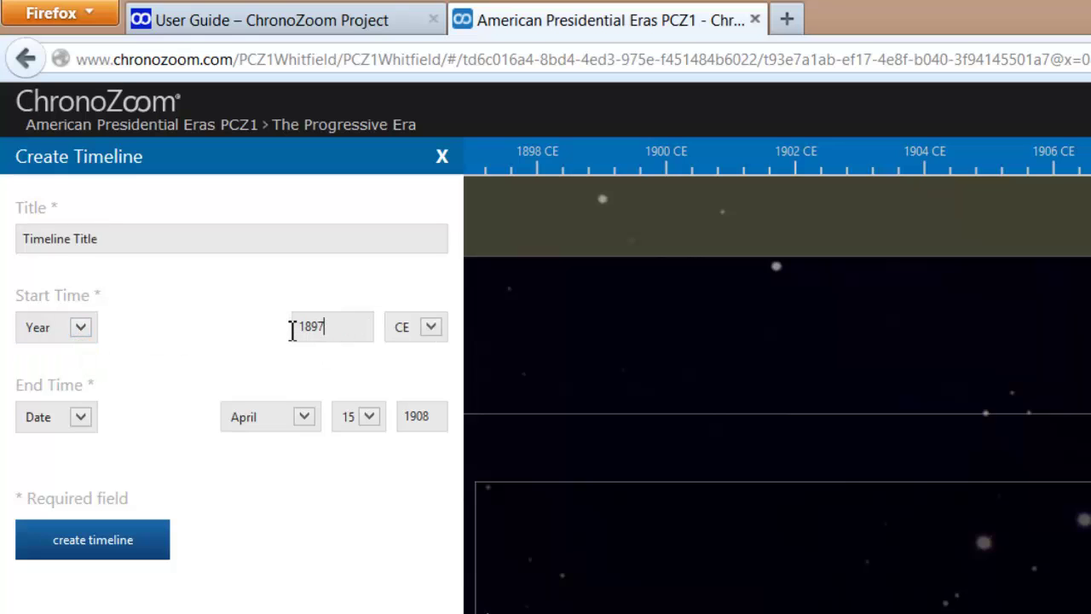
double_click(294, 325)
left_click(430, 331)
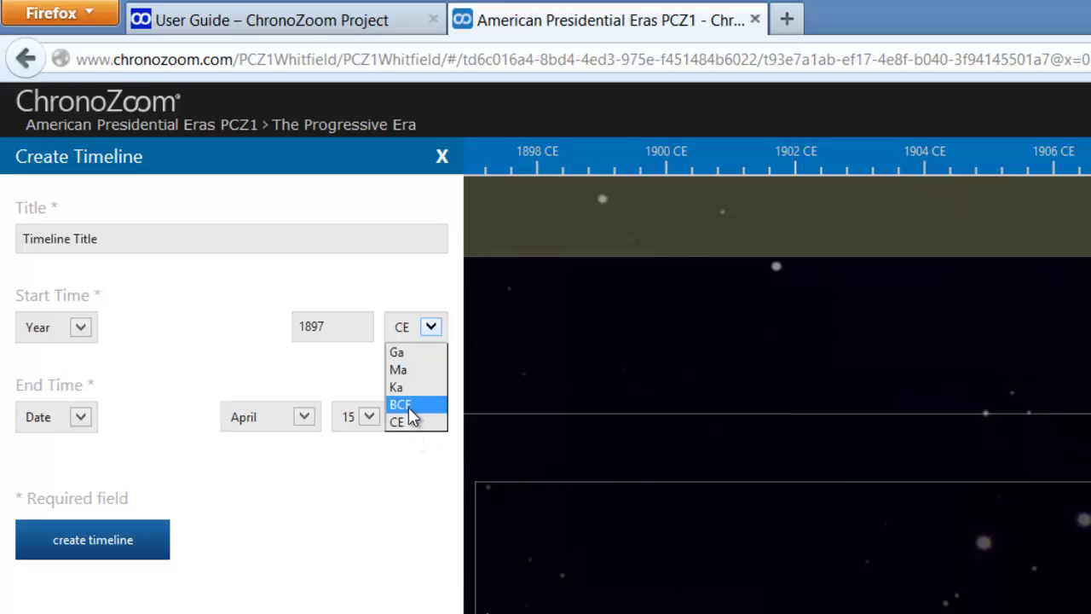
left_click(328, 388)
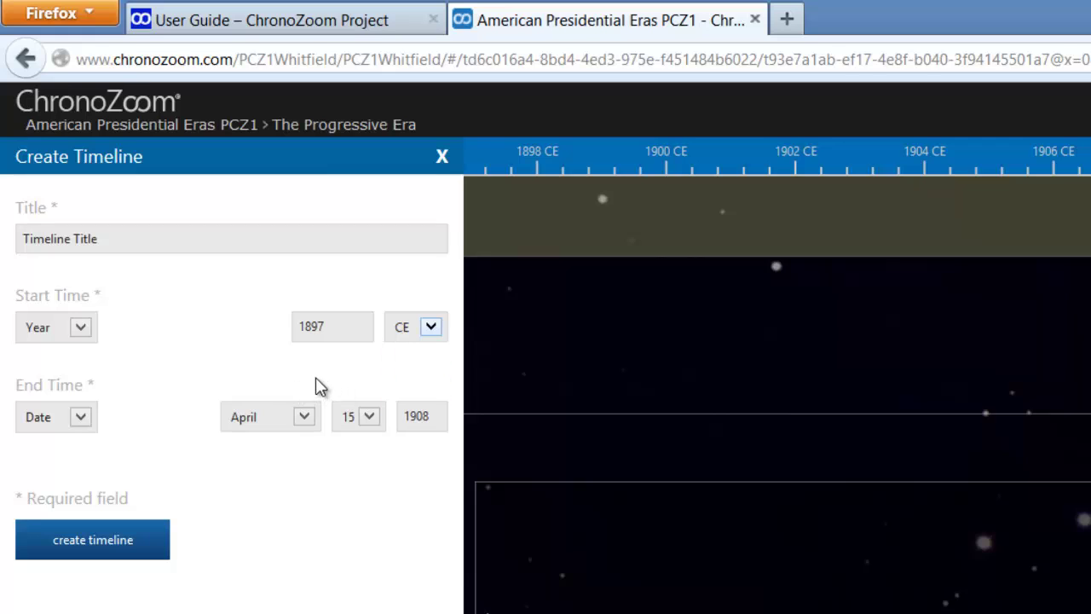
left_click(81, 417)
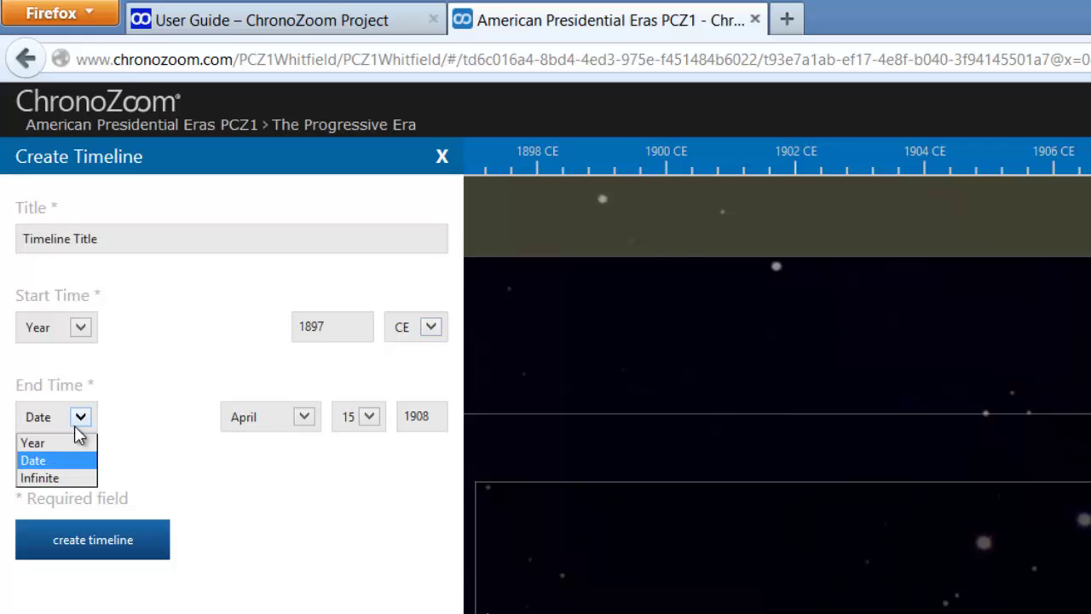
left_click(73, 444)
left_click(124, 546)
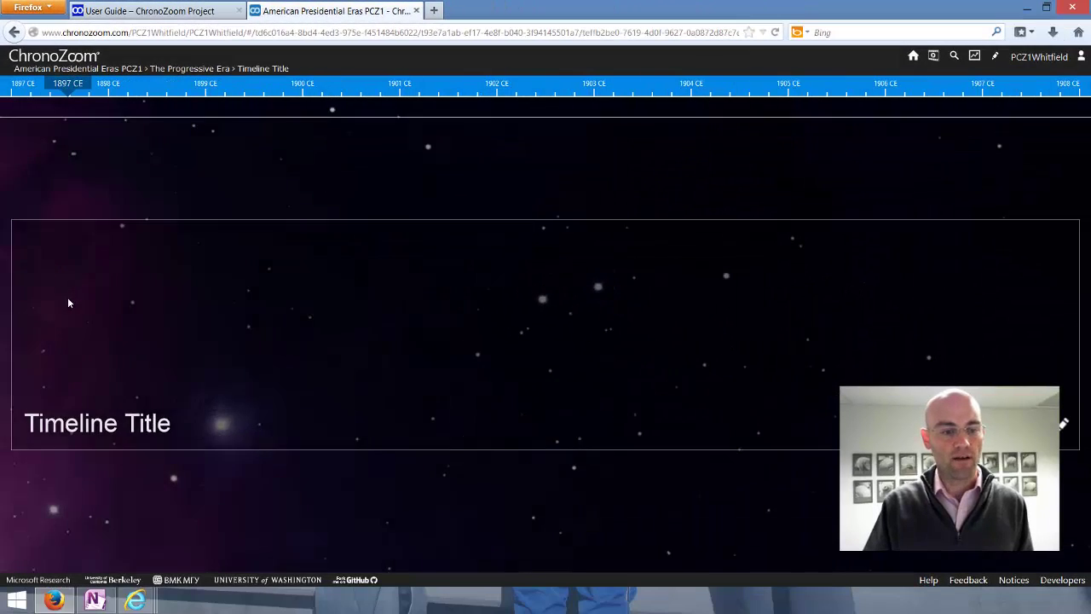
- Zoom out from the new timeline to the American Presidential Eras PCZ1 overview and reopen The Progressive Era
left_click(174, 169)
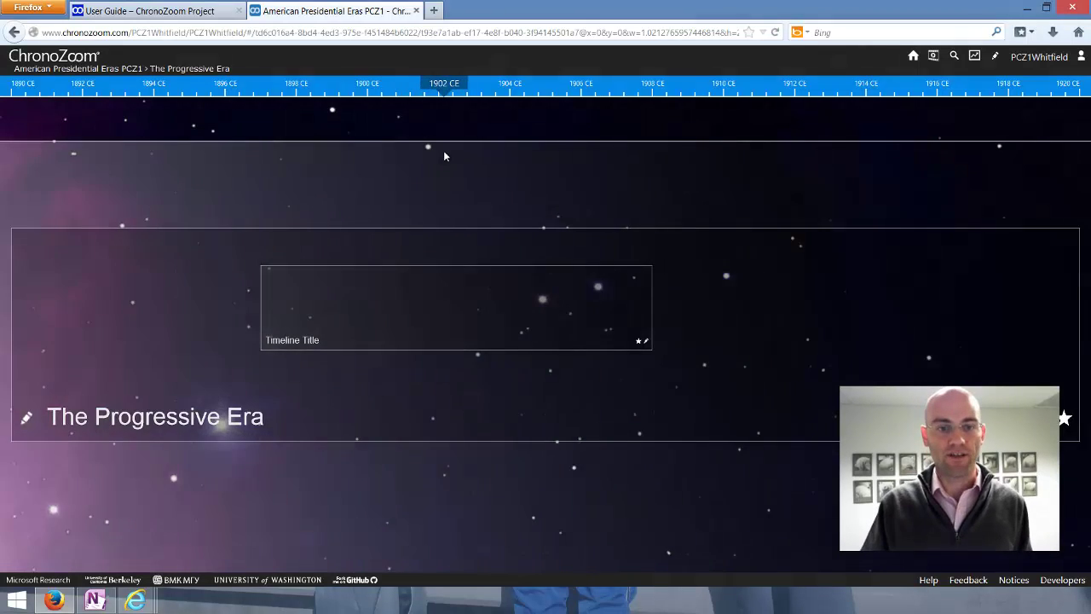
left_click(445, 167)
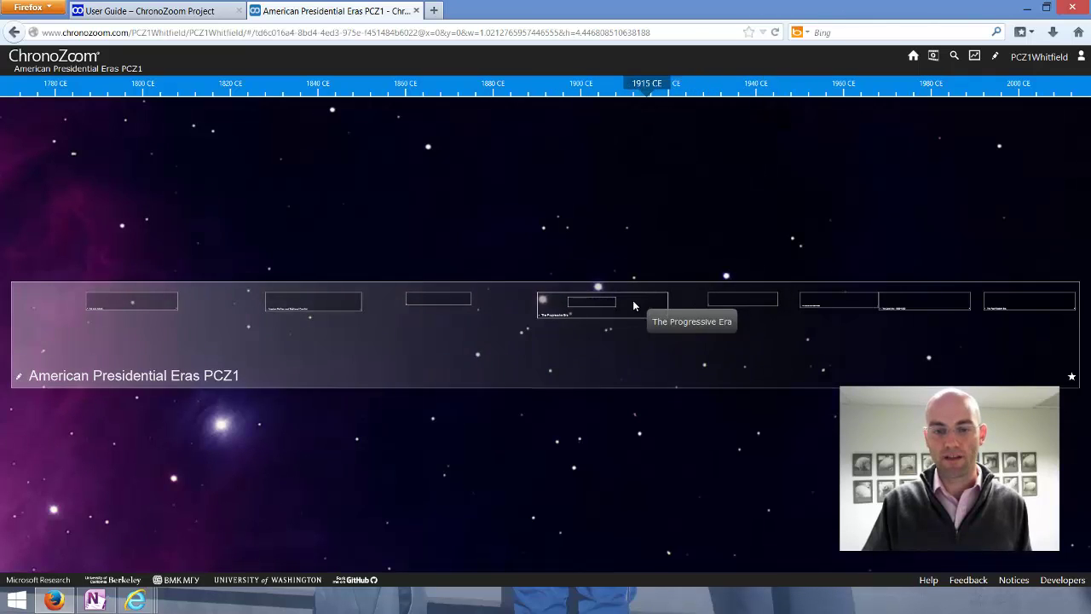
scroll(632, 306, "up", 1)
left_click(634, 304)
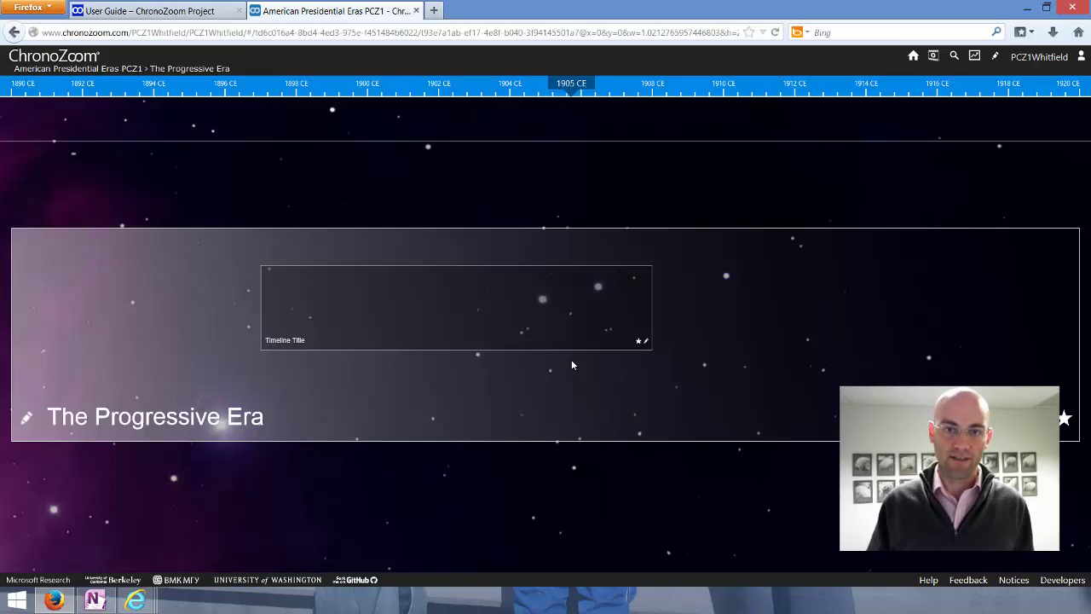
- Start a new exhibit inside the Timeline Title timeline at about 1900 and set its time format to Year
left_click(539, 311)
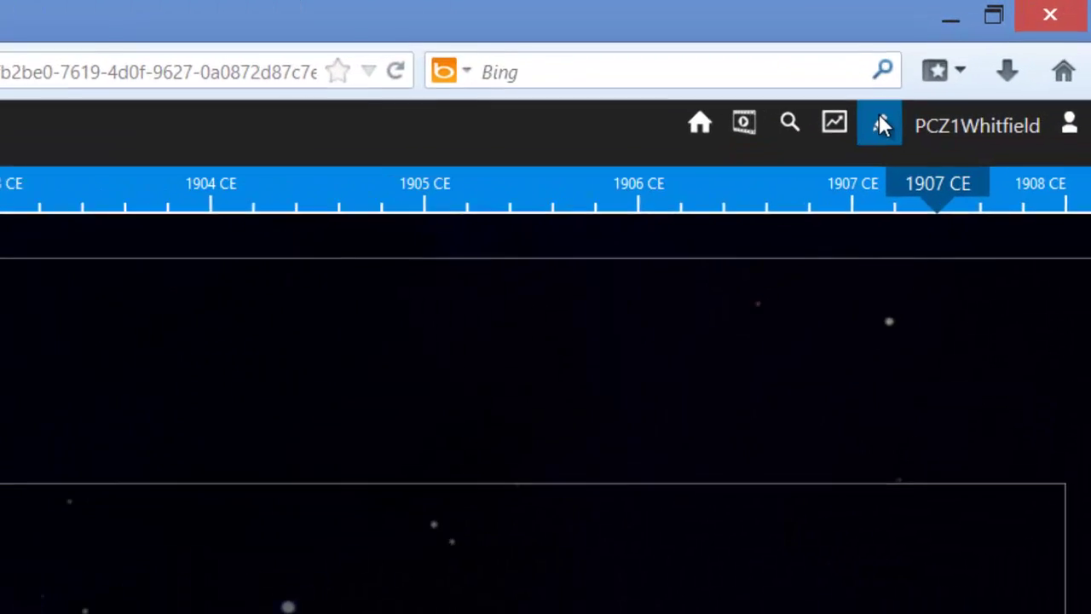
left_click(880, 126)
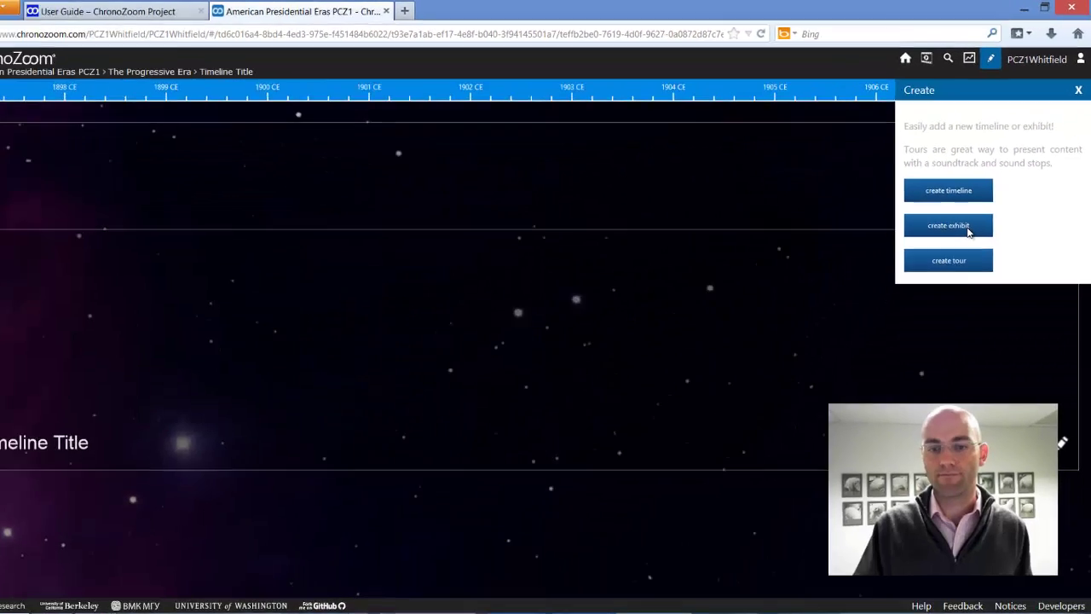
left_click(968, 227)
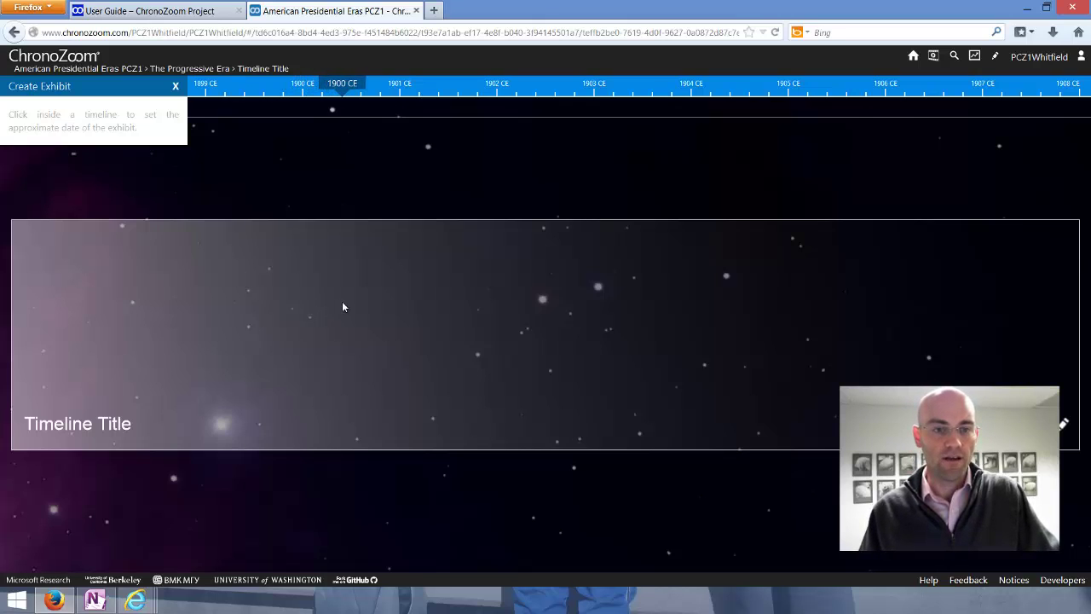
left_click(342, 304)
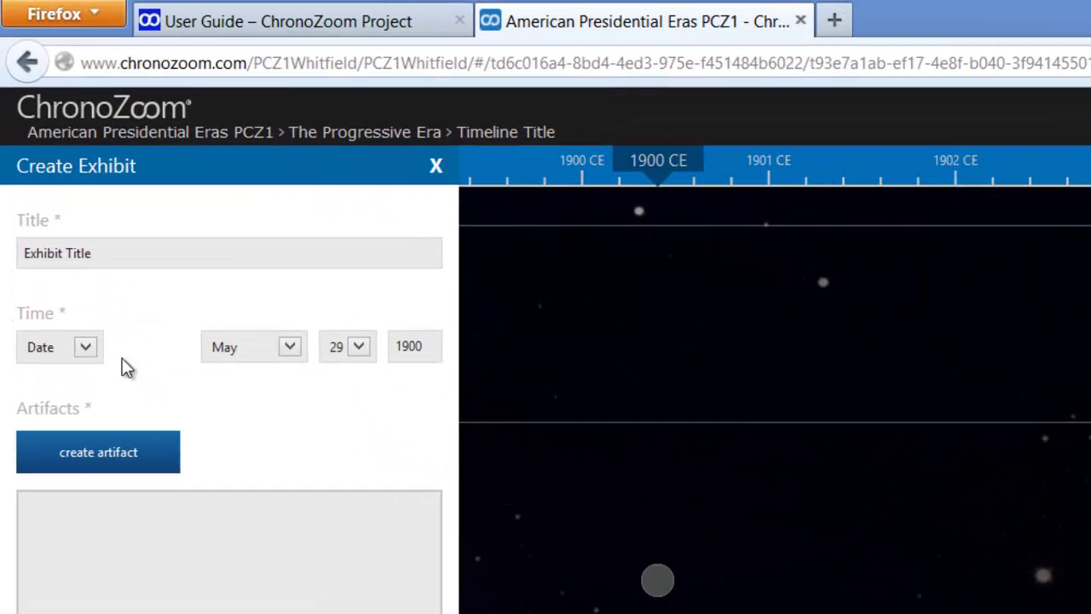
left_click(45, 180)
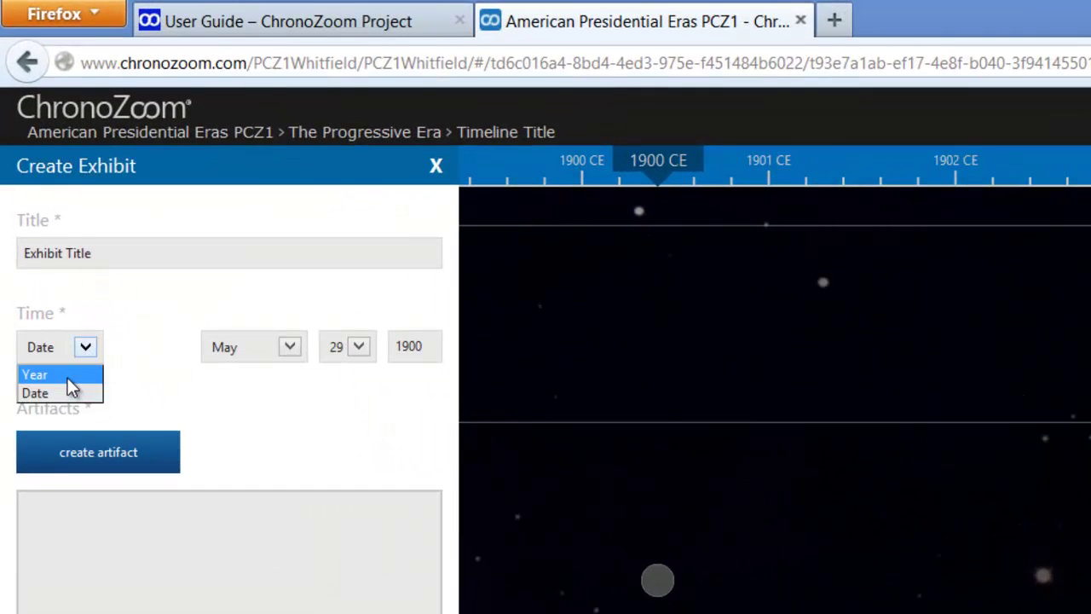
left_click(70, 385)
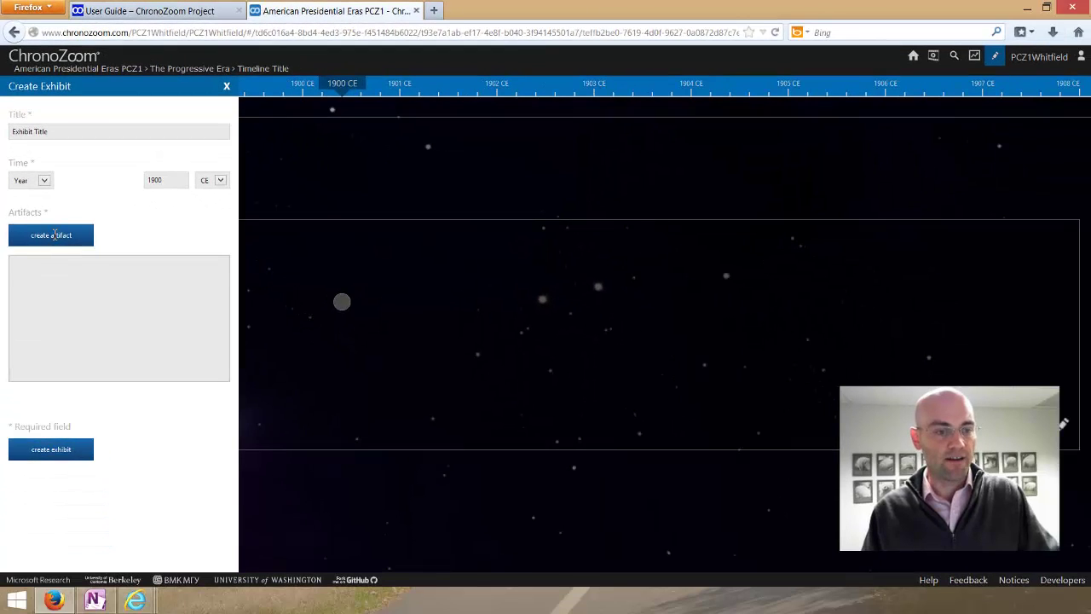
- Start a new artifact for the exhibit and review its form down to the description field
left_click(53, 237)
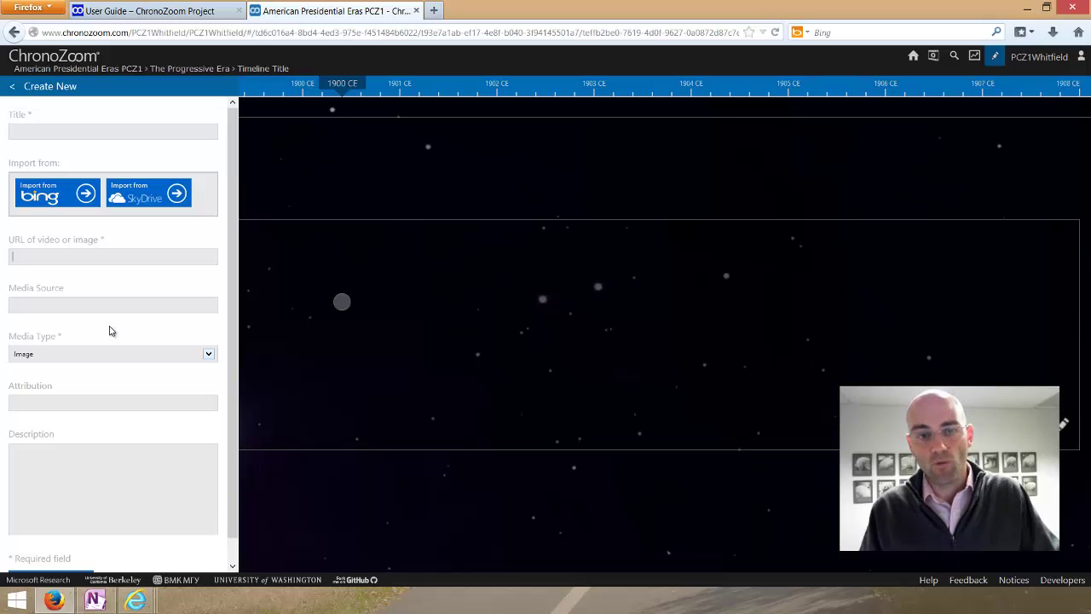
scroll(109, 331, "down", 1)
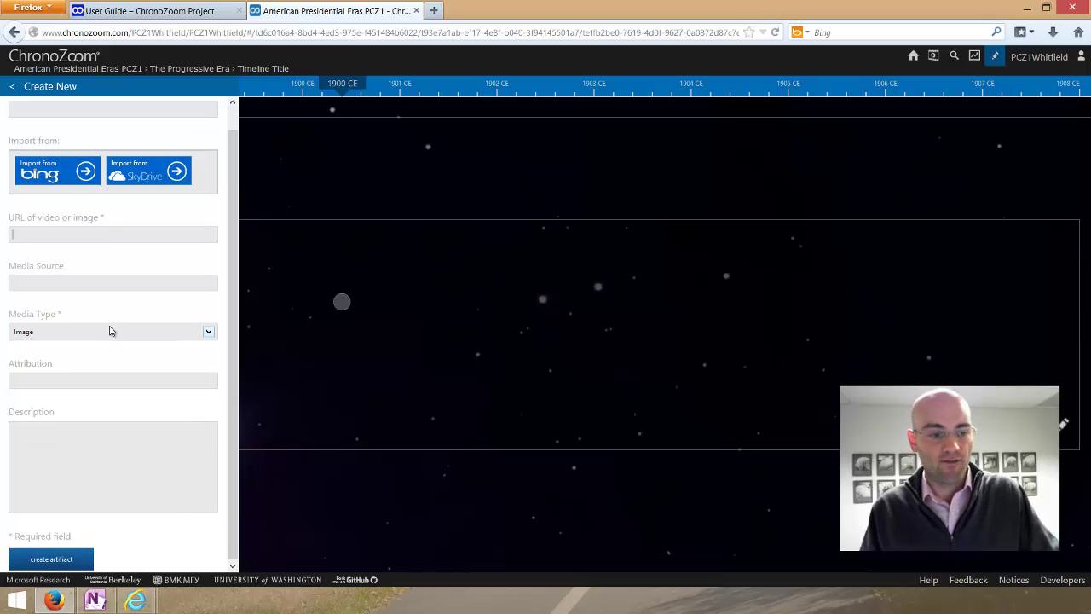
scroll(119, 425, "up", 1)
left_click(117, 453)
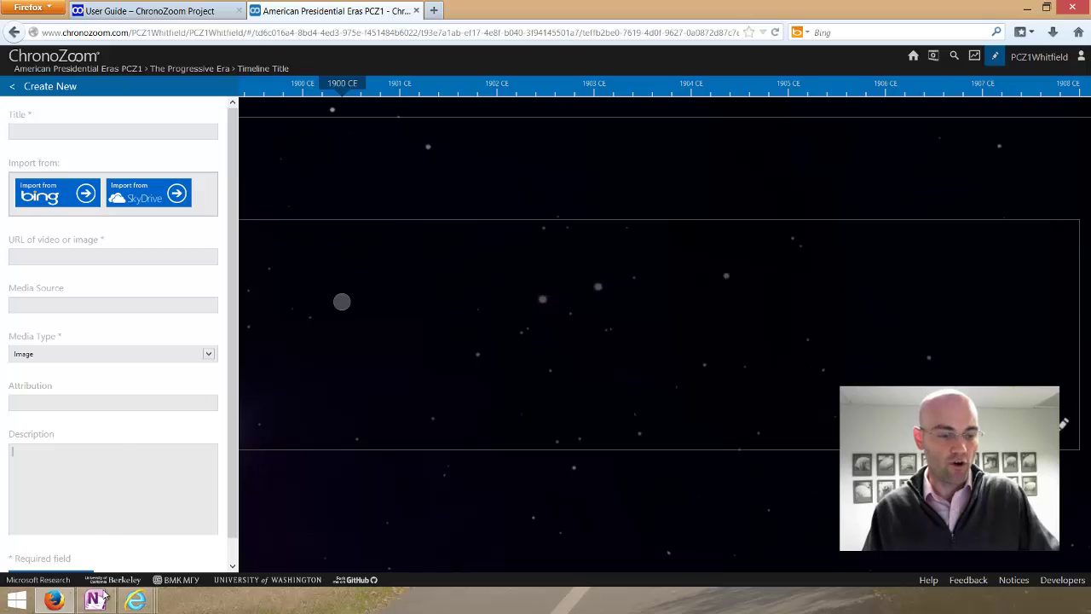
- Switch to OneNote and review the pictures, descriptions and source links prepared for each exhibit on the Confucianism page
mouse_move(98, 602)
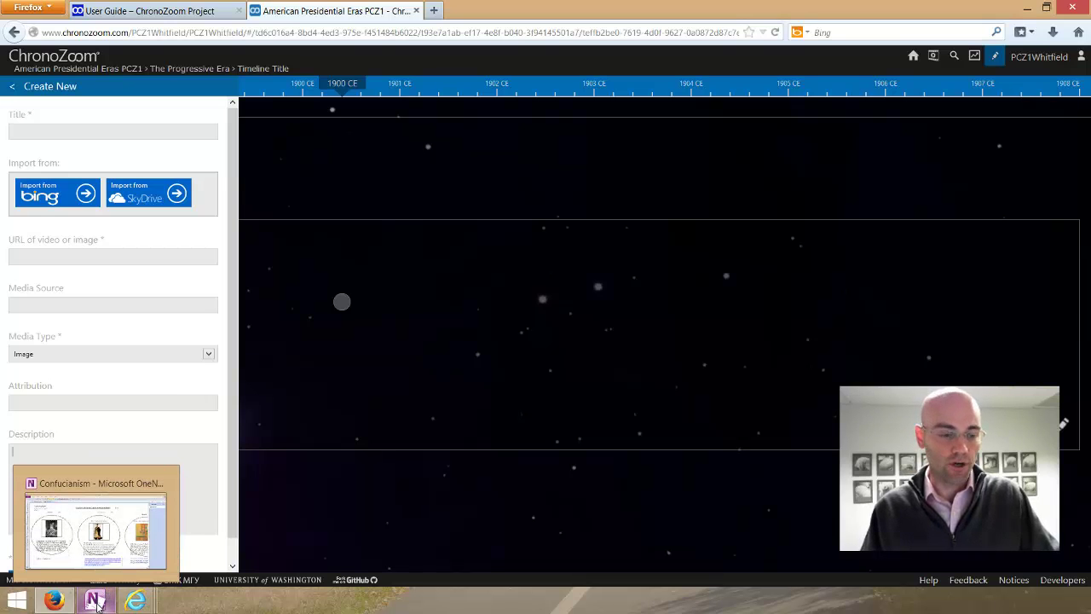
left_click(96, 601)
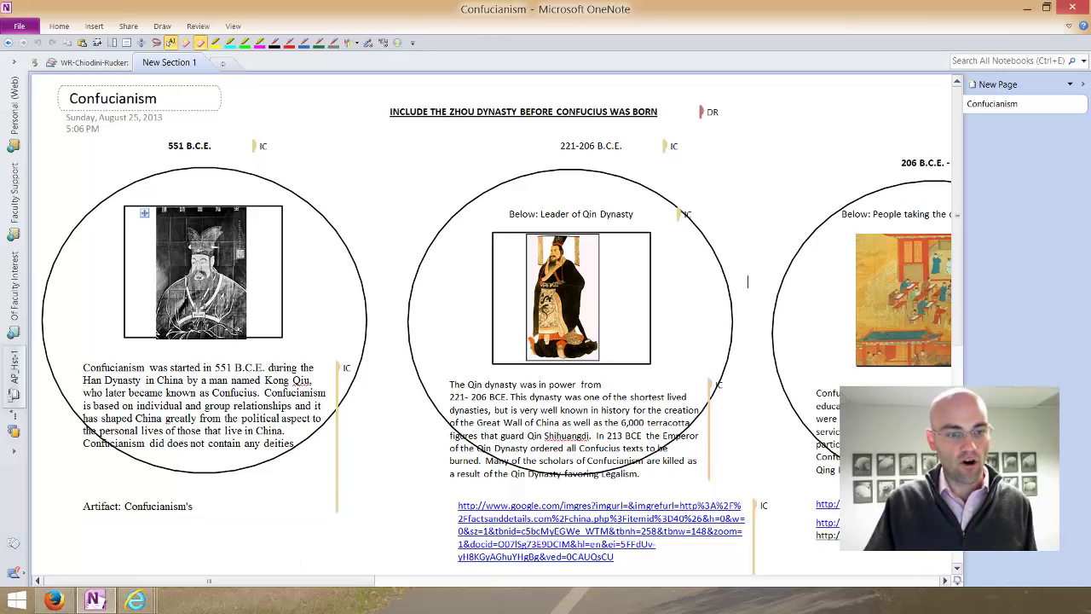
left_click(206, 265)
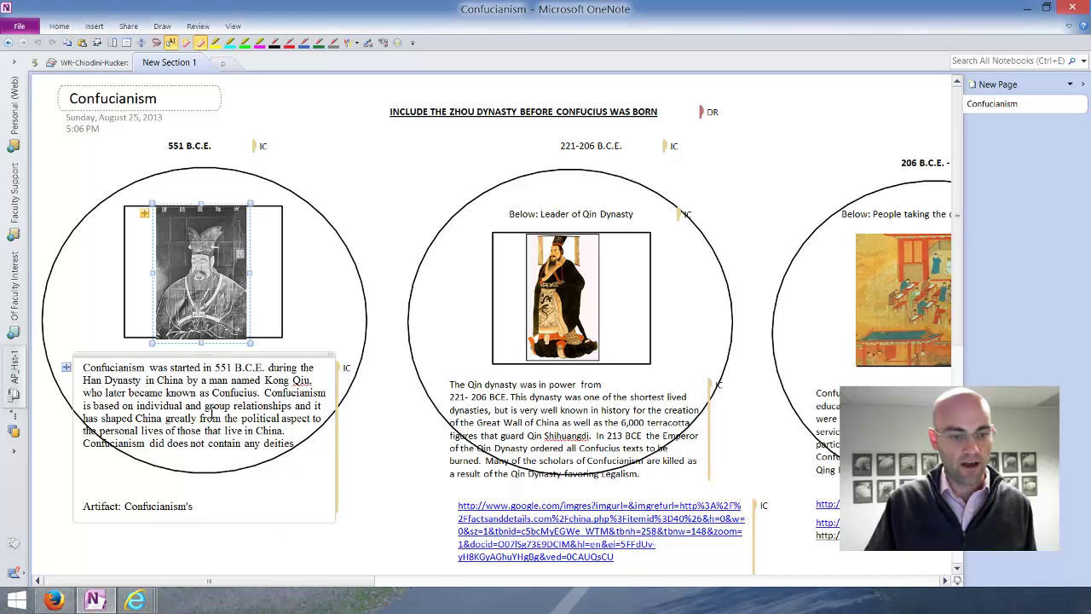
left_click(213, 411)
key("ctrl+a")
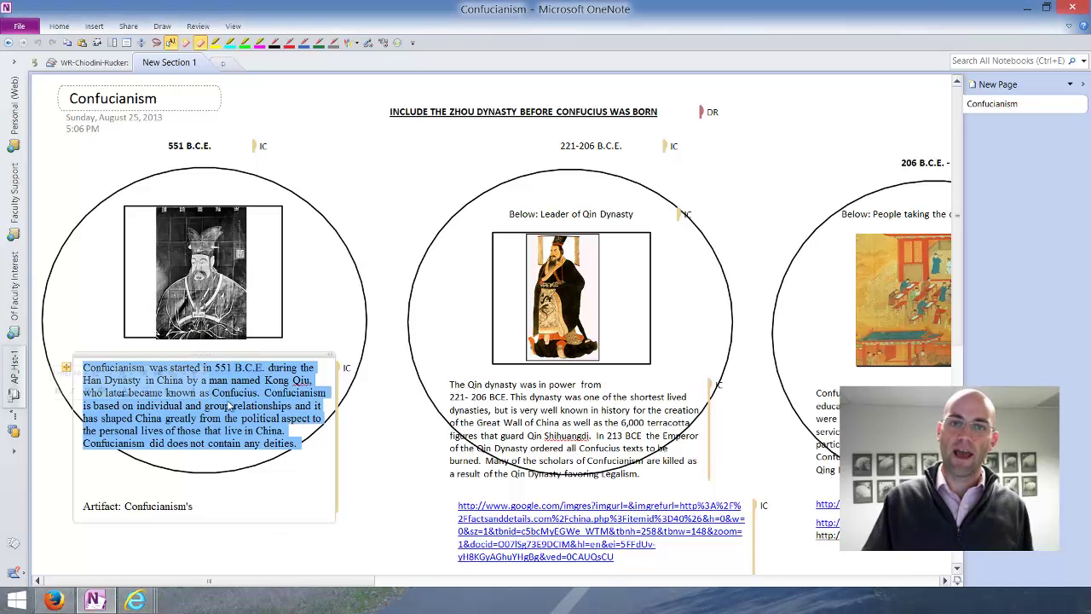
left_click(551, 406)
left_click_drag(360, 585, 946, 409)
scroll(491, 336, "right", 3)
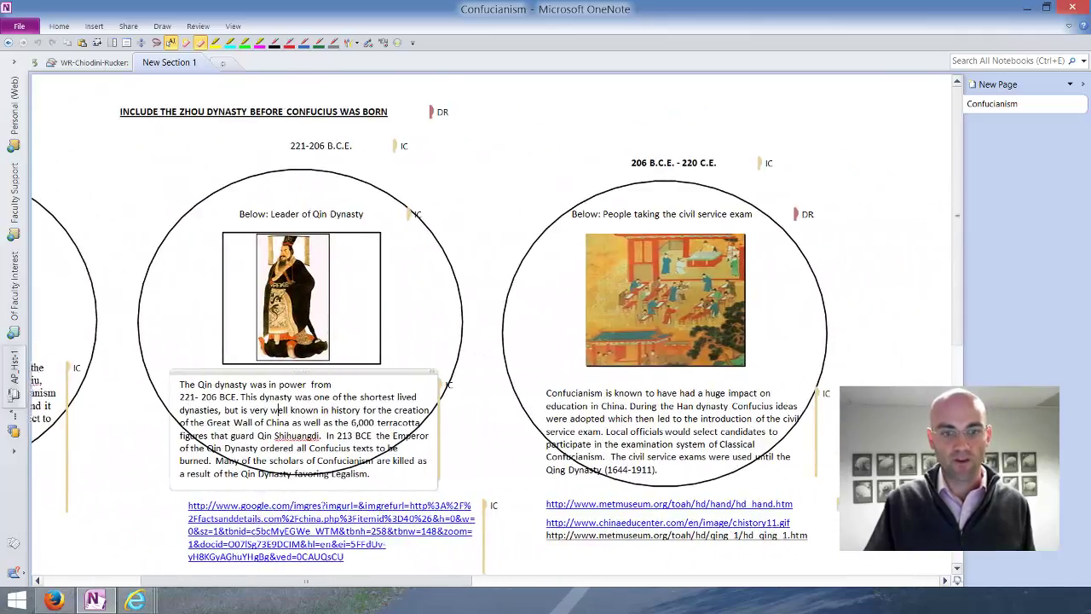
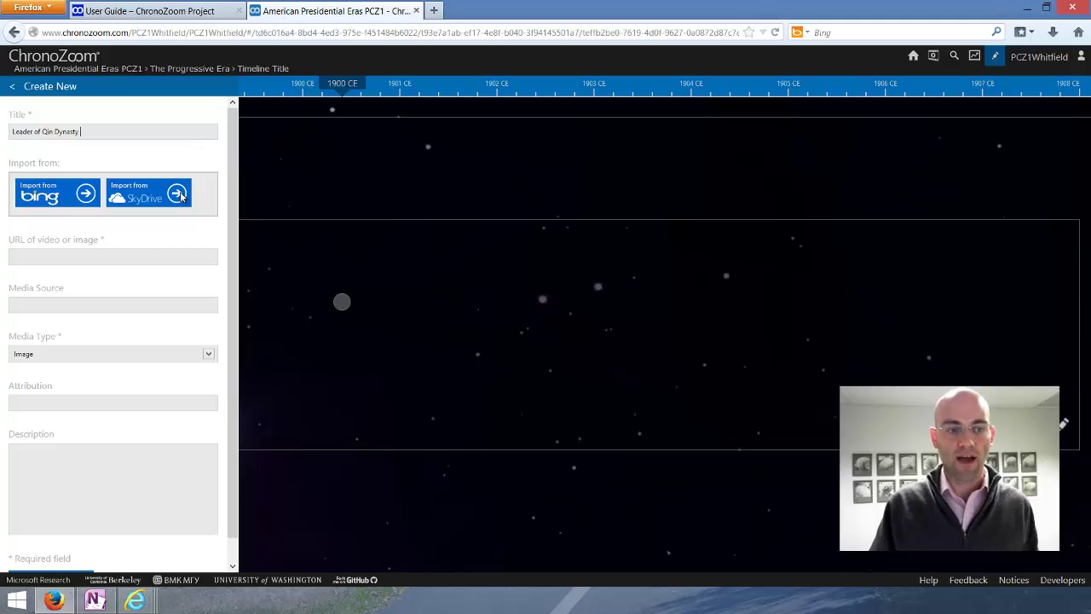
- Search Bing images for "Qin Dynasty", copying the term from the picture caption in the OneNote notes into the artifact's Bing import
left_click(84, 195)
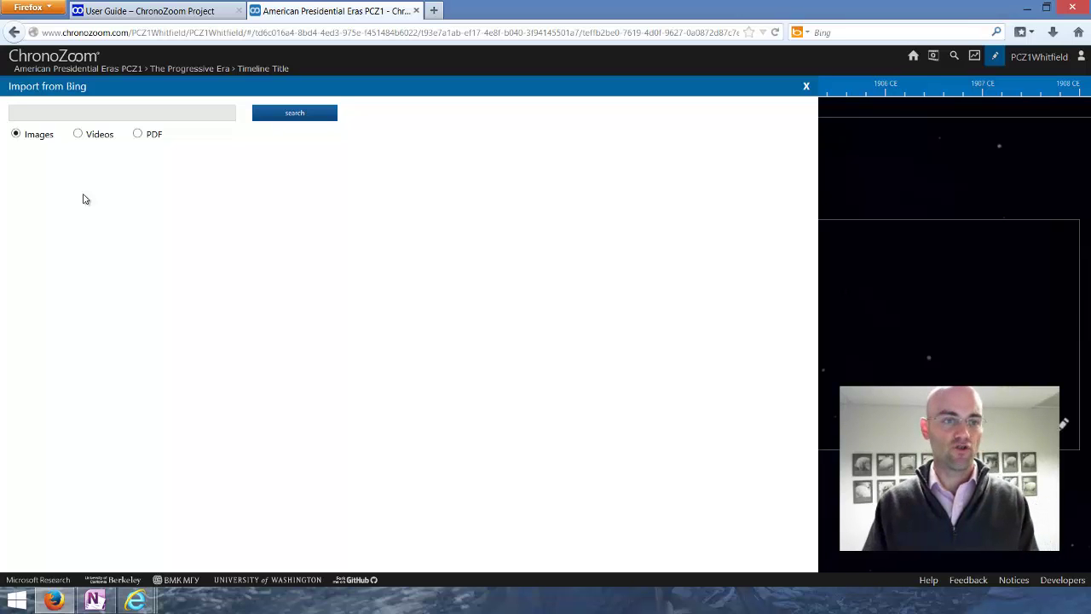
left_click(95, 600)
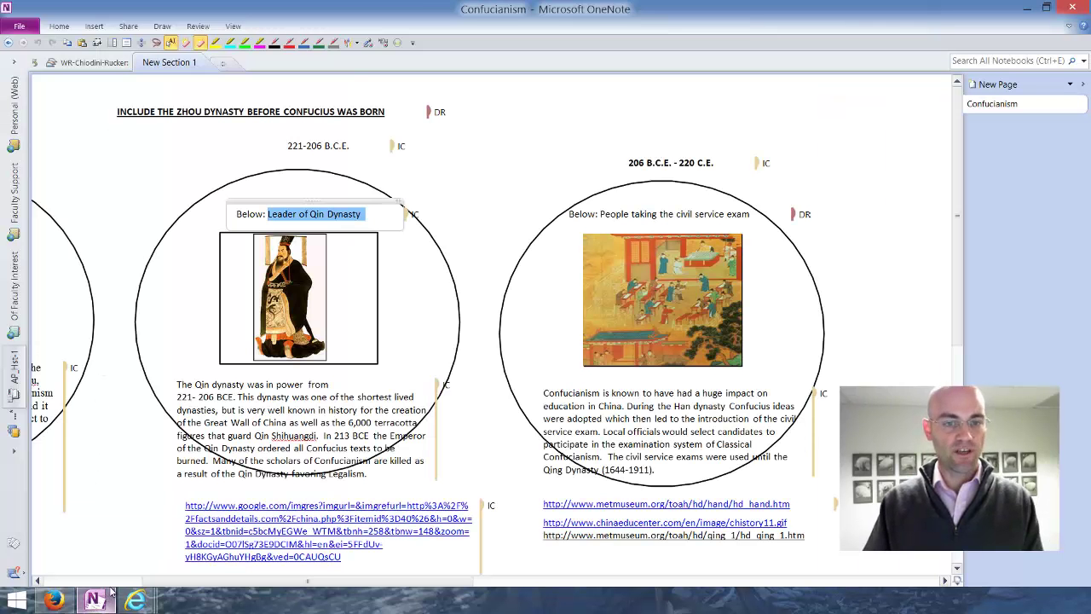
left_click(318, 214)
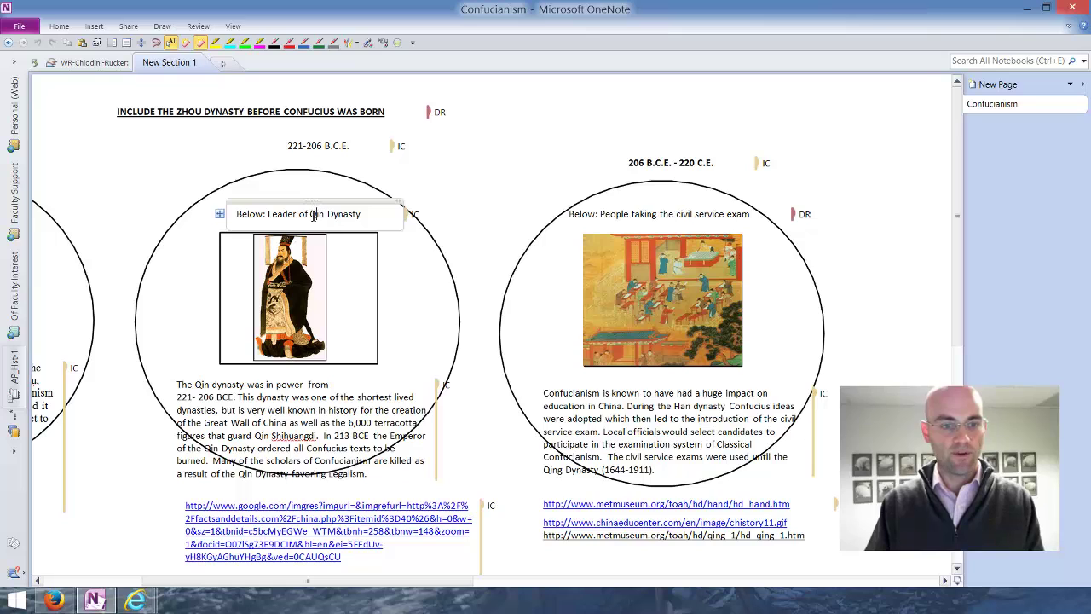
left_click_drag(322, 216, 364, 218)
key("ctrl+c")
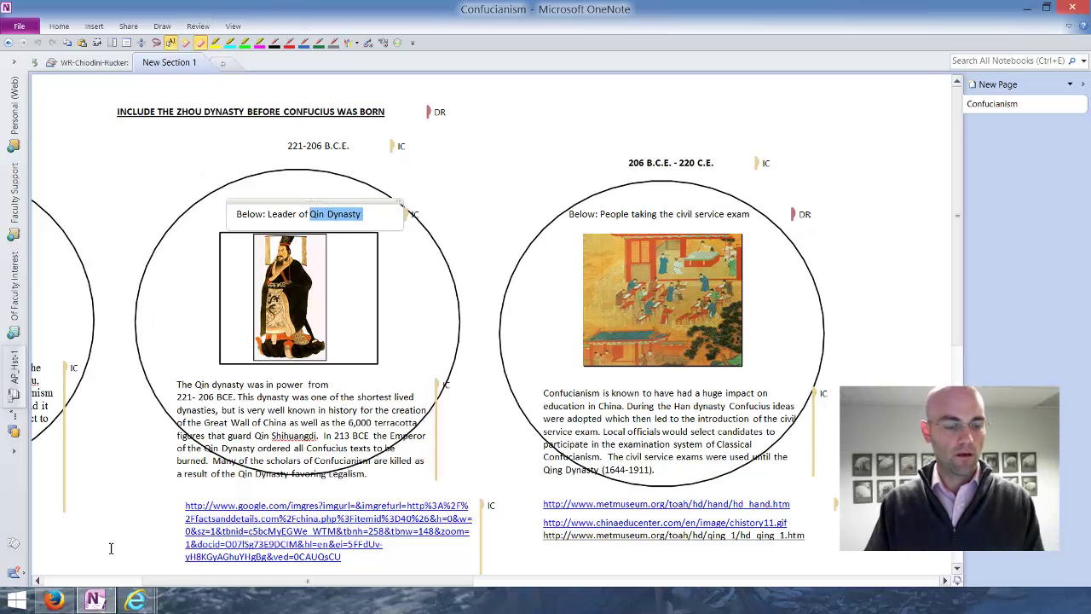
left_click(54, 600)
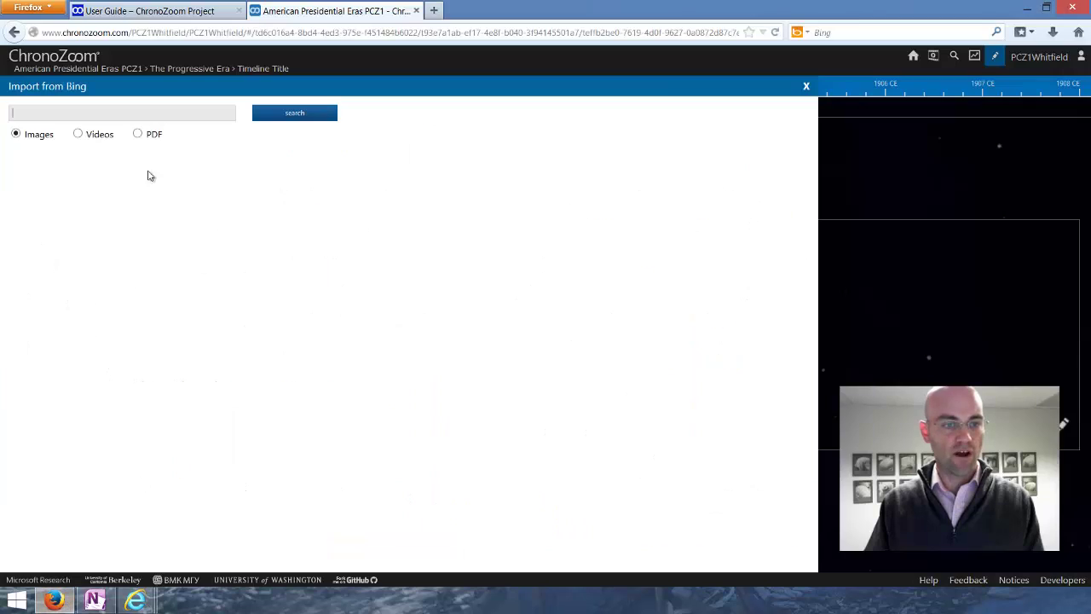
left_click(126, 116)
key("ctrl+v")
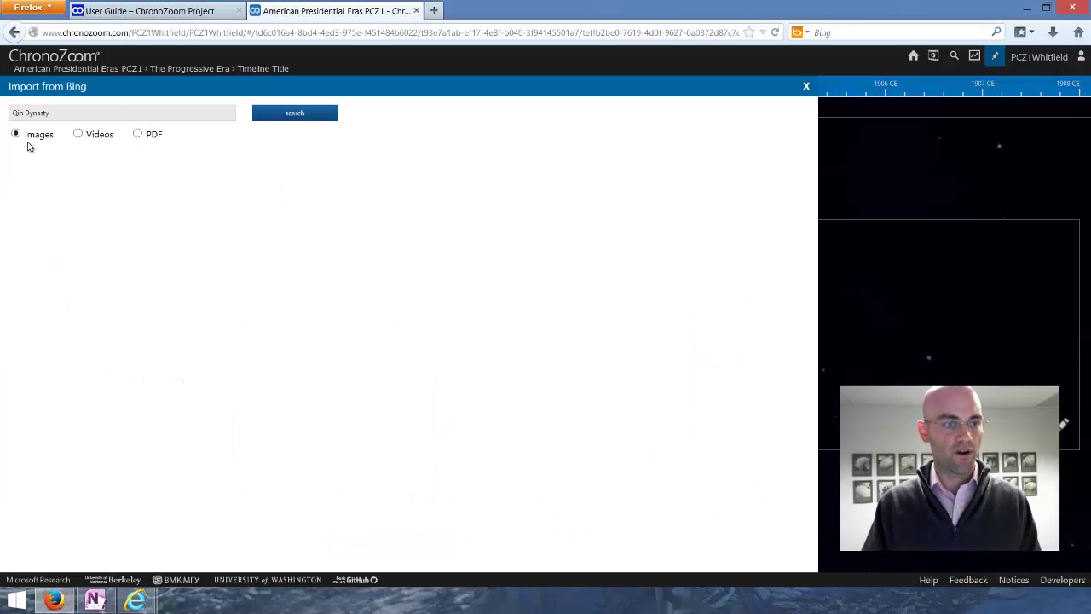
left_click(304, 121)
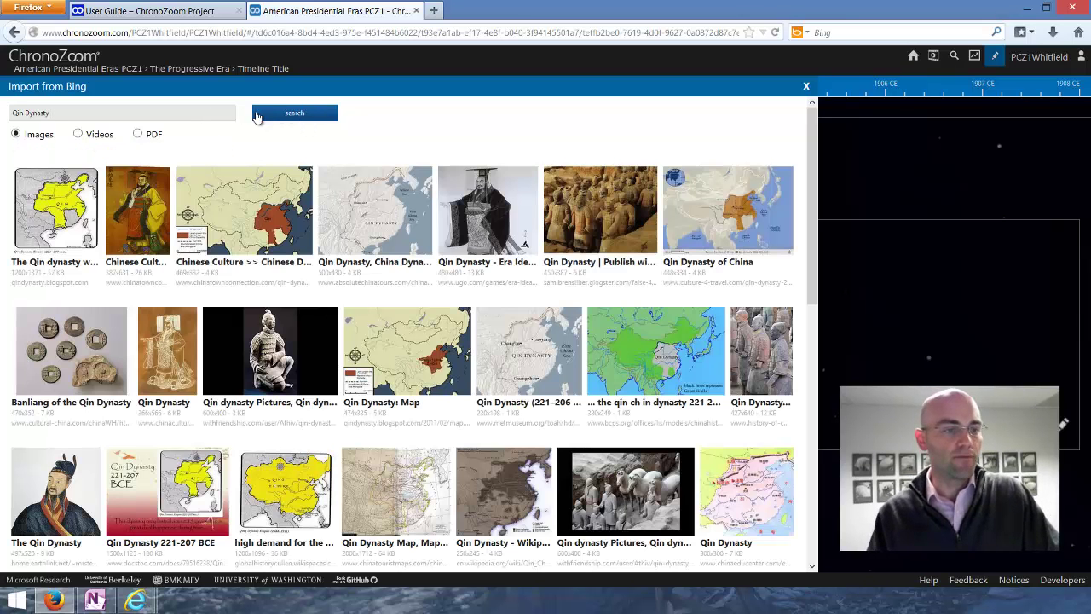
- Compare the results with the OneNote picture and import the "Chinese Cult..." emperor portrait from chinatownconnection.com into the artifact
left_click(95, 600)
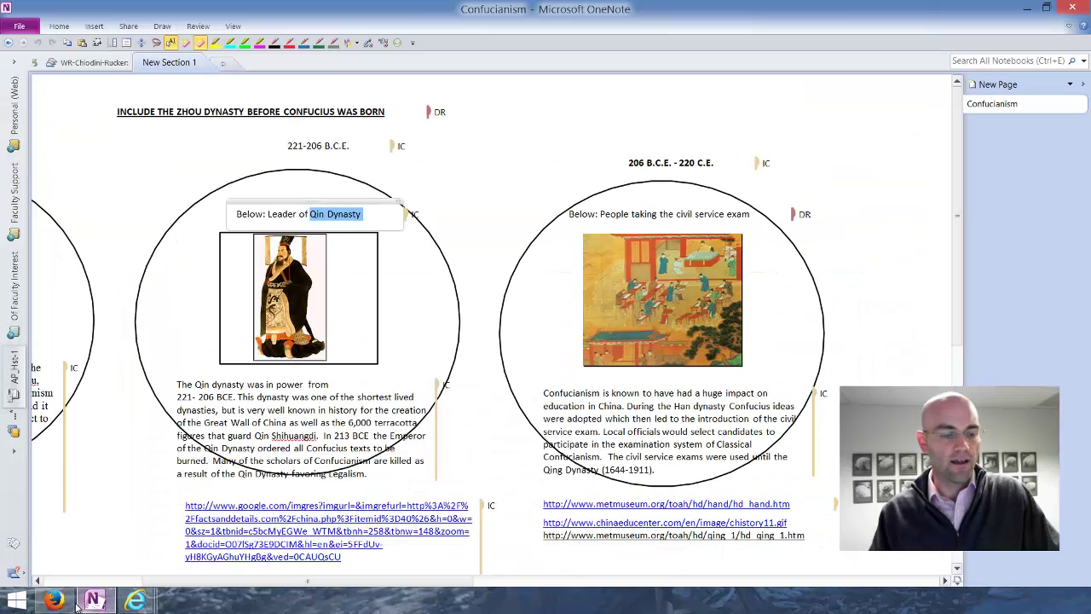
left_click(54, 600)
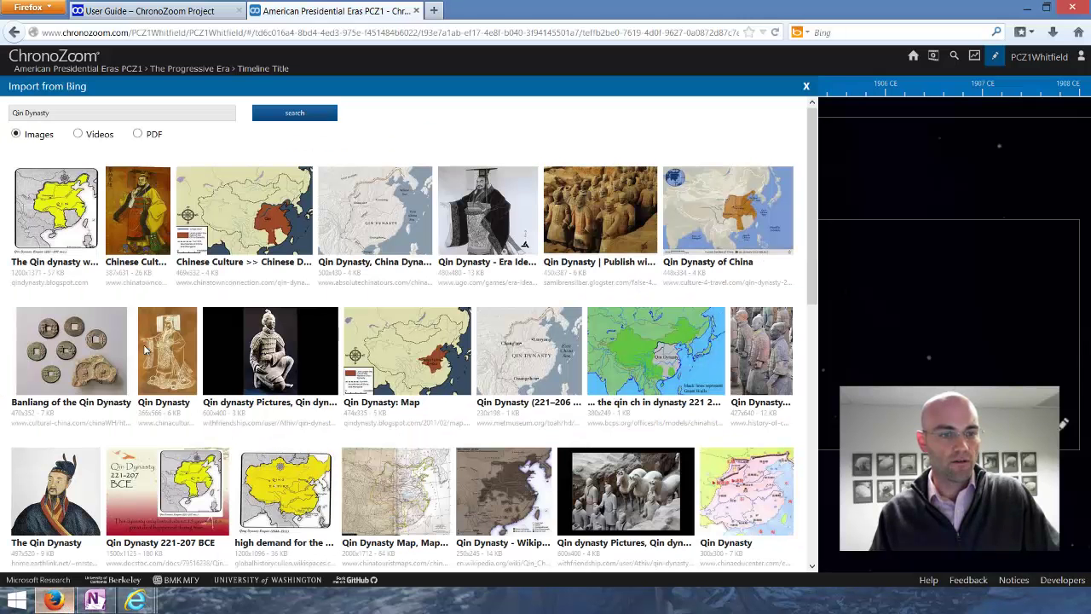
left_click(158, 216)
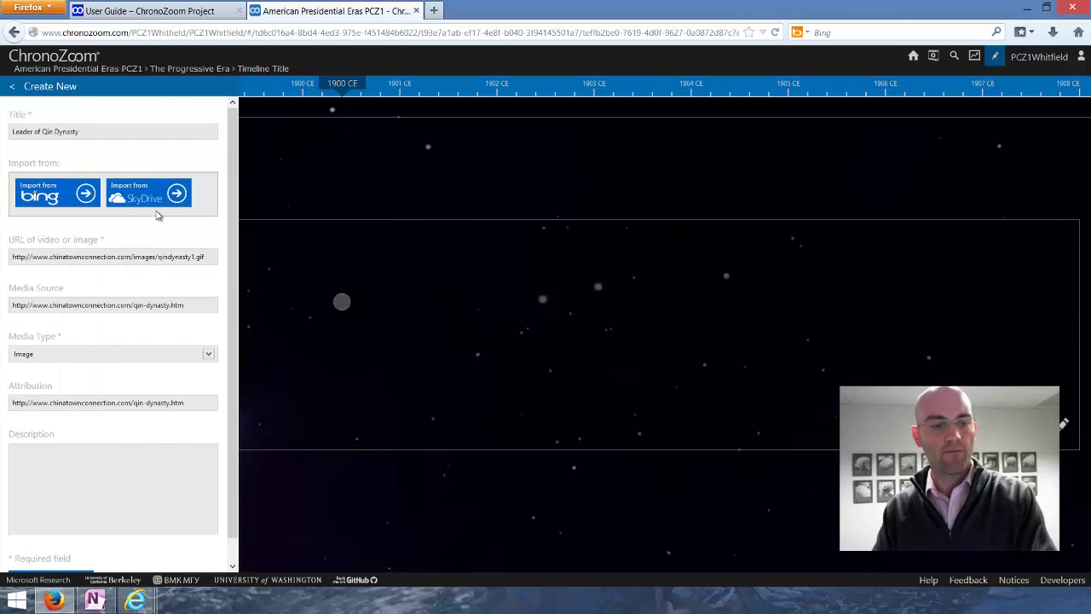
- Examine the artifact's imported image URL, media source and attribution
triple_click(80, 260)
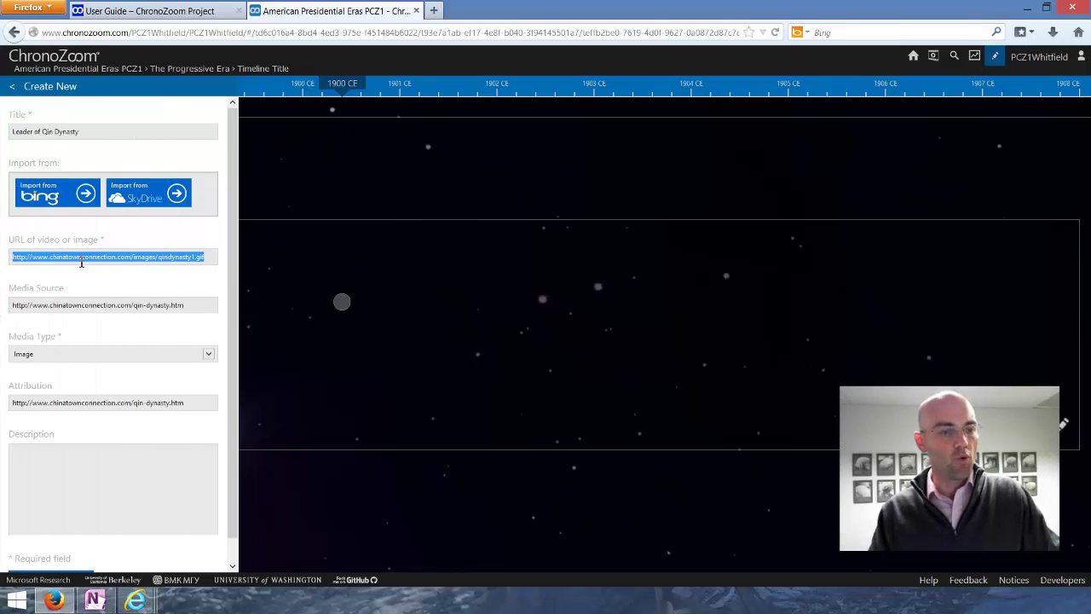
left_click(99, 309)
triple_click(102, 404)
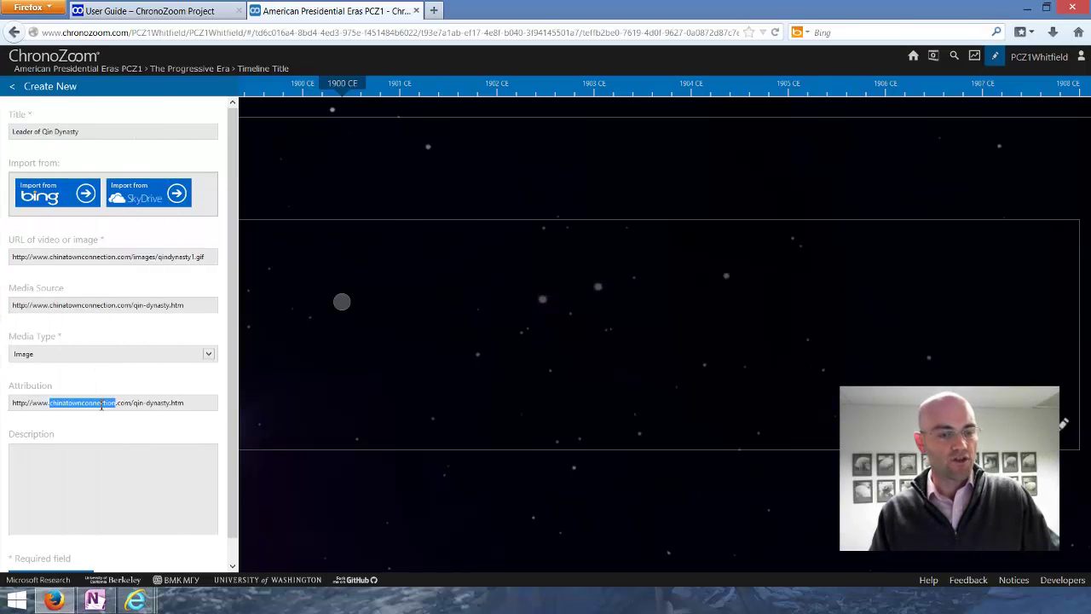
left_click(192, 403)
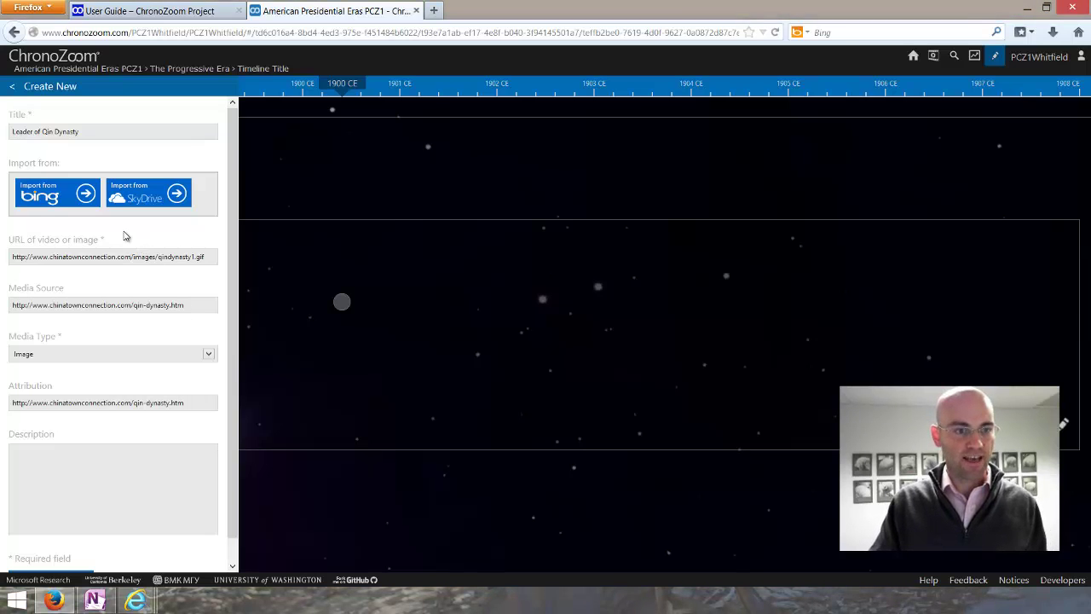
- Clear the imported image URL, media source and attribution from the artifact
triple_click(128, 261)
left_click(128, 261)
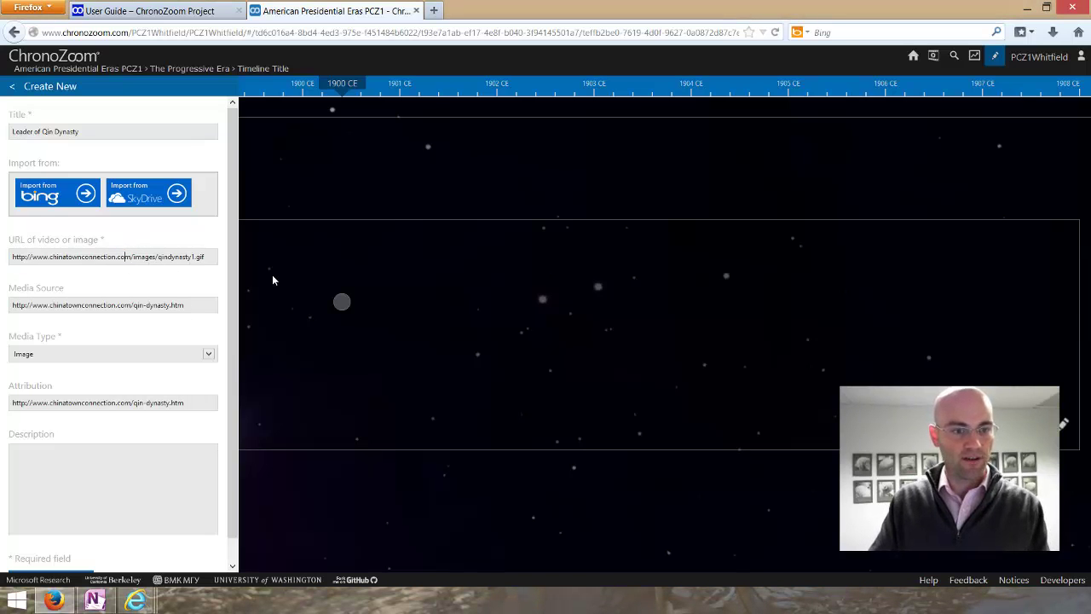
left_click_drag(206, 258, 3, 264)
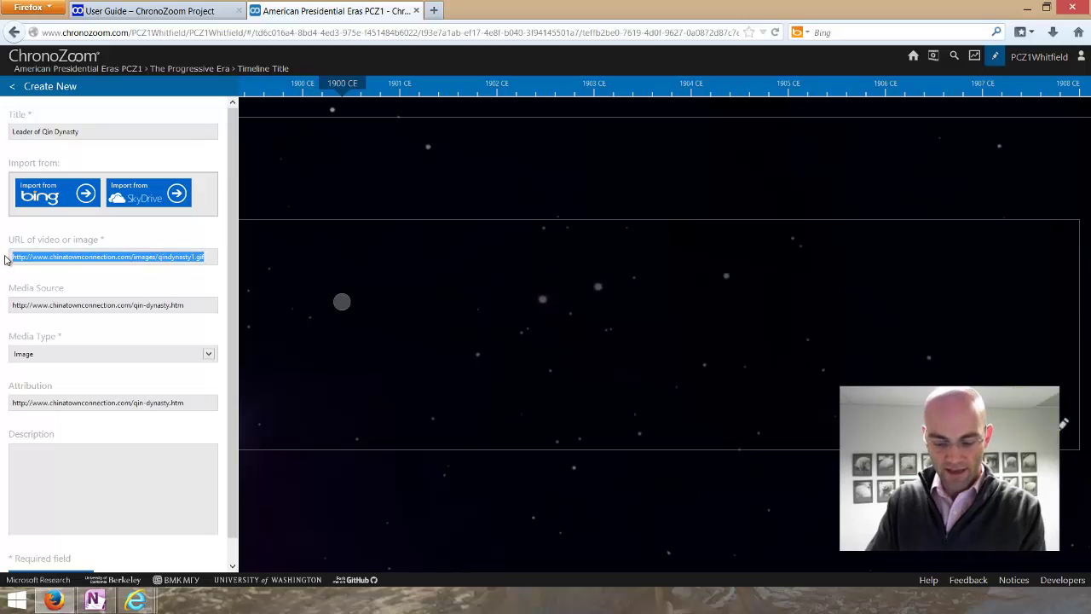
key("BackSpace")
left_click_drag(204, 305, 5, 311)
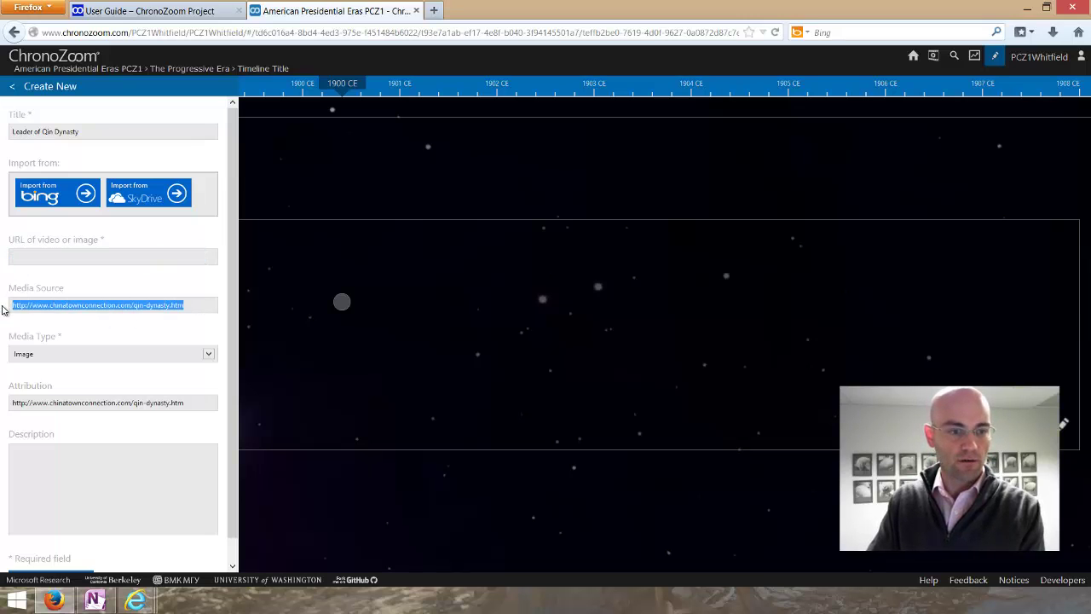
key("BackSpace")
left_click_drag(178, 407, 8, 402)
key("BackSpace")
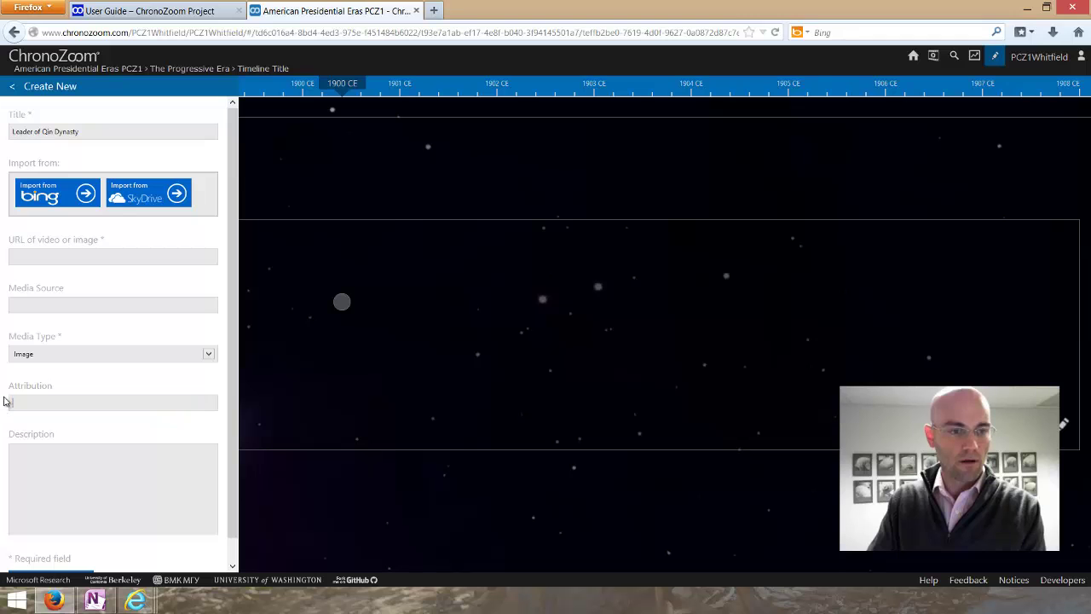
left_click(95, 601)
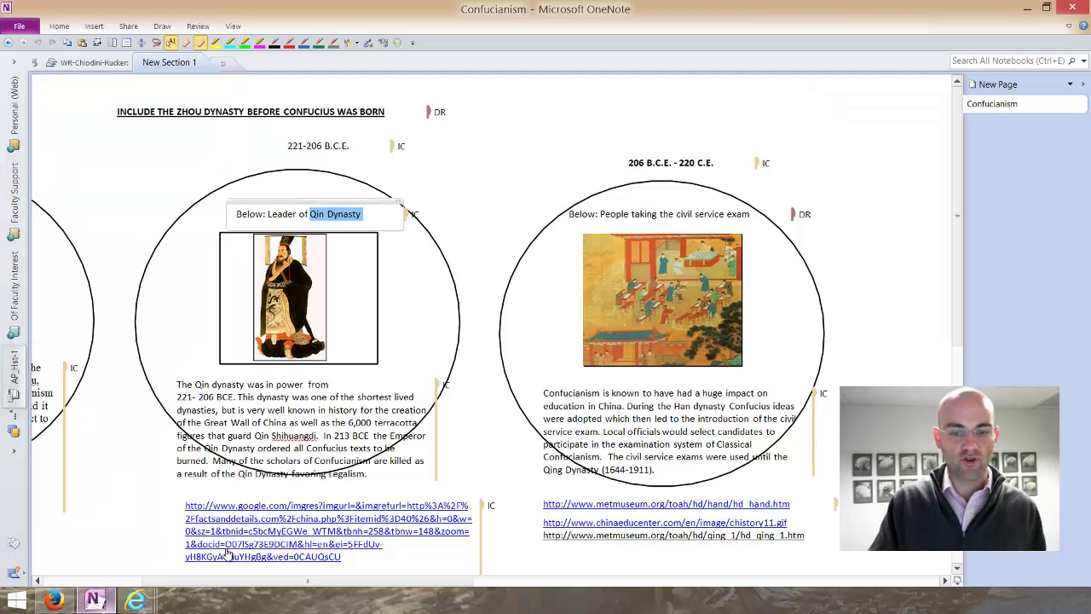
left_click(476, 280)
scroll(486, 378, "down", 1)
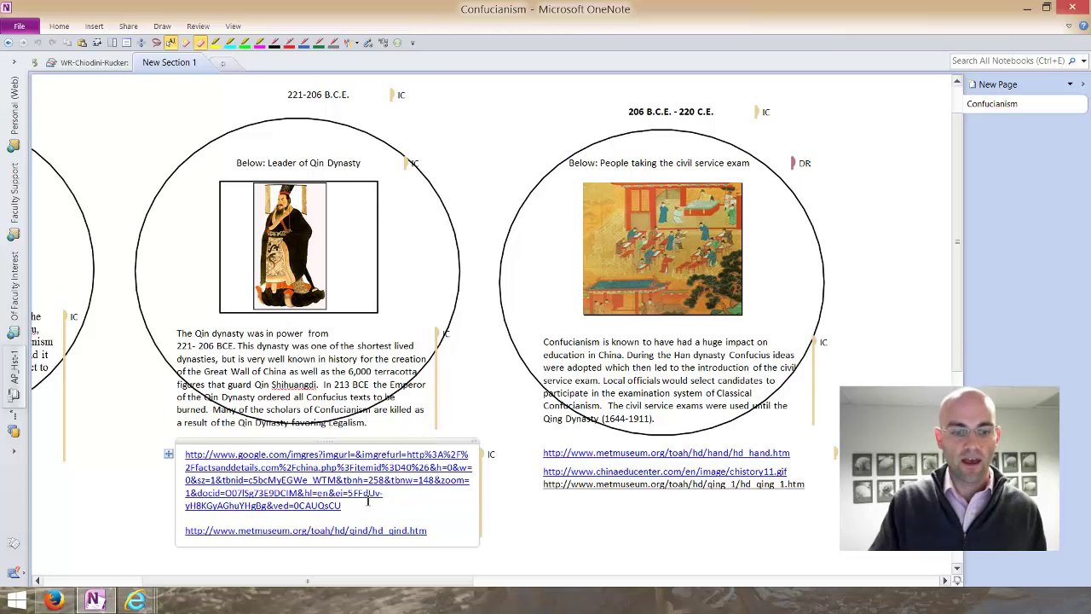
scroll(375, 478, "up", 1)
triple_click(642, 512)
key("ctrl+c")
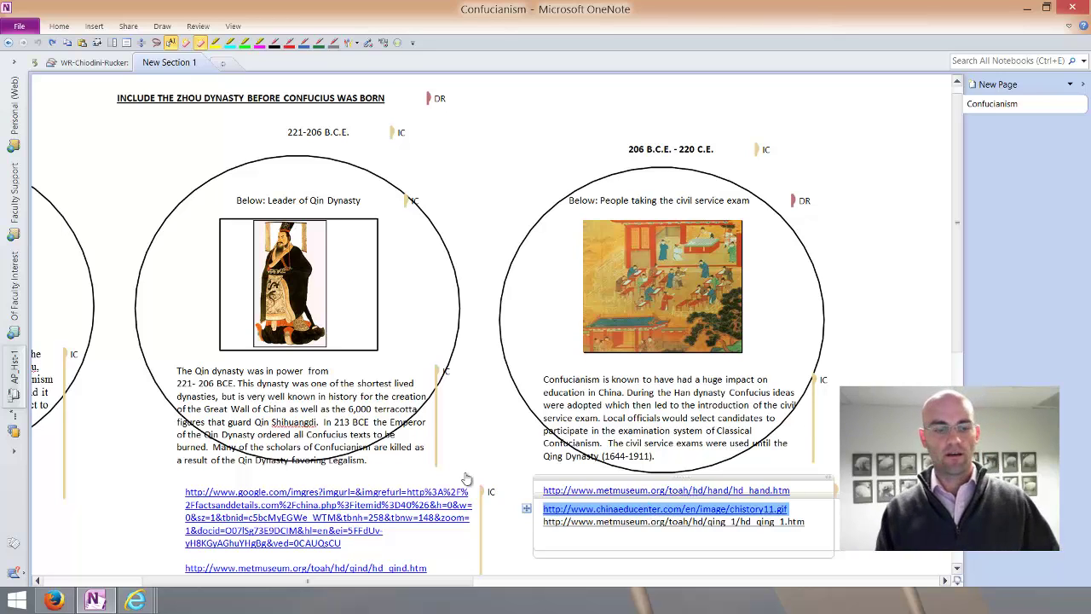
left_click(54, 600)
key("ctrl+v")
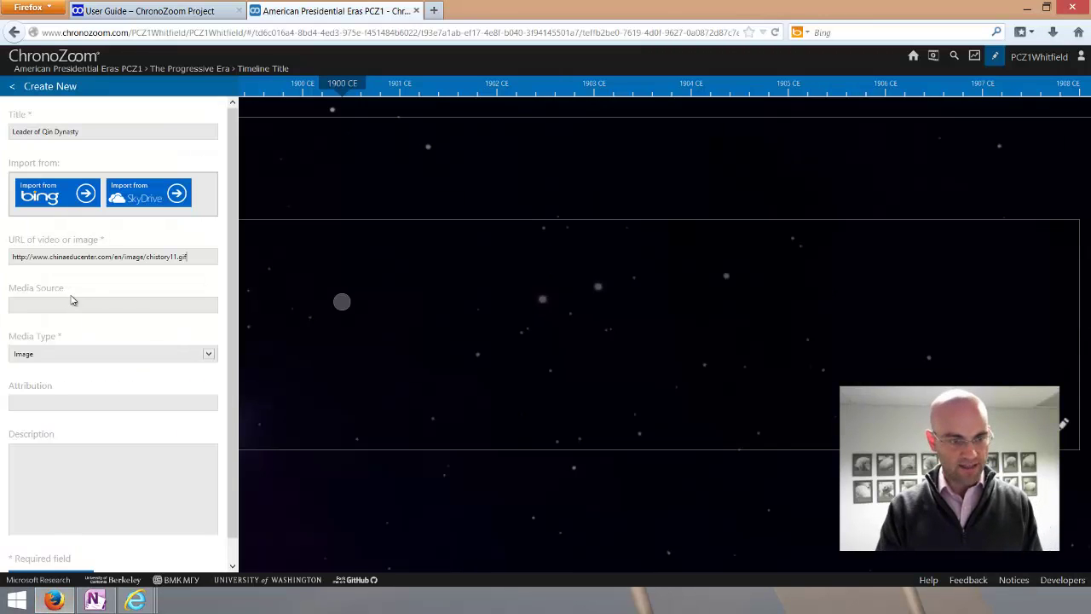
double_click(175, 258)
left_click(152, 306)
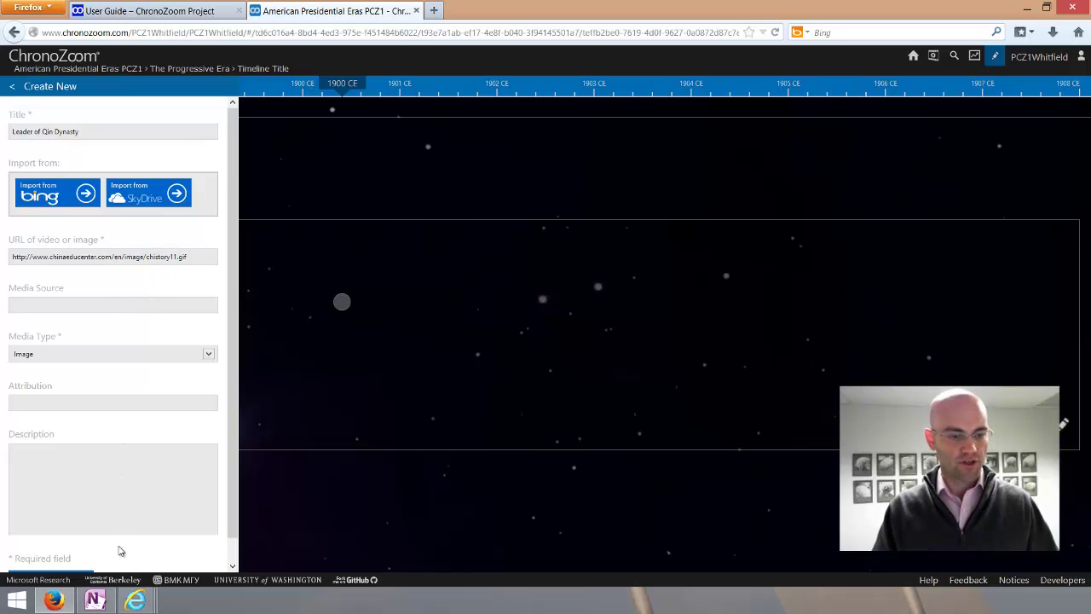
- Copy the OneNote paragraph on Confucianism and the civil service exams into the artifact's description and create the artifact
left_click(94, 600)
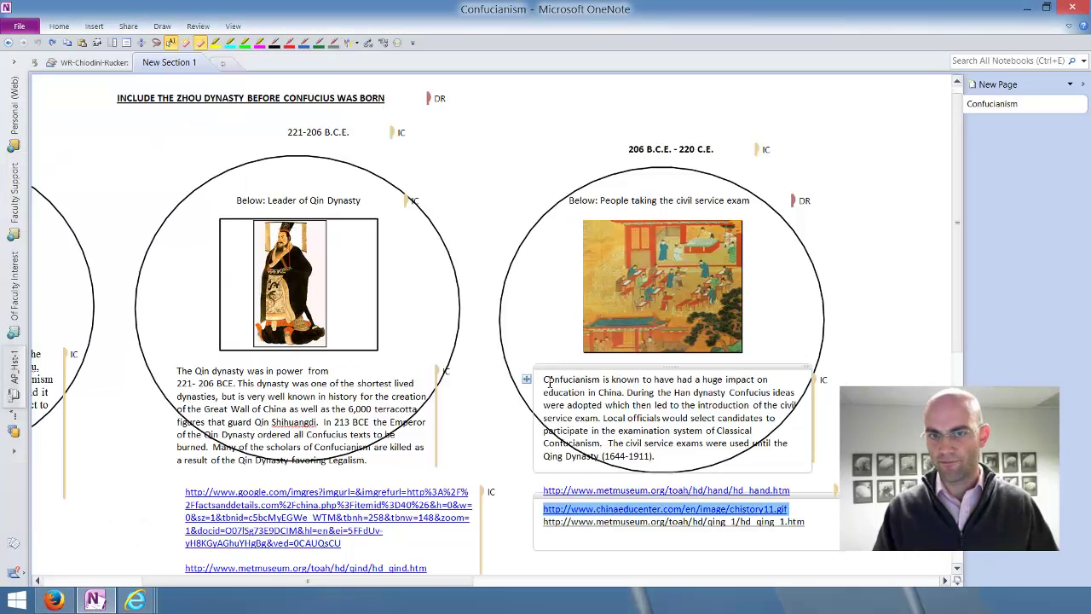
left_click_drag(549, 382, 658, 457)
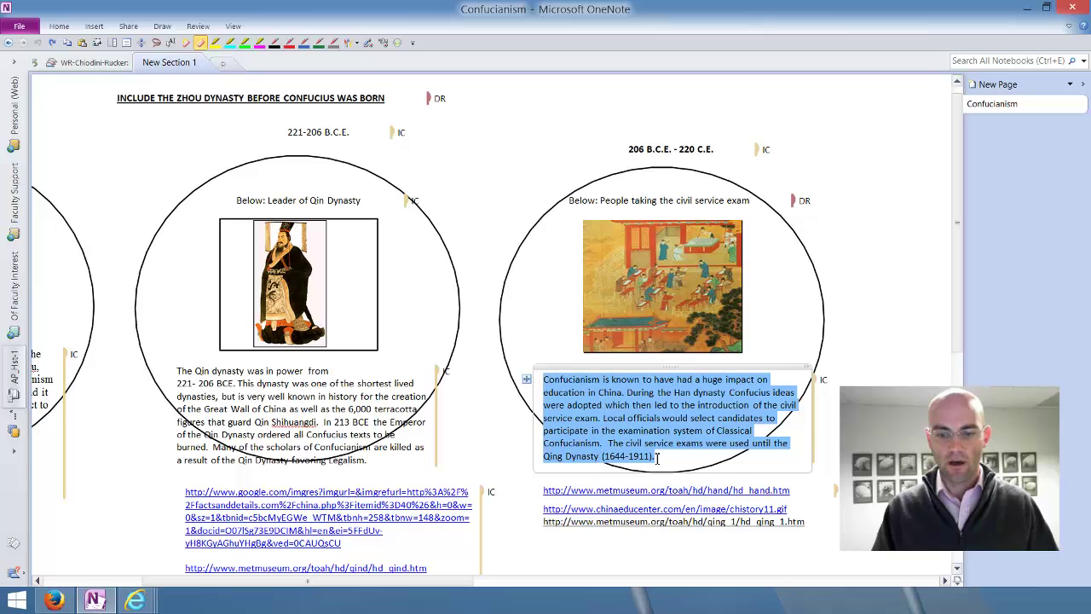
key("ctrl+c")
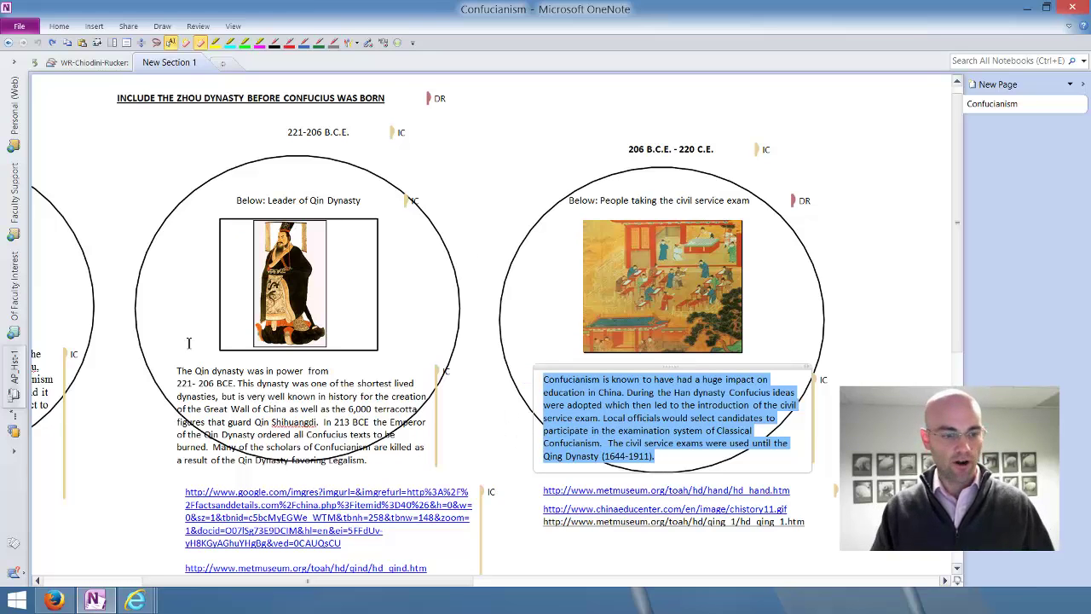
left_click(54, 601)
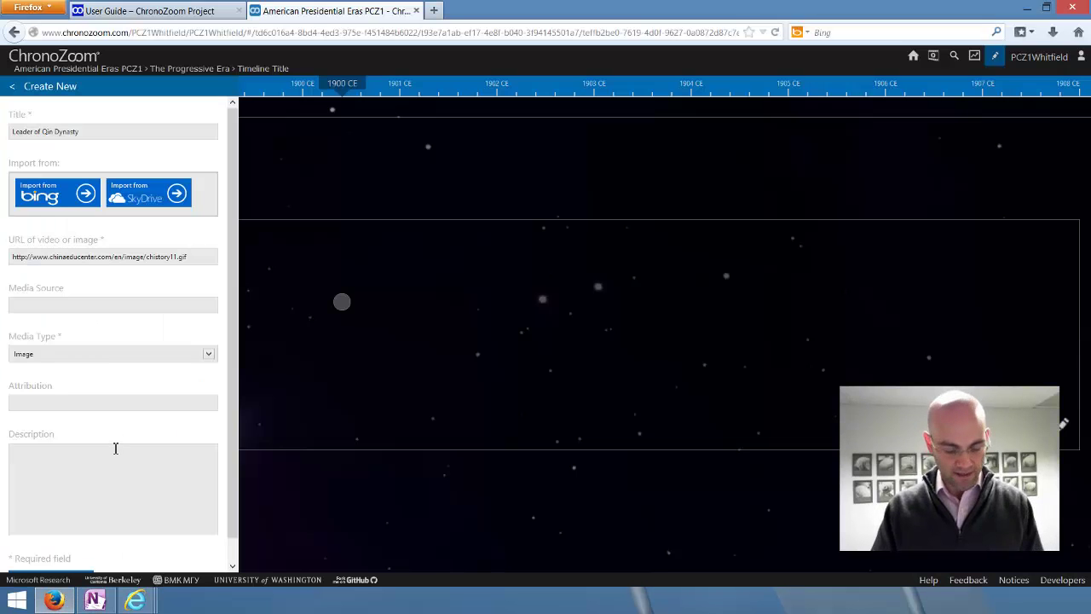
key("ctrl+v")
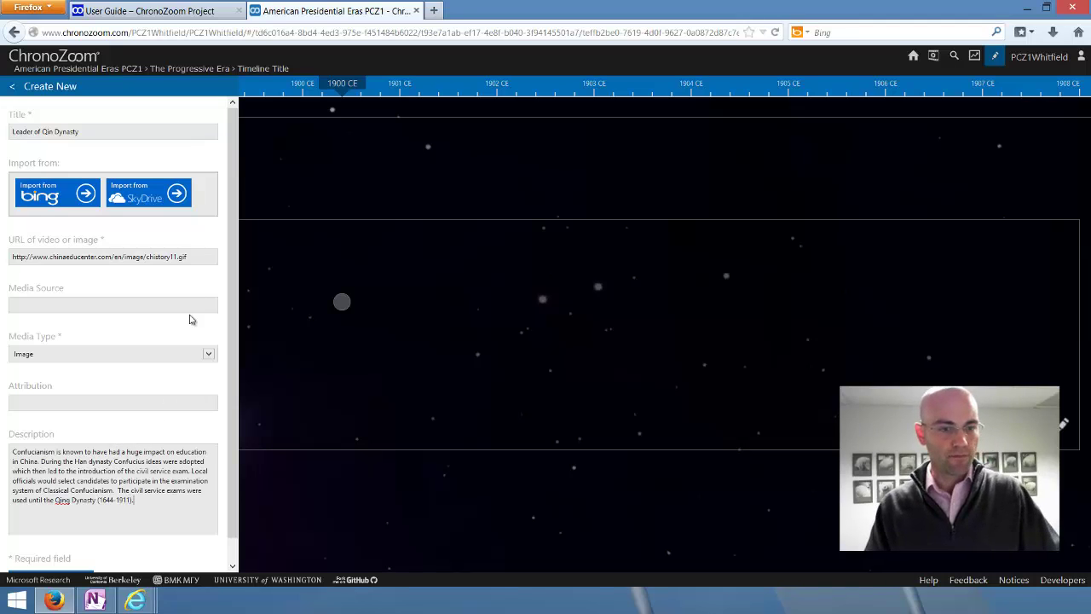
scroll(223, 341, "down", 2)
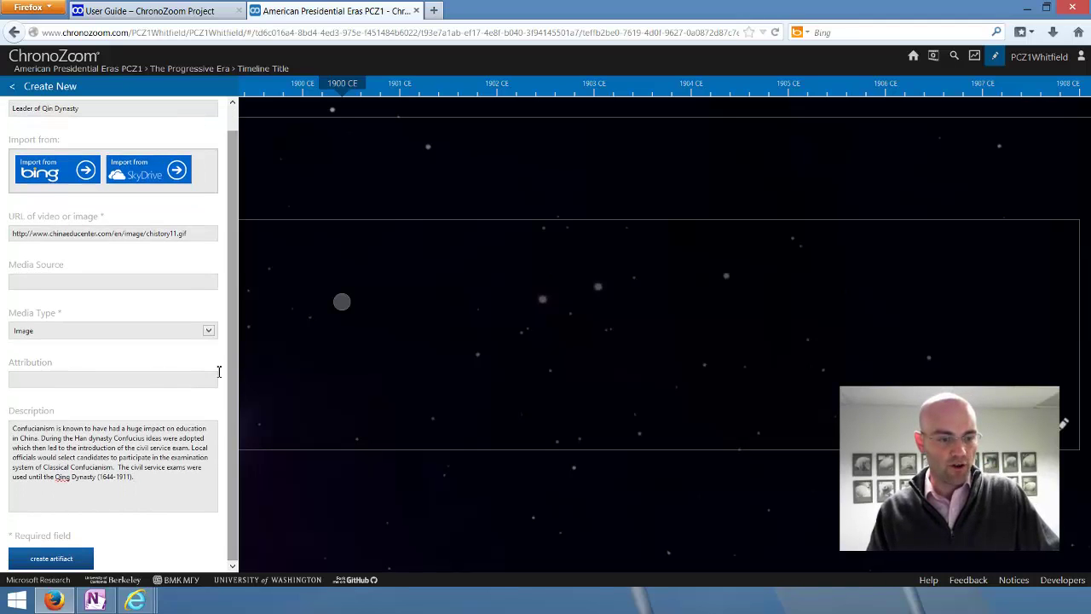
left_click(61, 560)
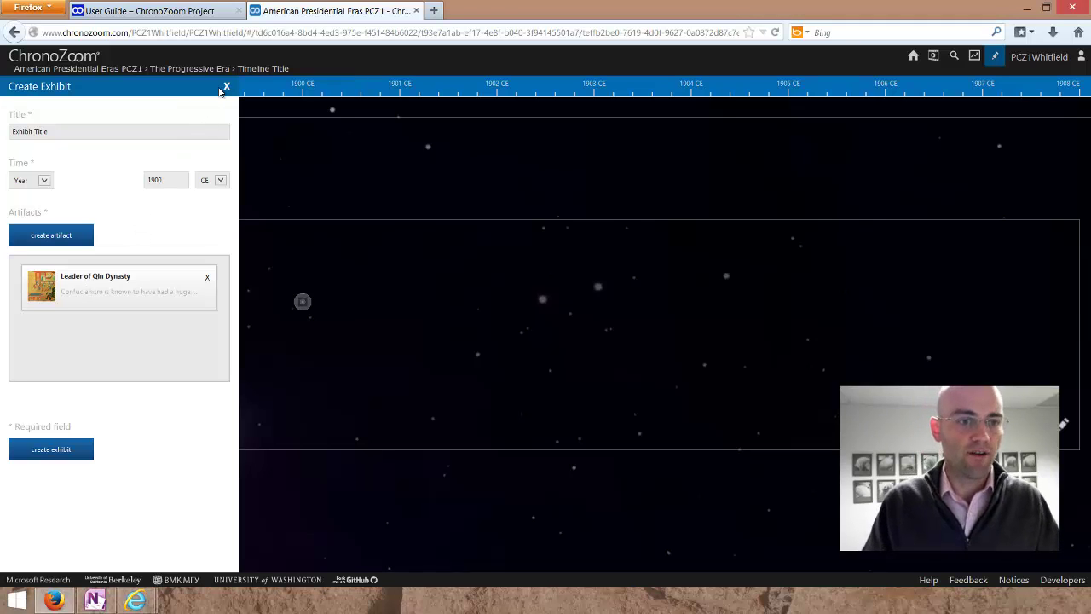
- Try closing the exhibit form, decline to discard the unsaved data, and create the exhibit
left_click(226, 88)
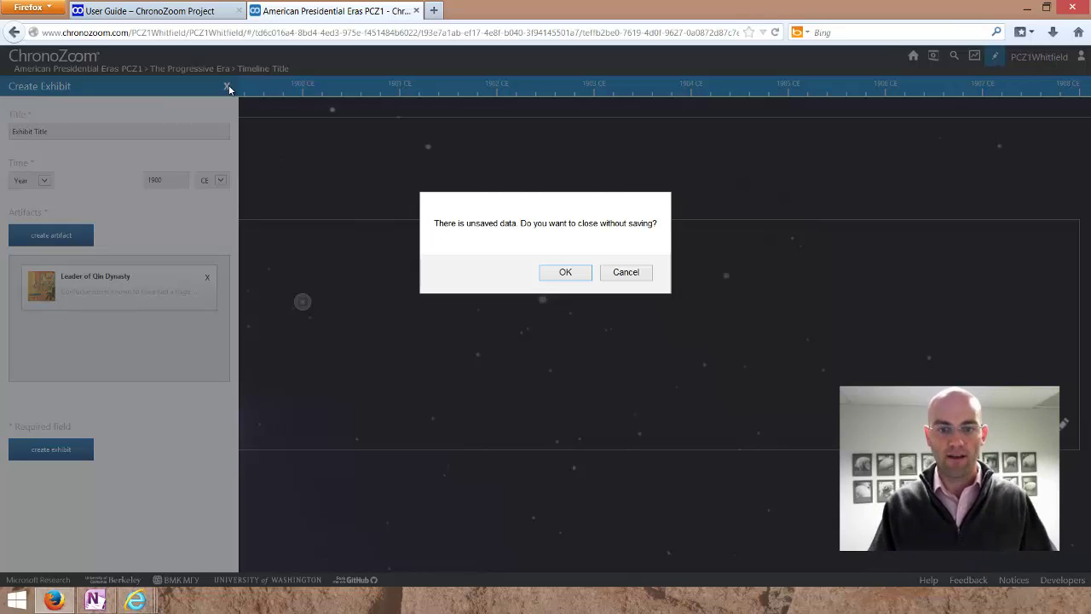
left_click(627, 273)
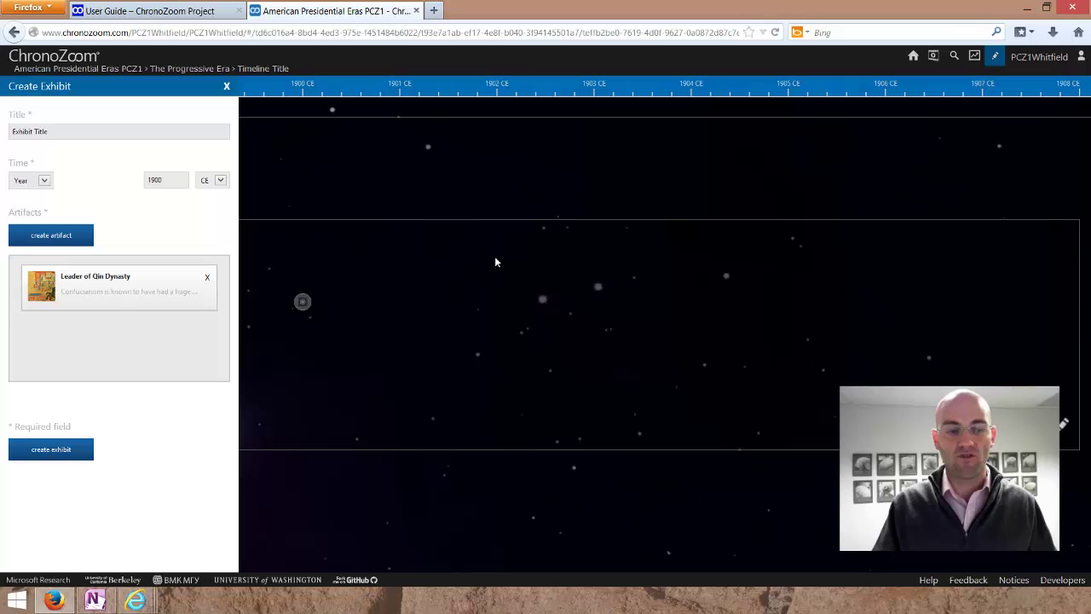
left_click(53, 452)
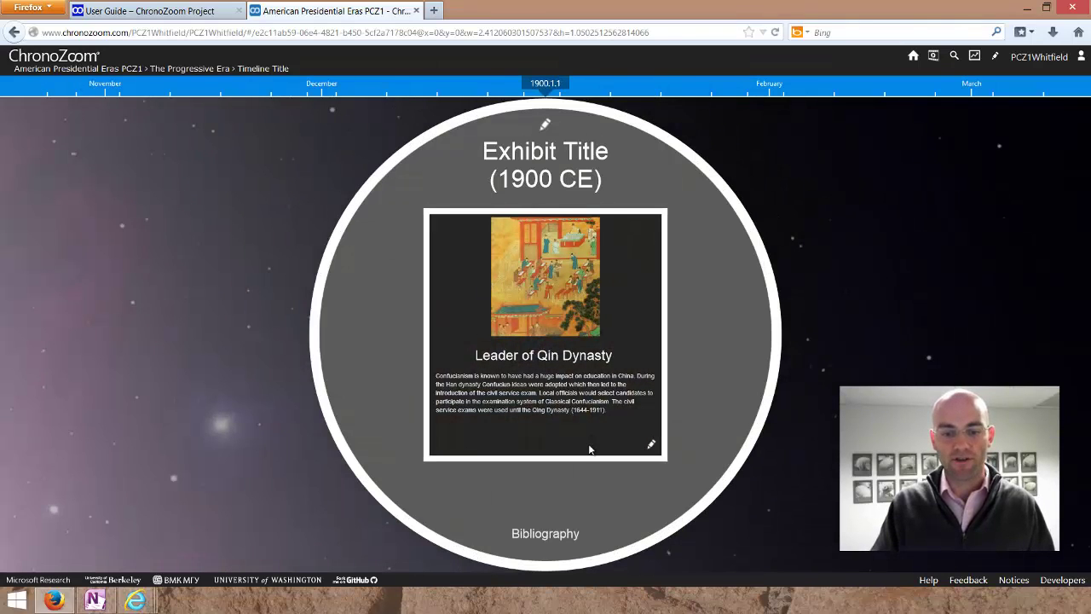
- View the new exhibit's bibliography, close it and open the exhibit for editing
left_click(552, 533)
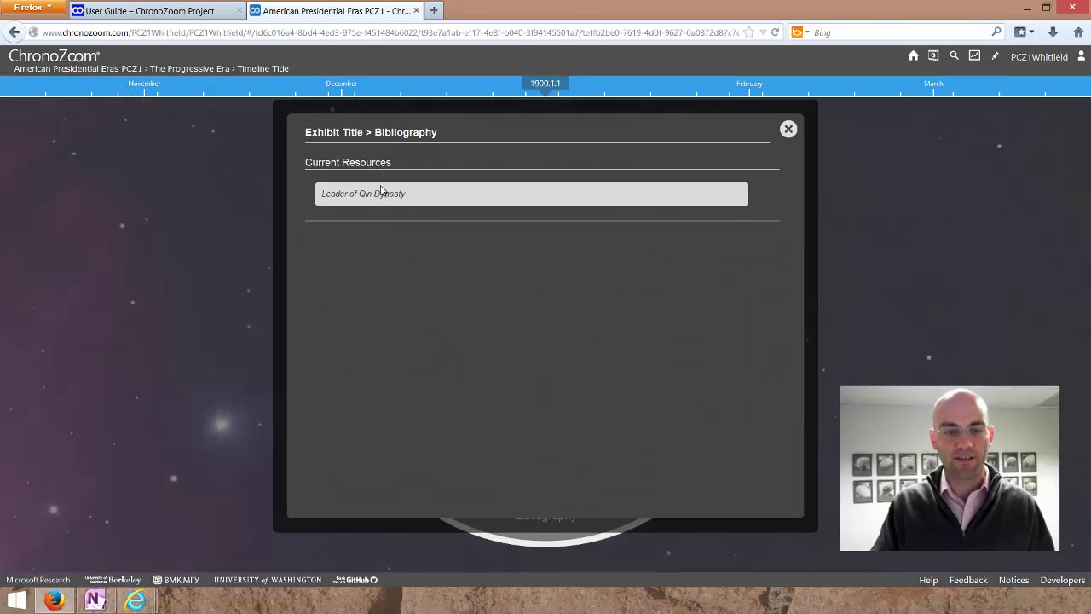
left_click(789, 130)
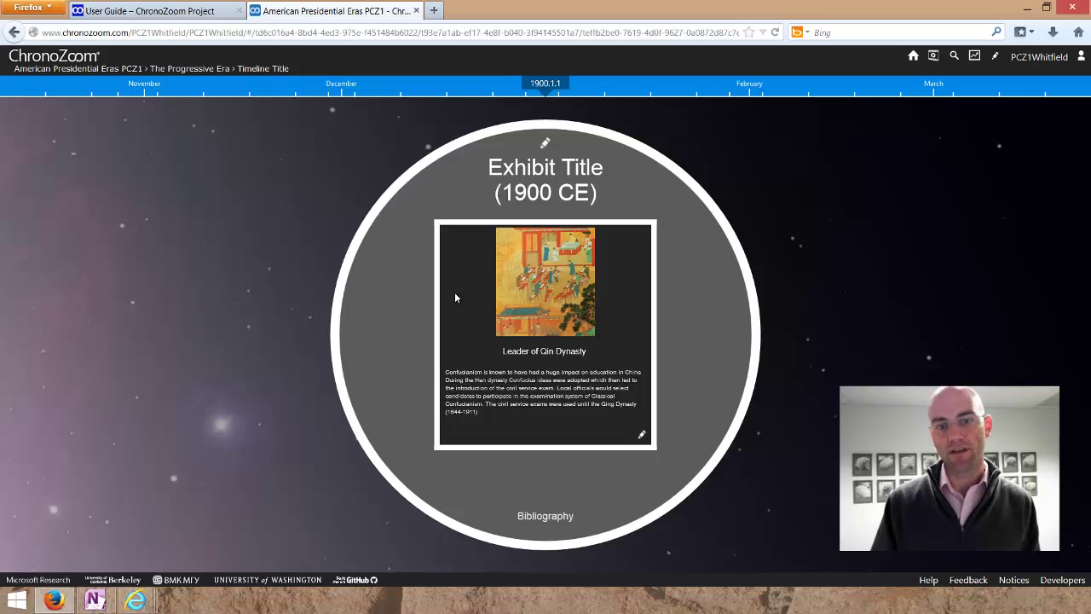
left_click(546, 145)
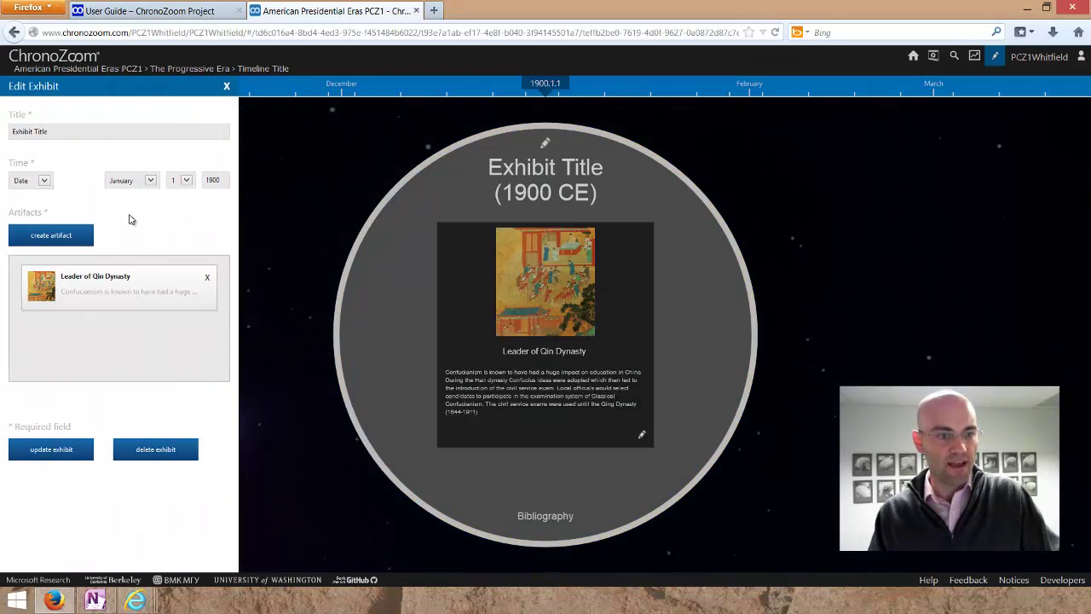
- Start another artifact and copy the confucianism_symbol.jpg link from the 1100's C.E. OneNote notes into its URL of video or image
left_click(48, 241)
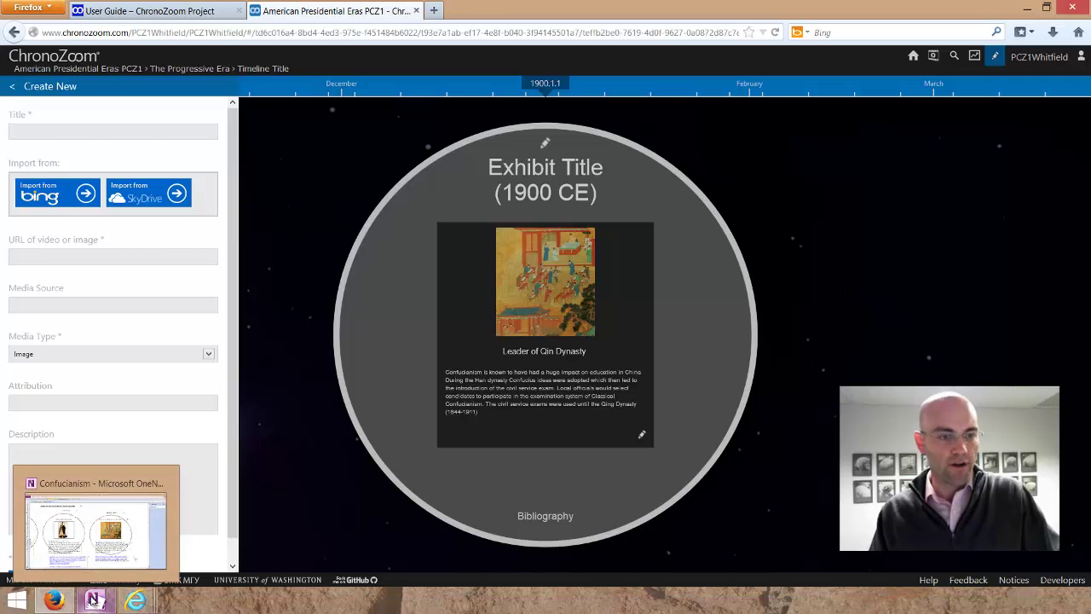
left_click(94, 601)
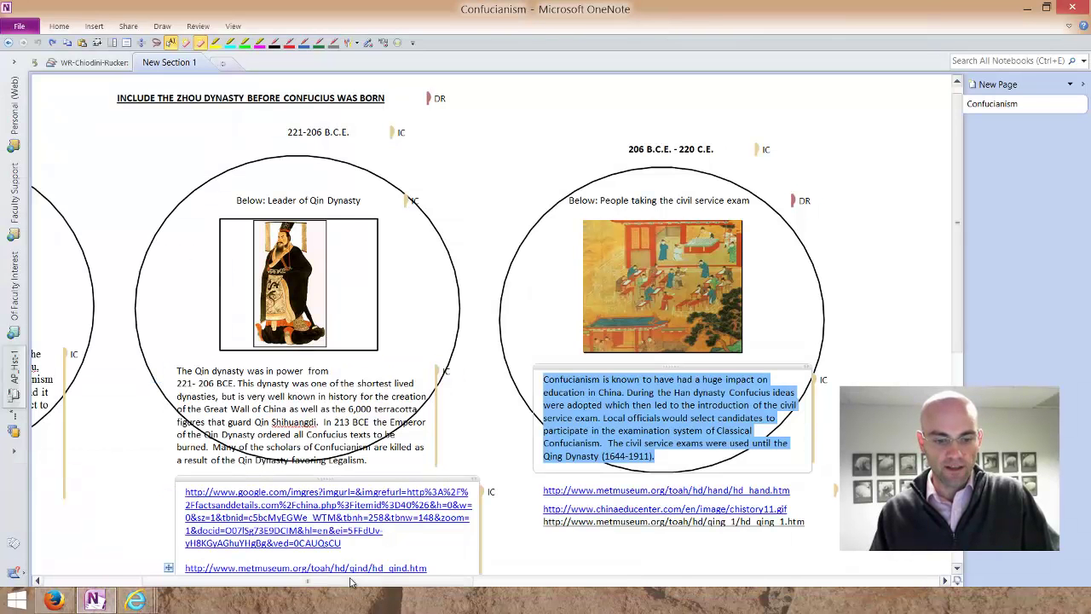
left_click_drag(374, 583, 691, 578)
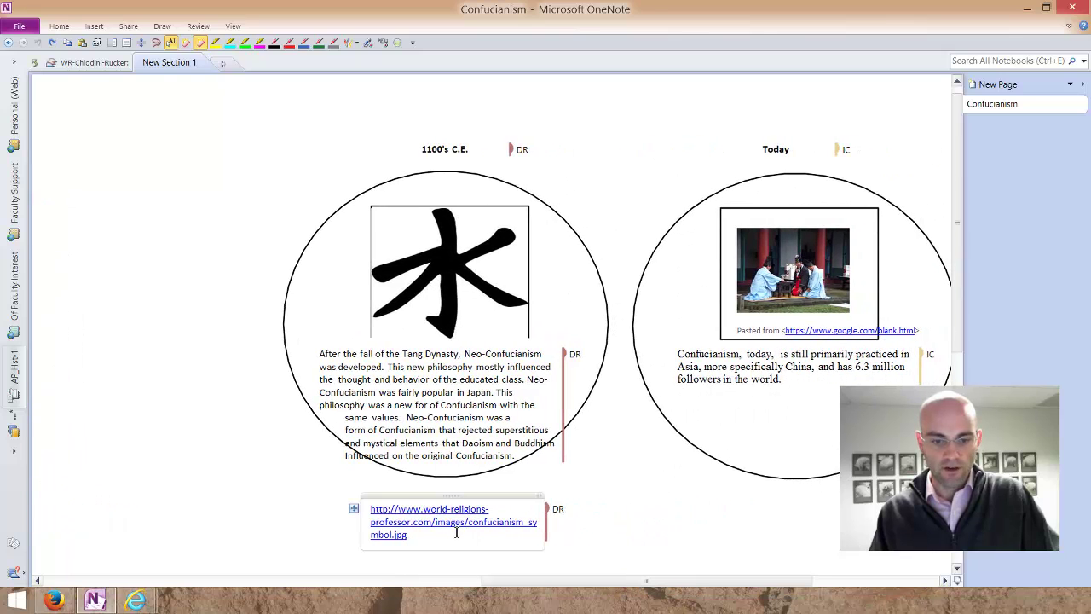
left_click_drag(425, 535, 372, 508)
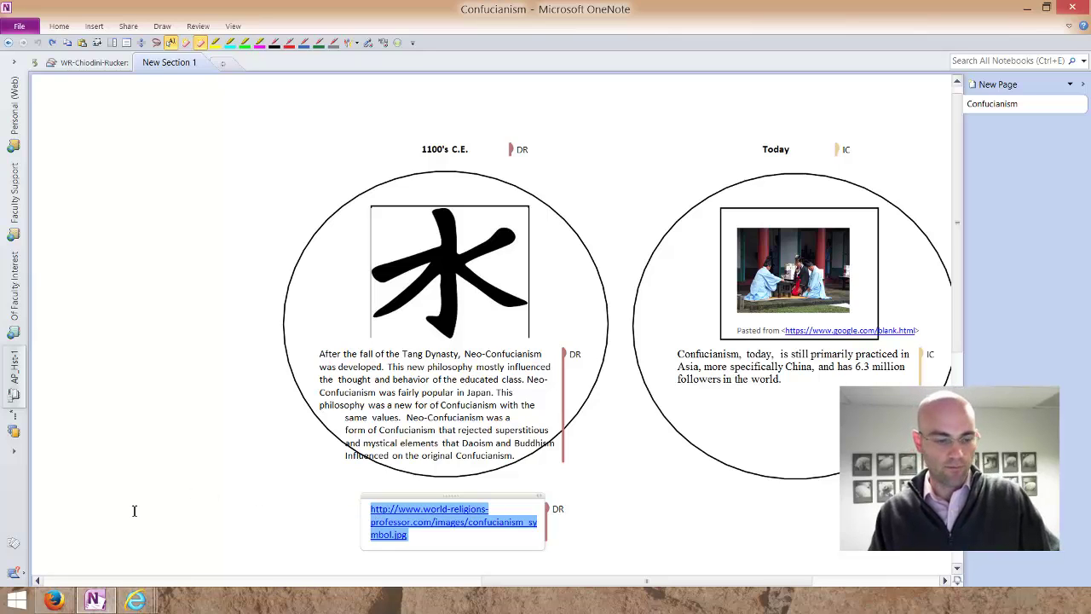
left_click(56, 602)
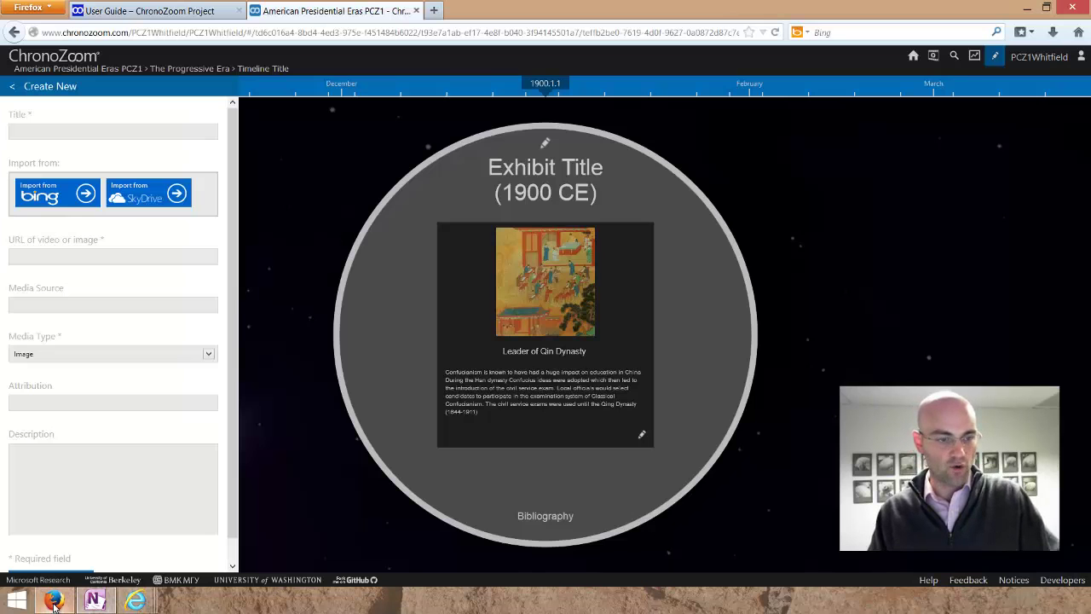
left_click(108, 256)
key("ctrl+v")
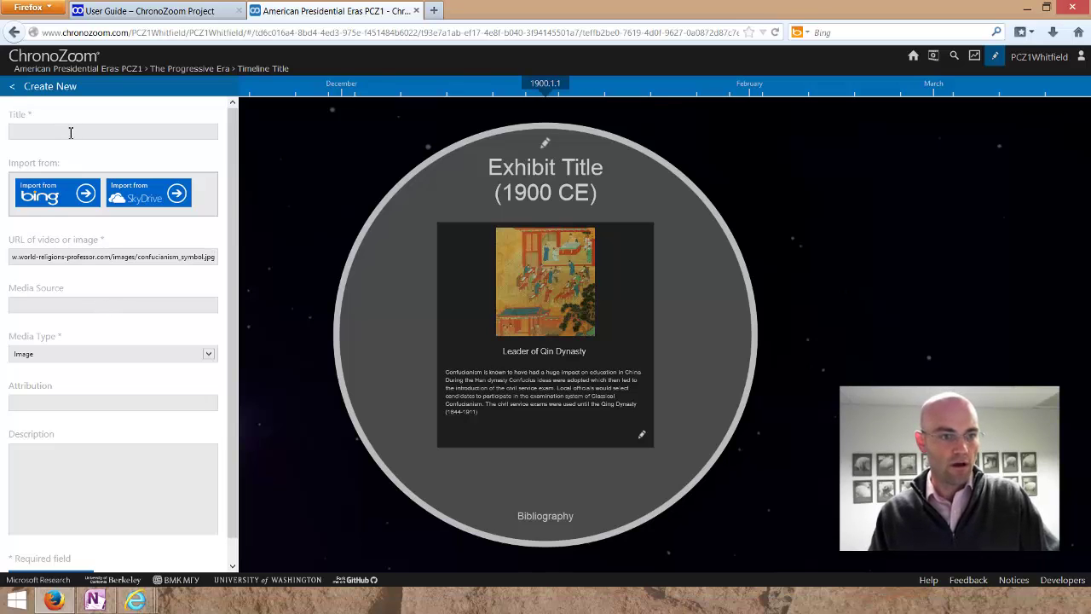
- Copy the phrase "fall of the Tang Dynasty" from the OneNote notes into the artifact's title
left_click(94, 600)
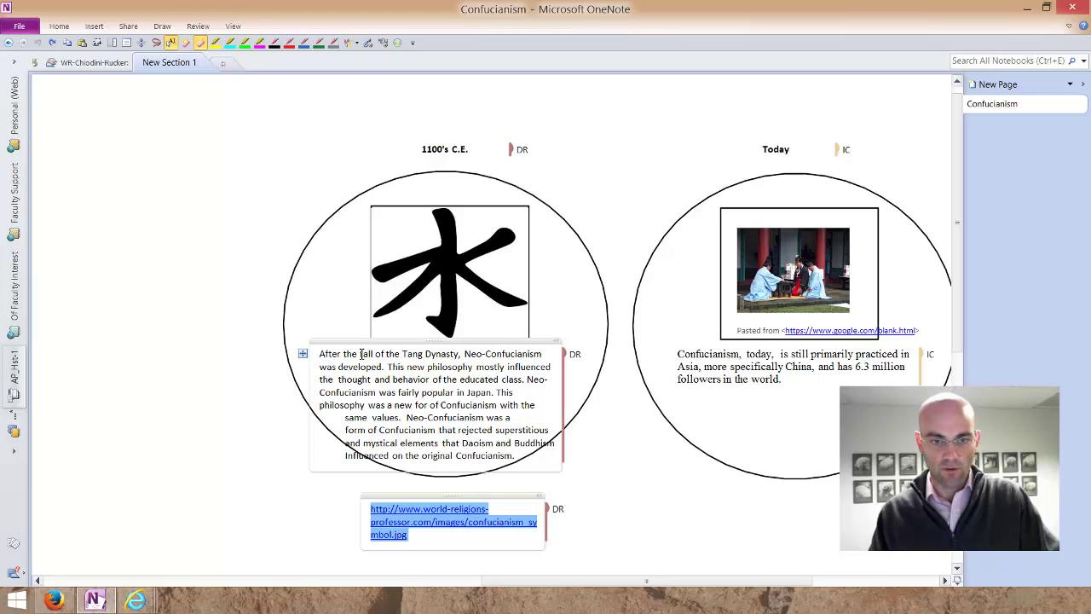
left_click_drag(361, 354, 456, 360)
key("ctrl+c")
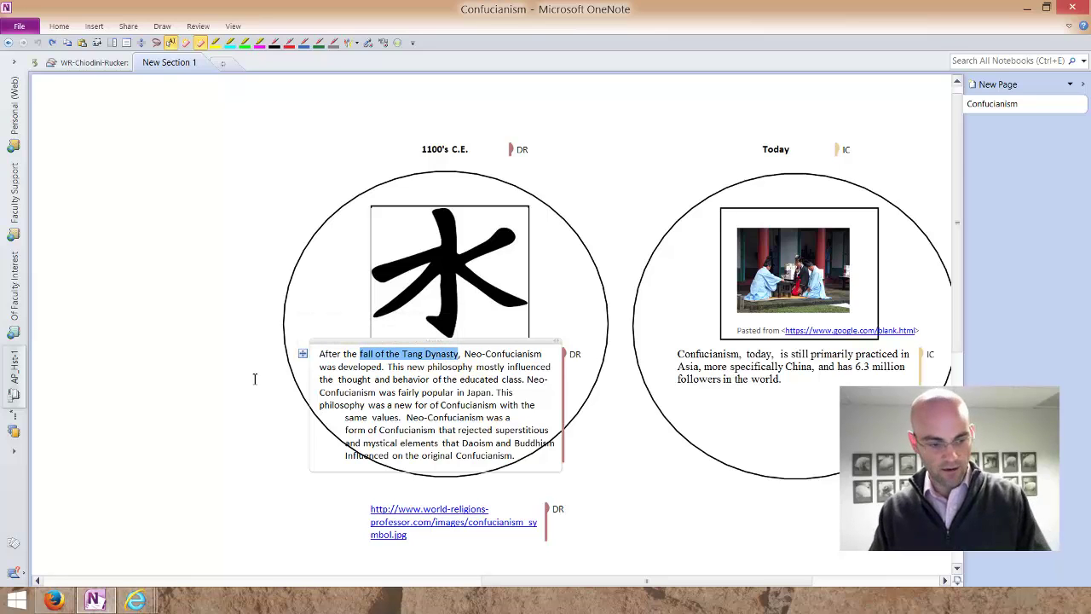
left_click(54, 600)
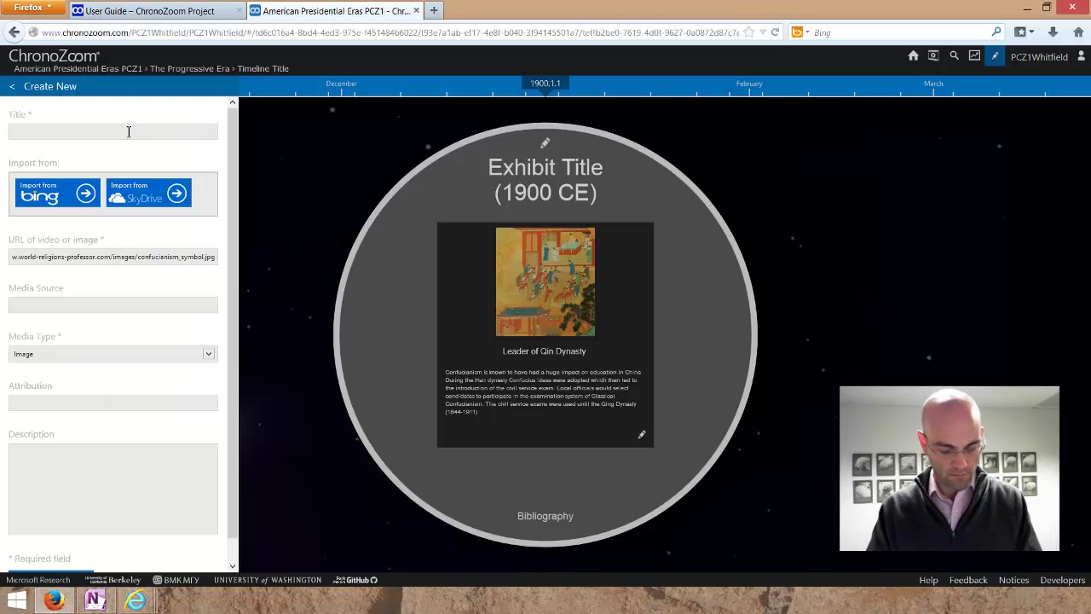
left_click(128, 131)
key("ctrl+v")
- Copy the whole OneNote paragraph on Neo-Confucianism into the artifact's description and create the artifact
left_click(116, 465)
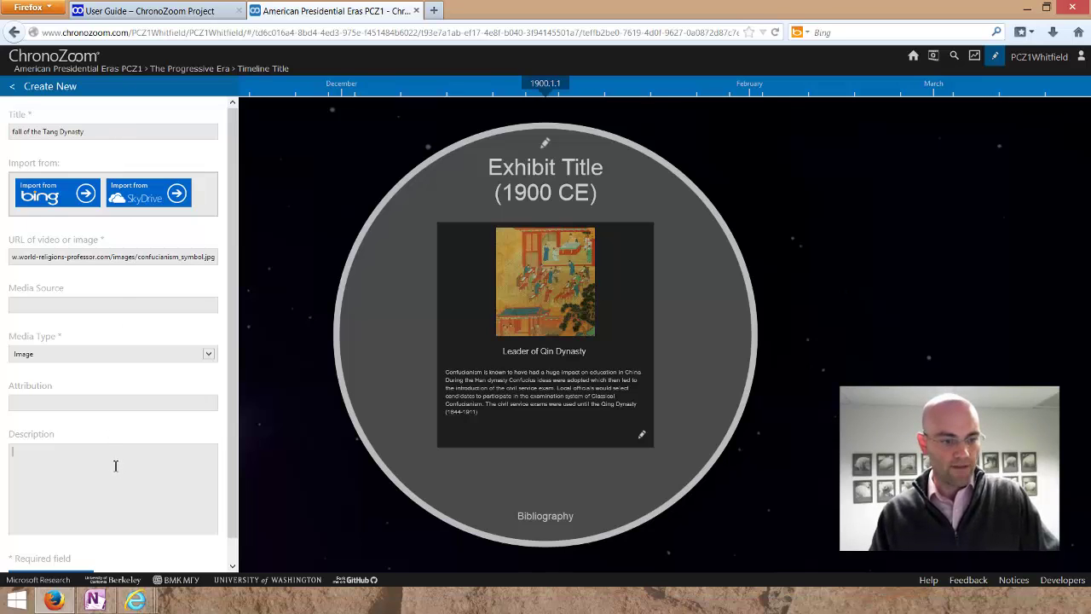
left_click(95, 601)
double_click(438, 394)
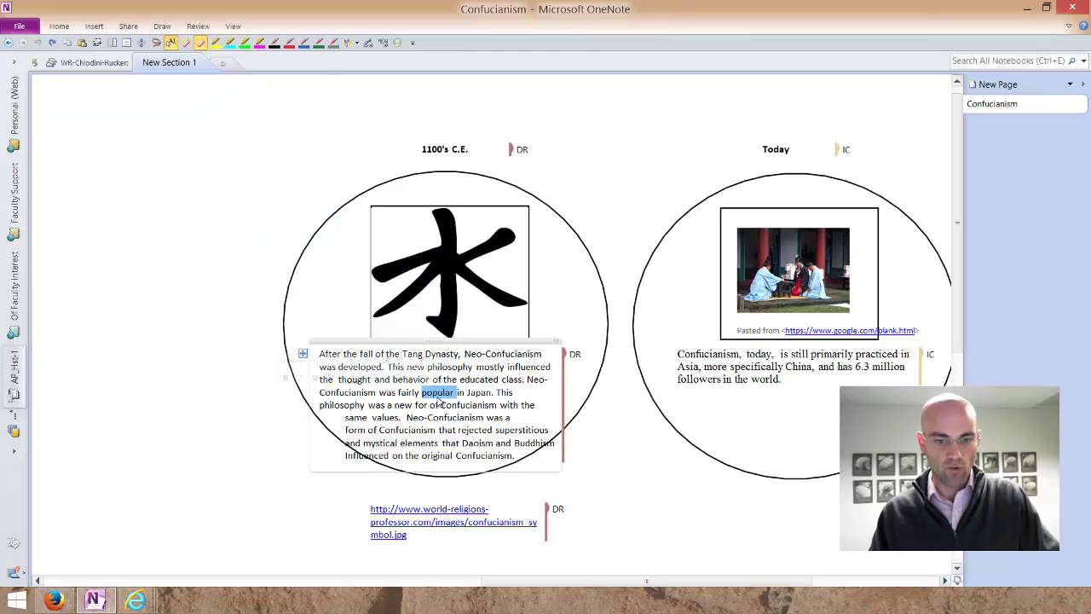
key("ctrl+a")
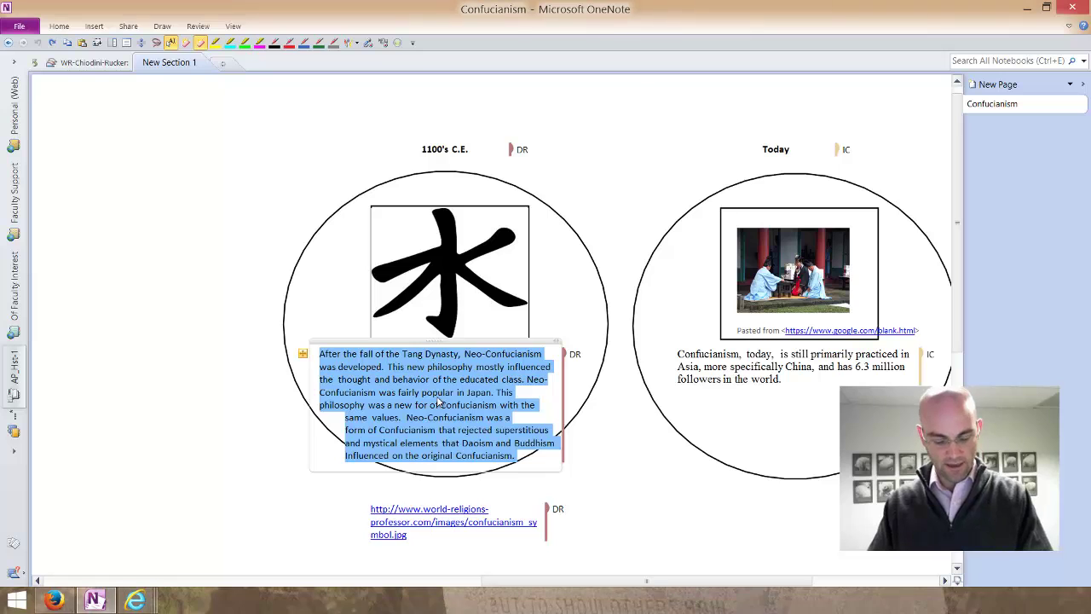
left_click(54, 600)
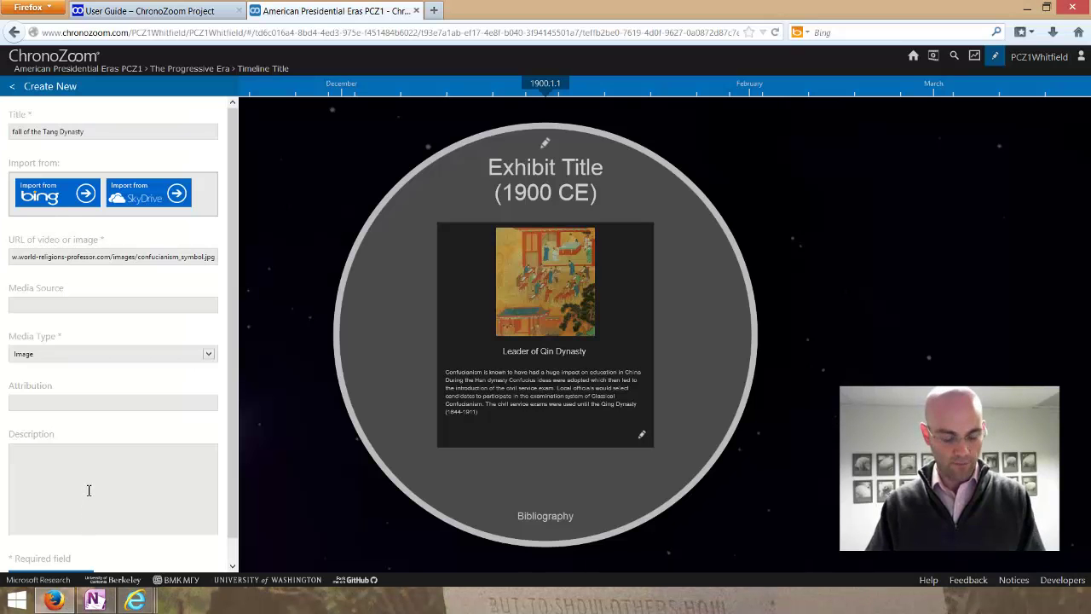
key("ctrl+v")
scroll(65, 499, "down", 3)
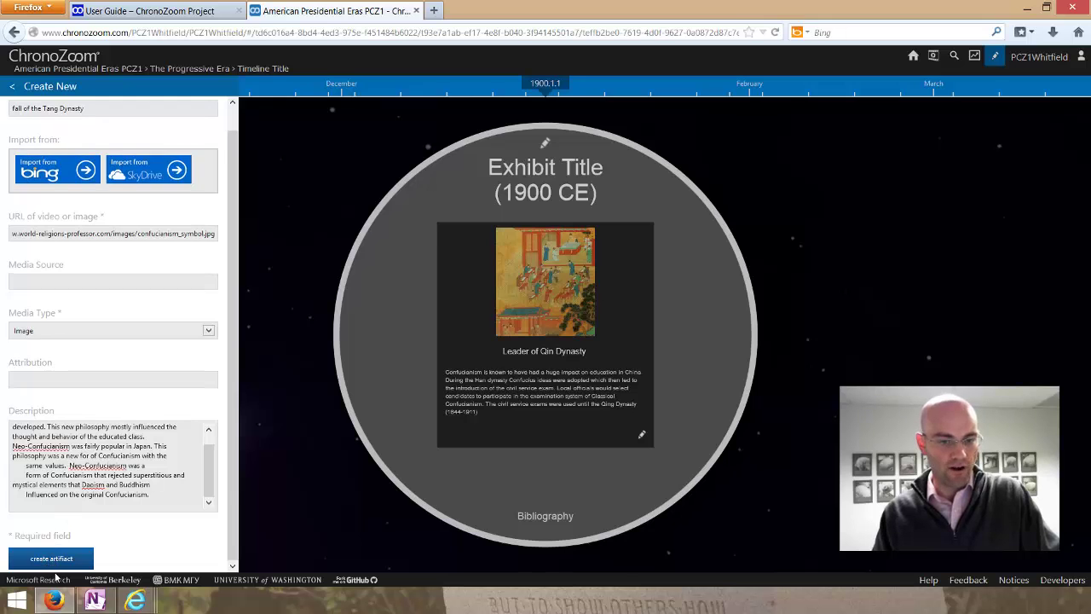
left_click(53, 564)
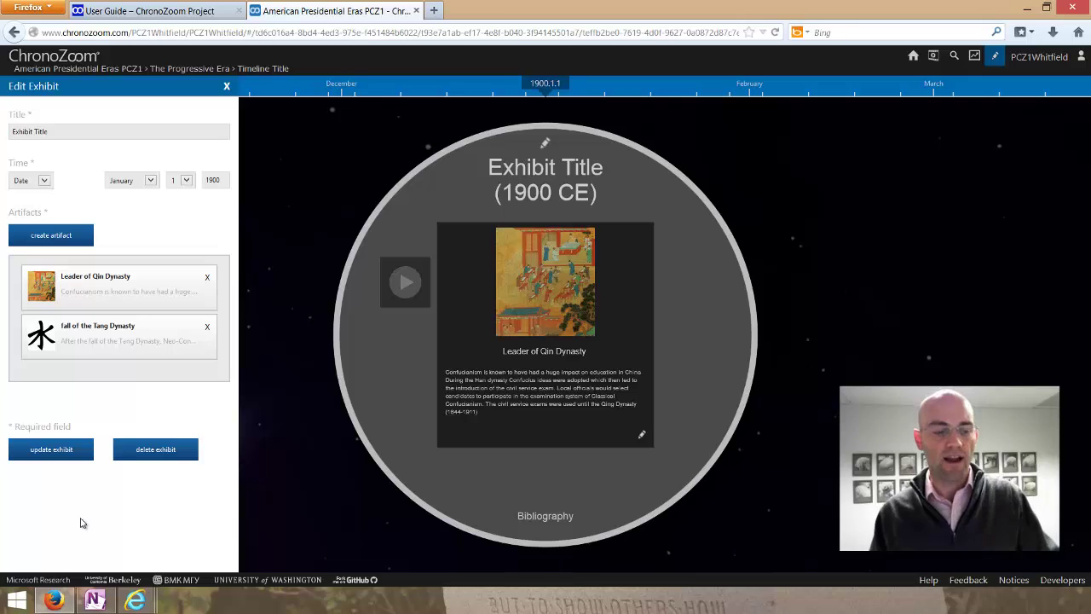
- Update the exhibit and view its two artifacts from the timeline
left_click(49, 449)
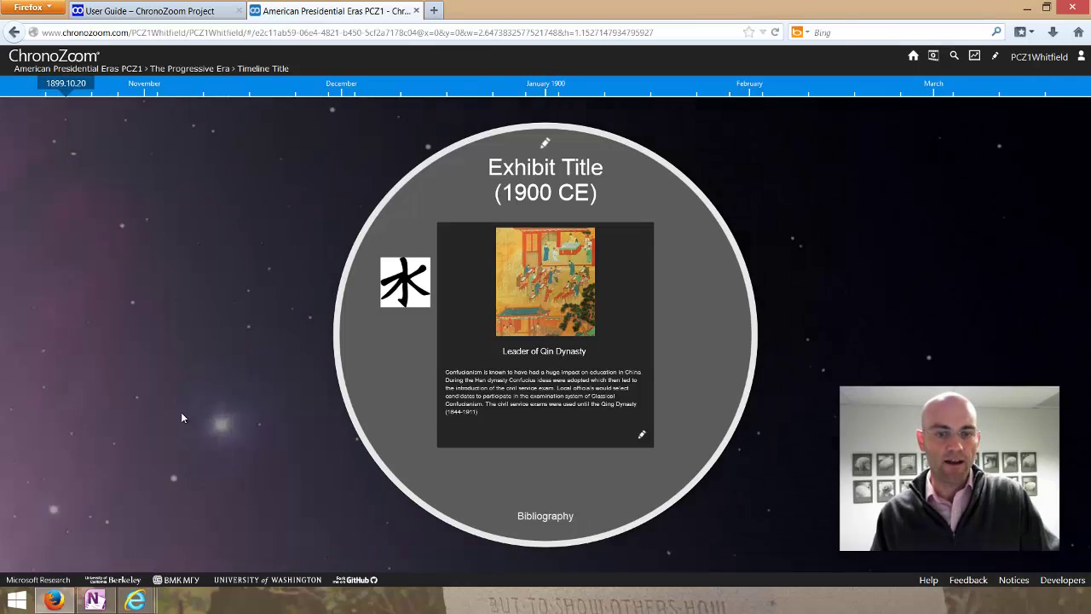
scroll(279, 348, "down", 5)
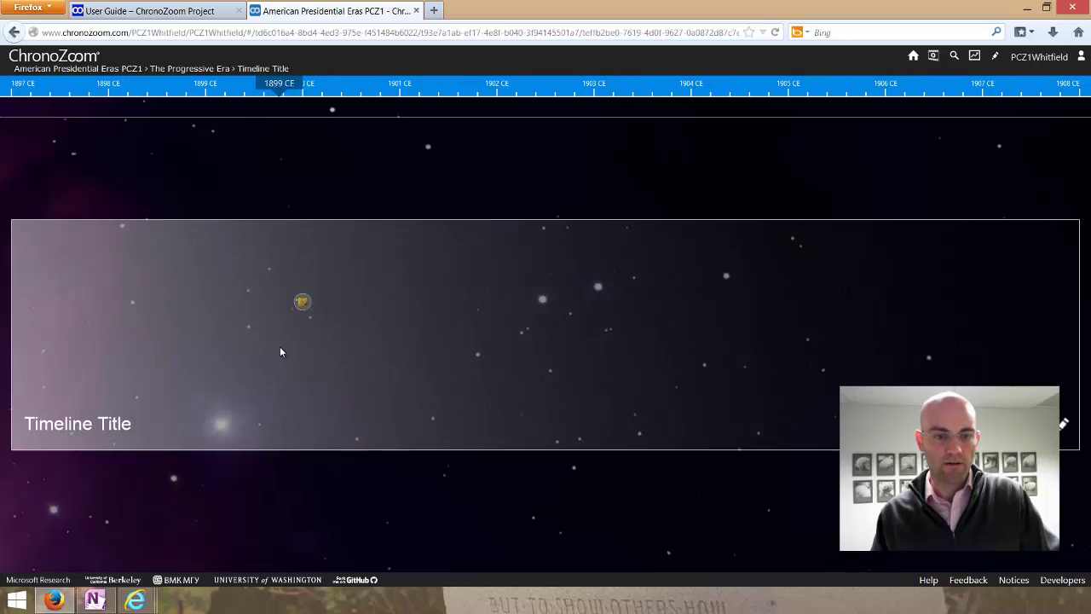
left_click(303, 304)
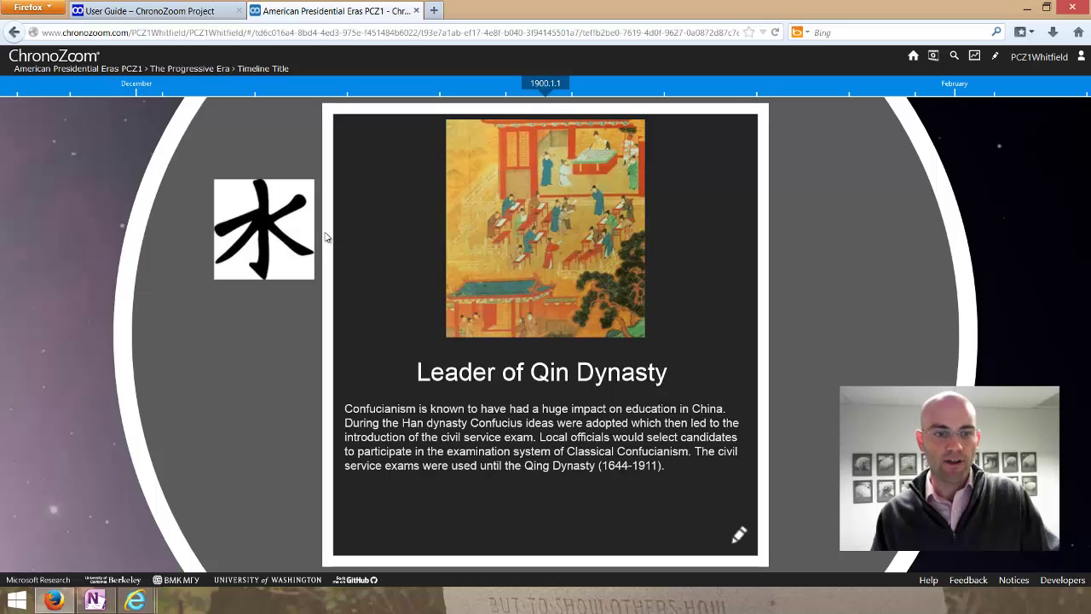
left_click(253, 232)
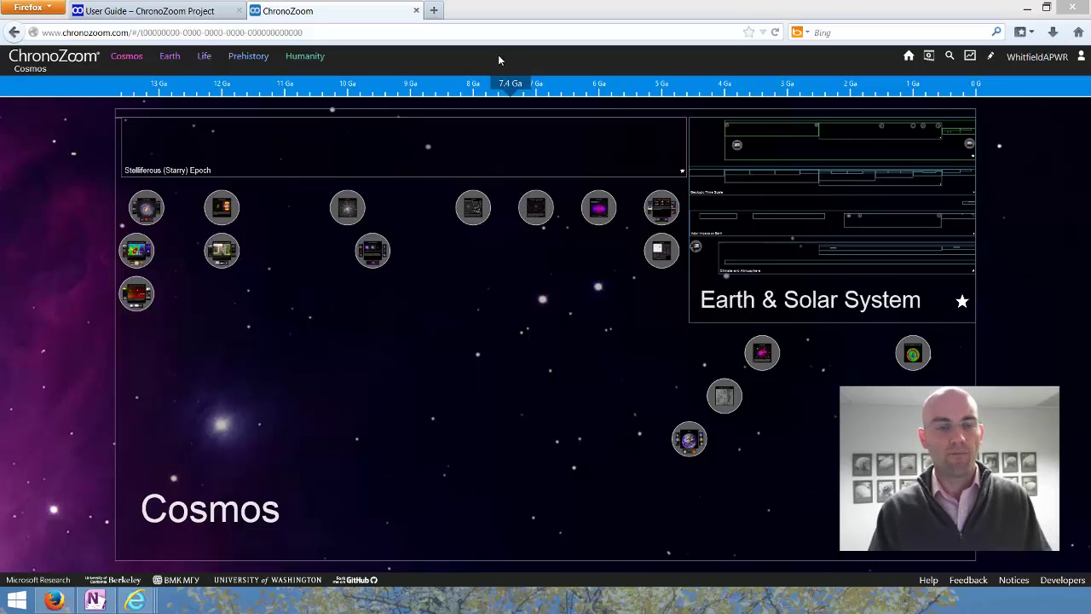
- In Humanity's United States timeline, start a new tour titled "Fake Tour" with the description "fake description"
left_click(305, 56)
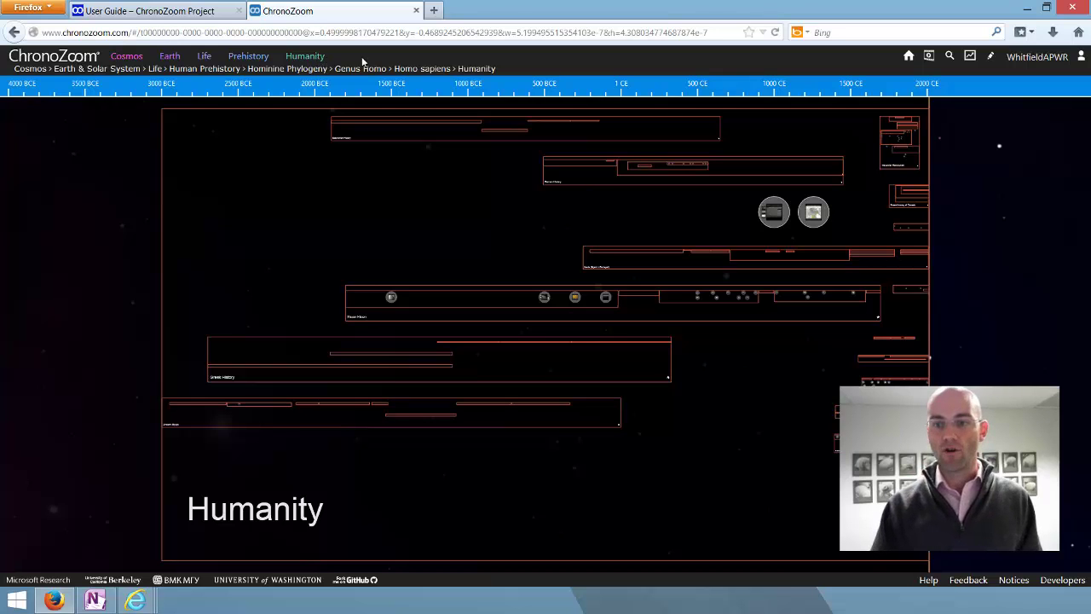
left_click(916, 294)
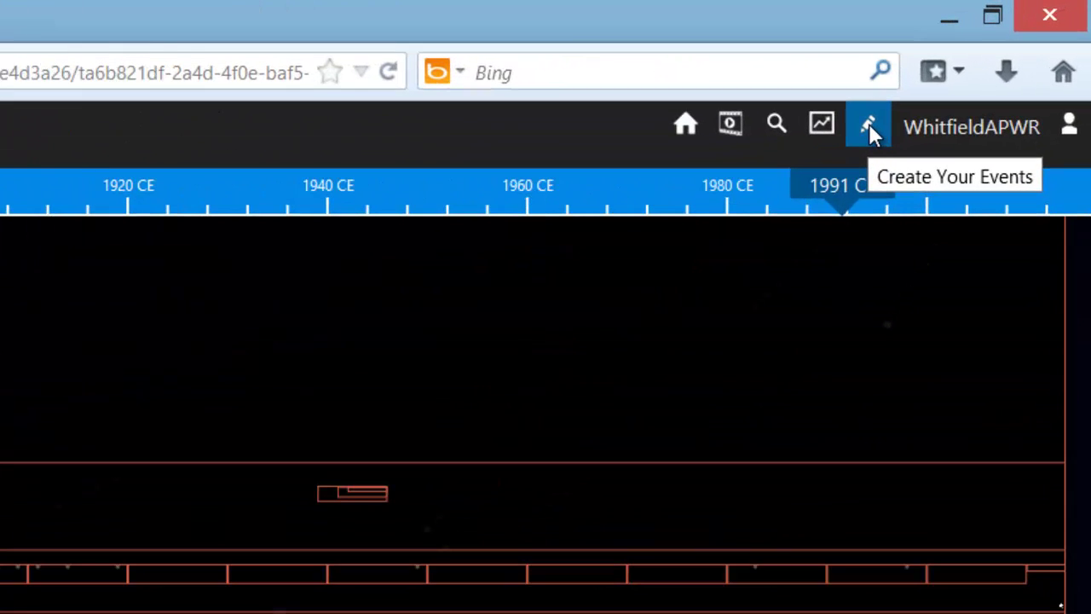
left_click(870, 126)
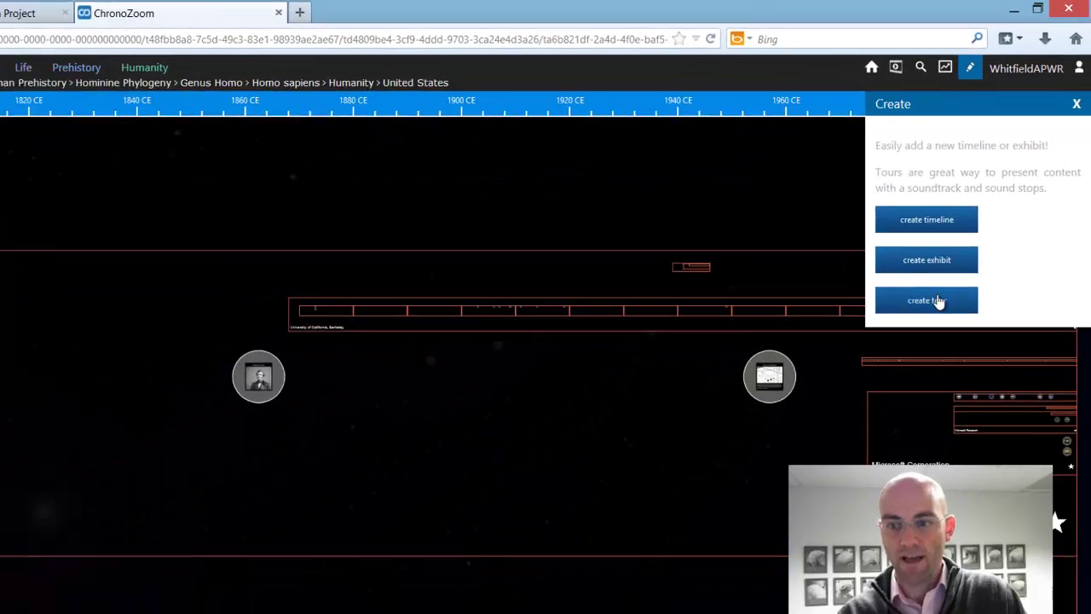
left_click(793, 555)
left_click(33, 129)
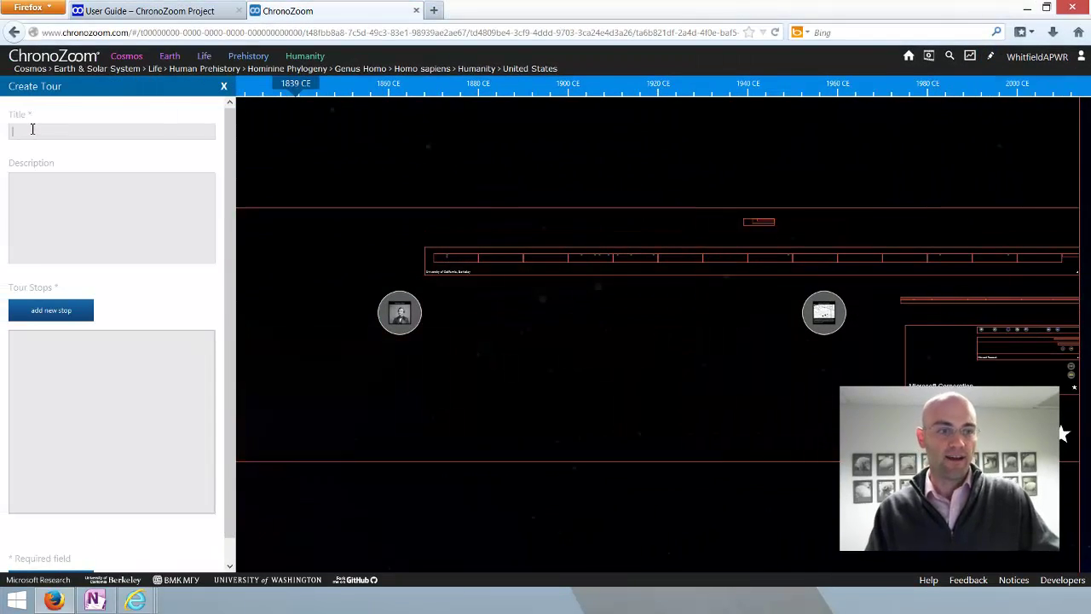
type("Fake Tour")
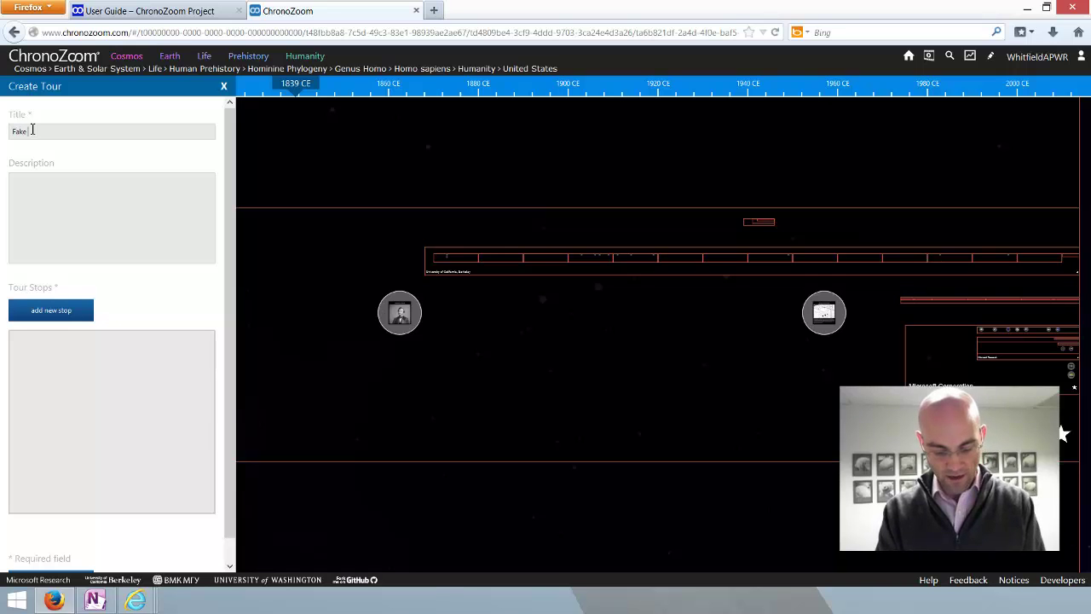
left_click(49, 190)
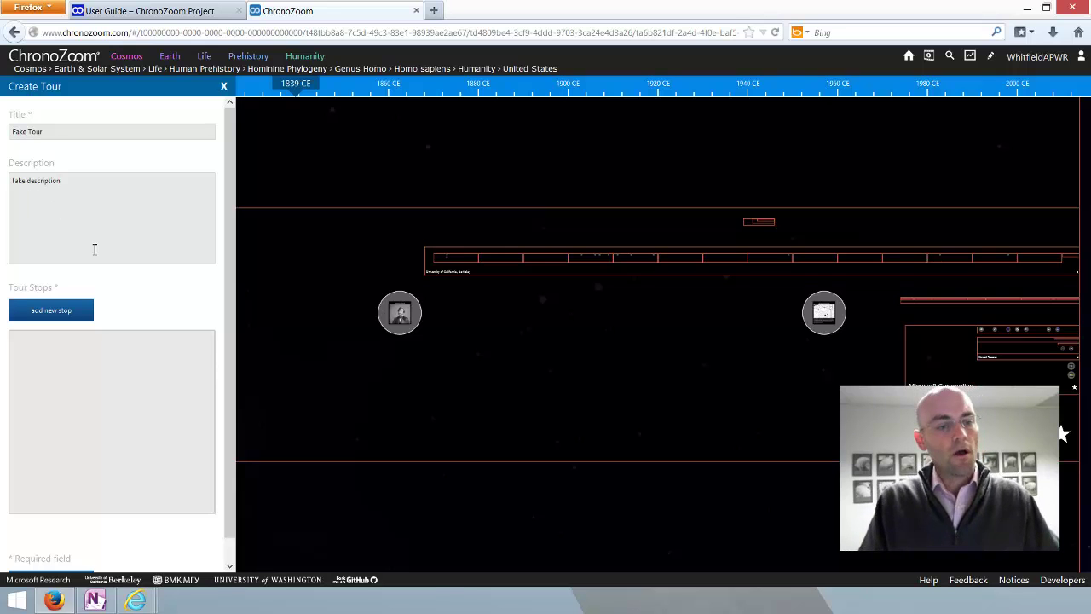
- Add the Justin Smith Morrill item as a tour stop with the placeholder text "sUDhf owahfe owau hflhowau hfoiuwa fliwa u"
left_click(60, 313)
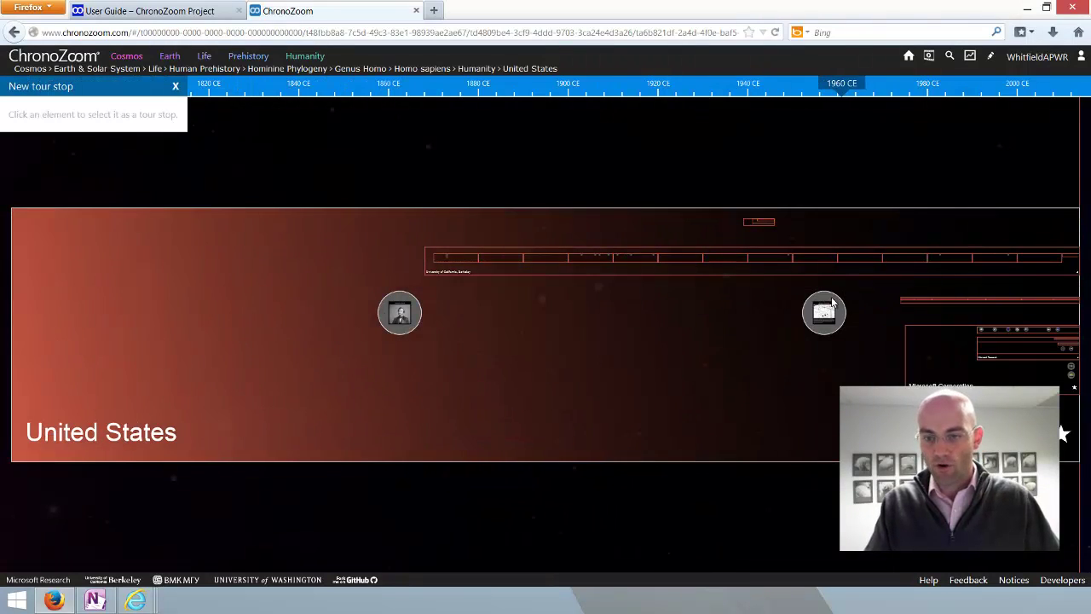
left_click(404, 318)
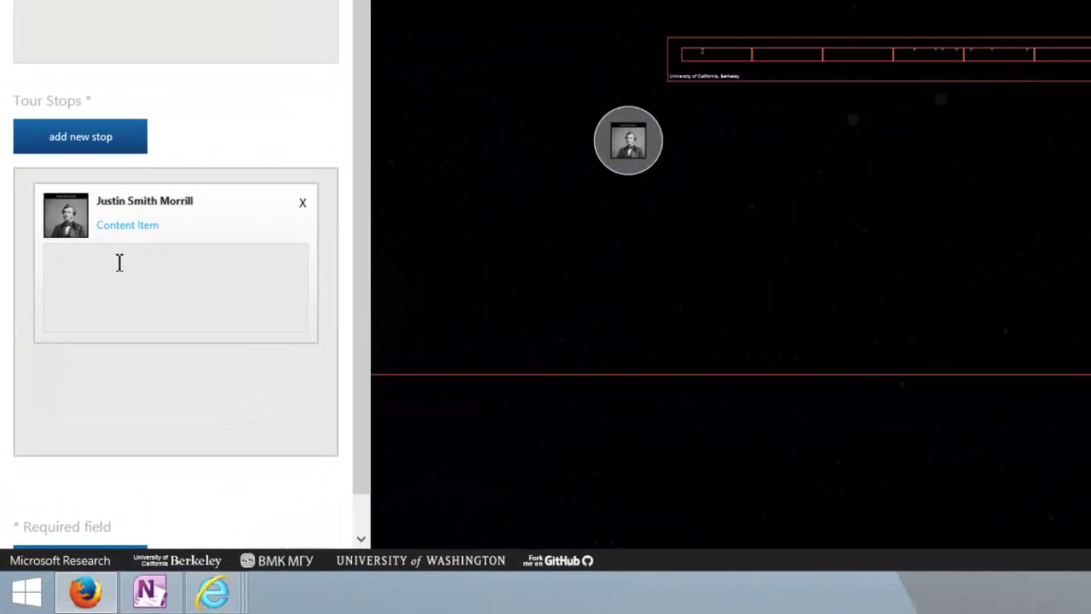
left_click(77, 389)
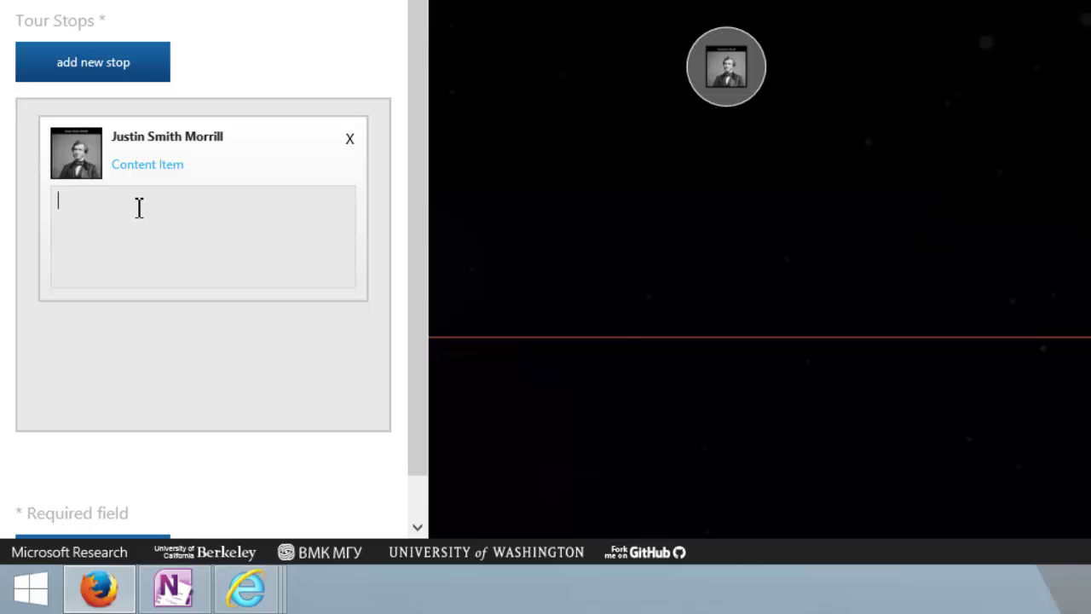
type("sUDhf owahfe owau hflhowau hfoiuwa fliwa u")
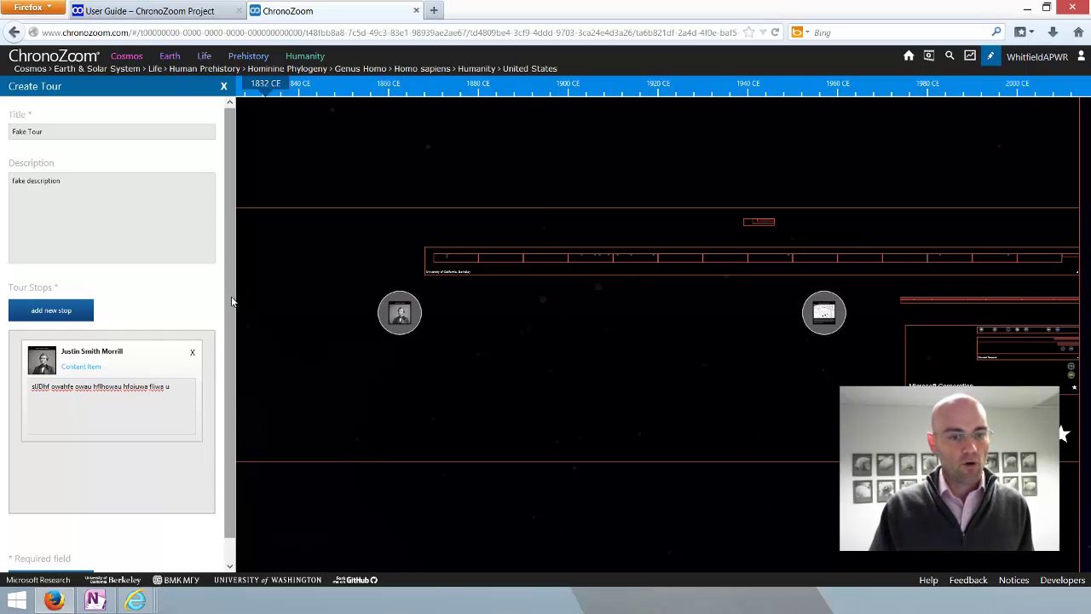
- Add the "University Farm established" event as the second tour stop with the placeholder text "ouweg fdowau hfwaouef wfeuh"
scroll(232, 355, "down", 1)
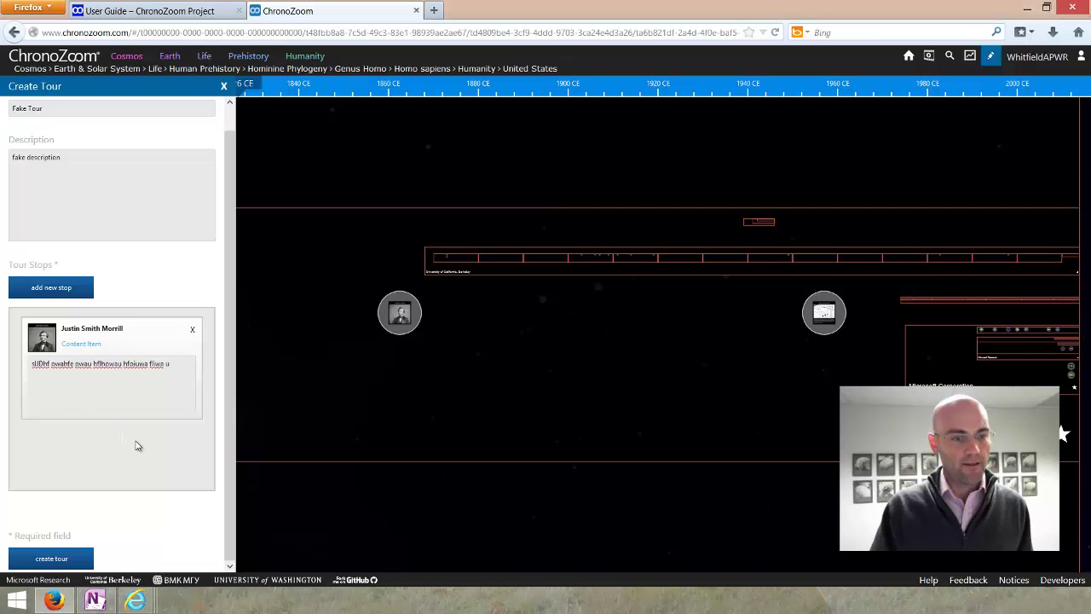
left_click(51, 288)
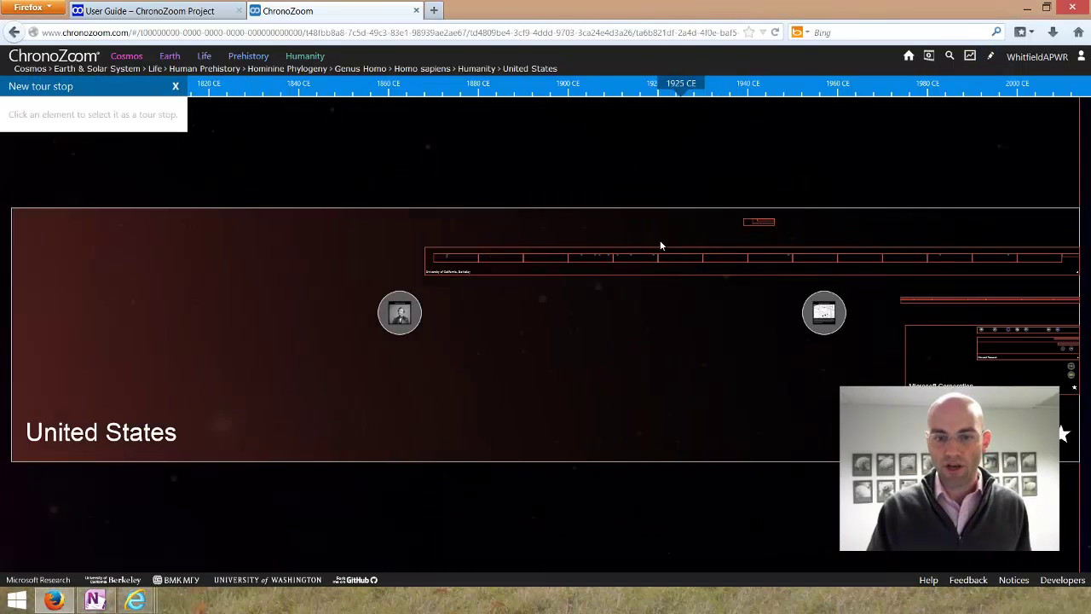
left_click(596, 259)
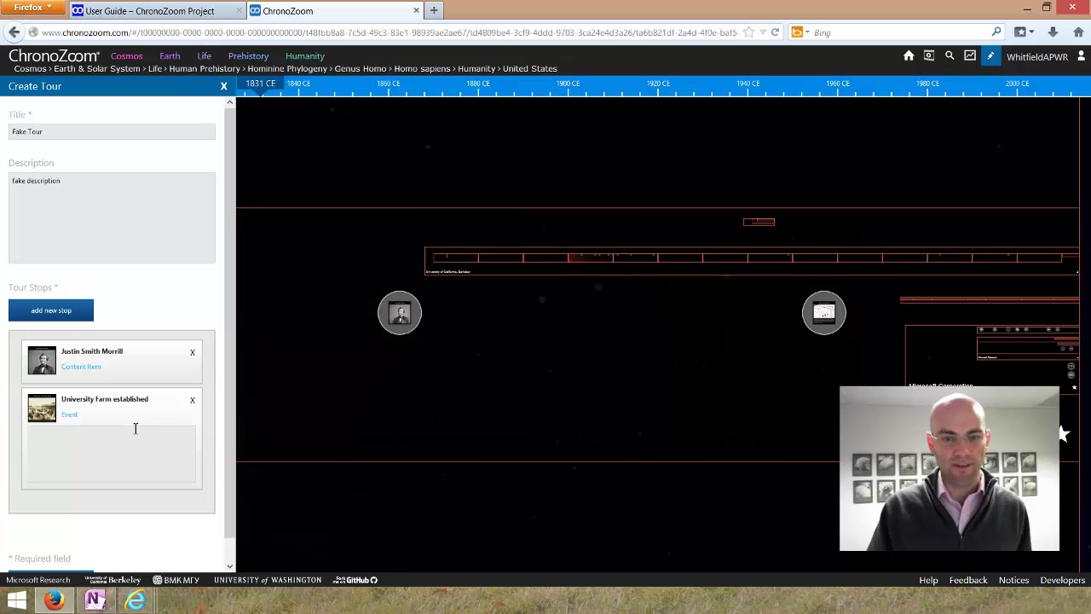
left_click(589, 264)
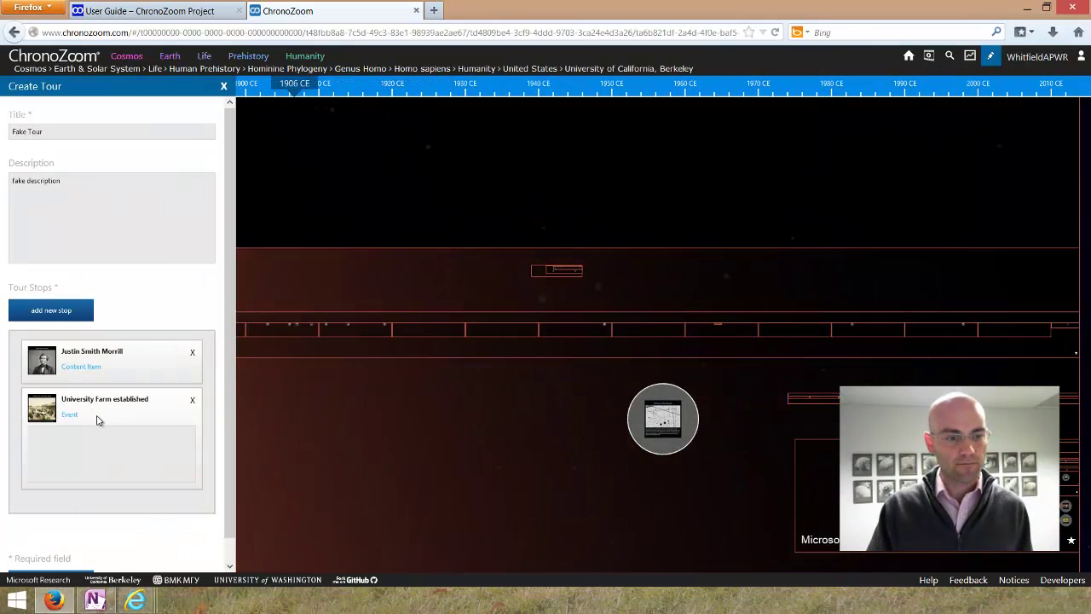
left_click(102, 441)
type("cuweg fdowa")
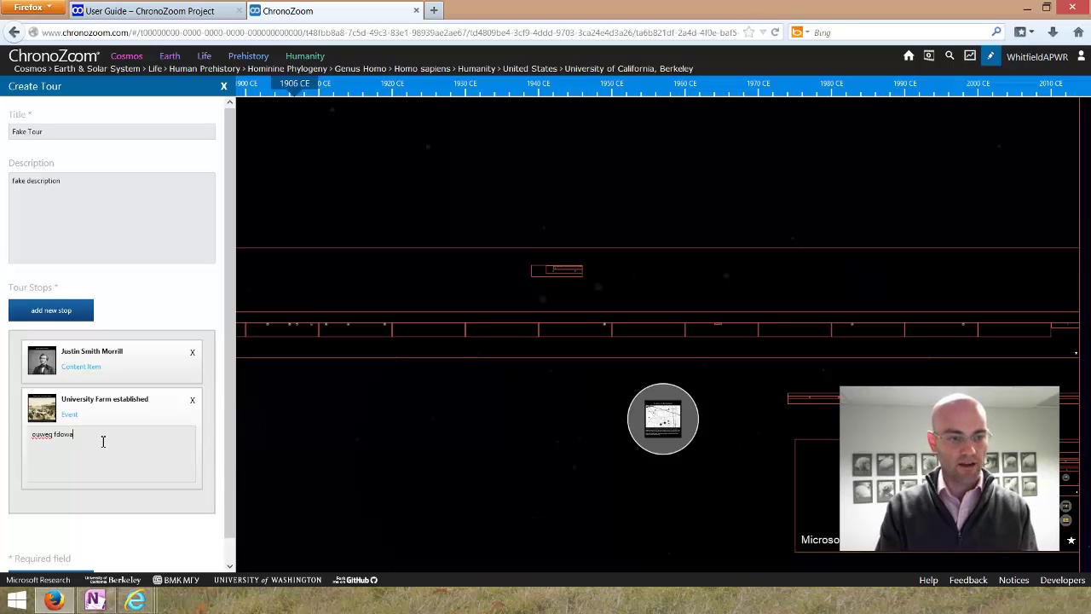
type("u hfwauef wfeah")
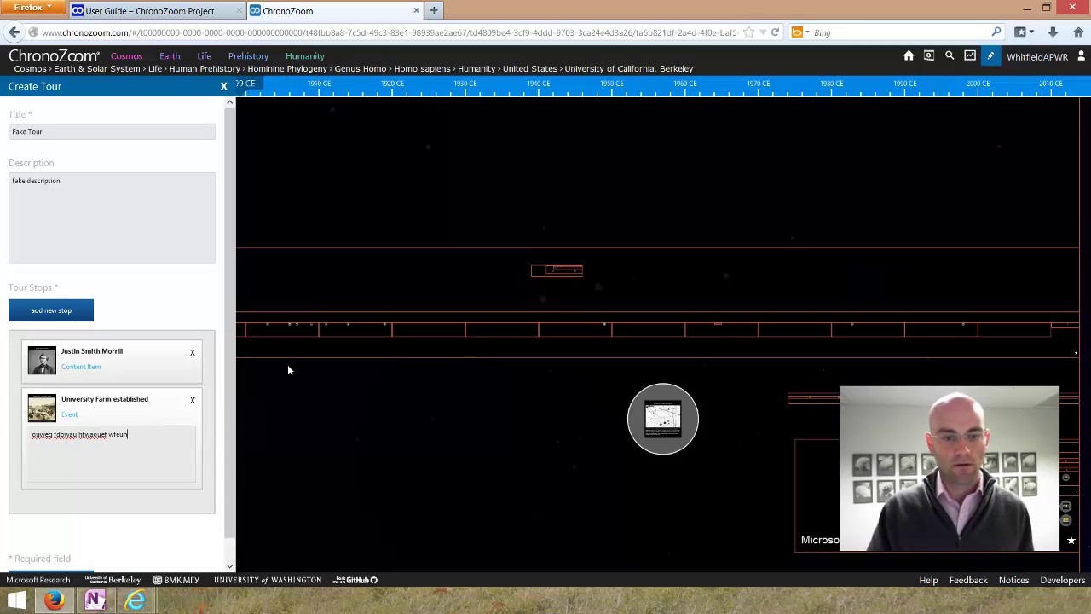
- Add the 1990s timeline as the third tour stop with the placeholder text "rsgfervrgcerg"
left_click(53, 312)
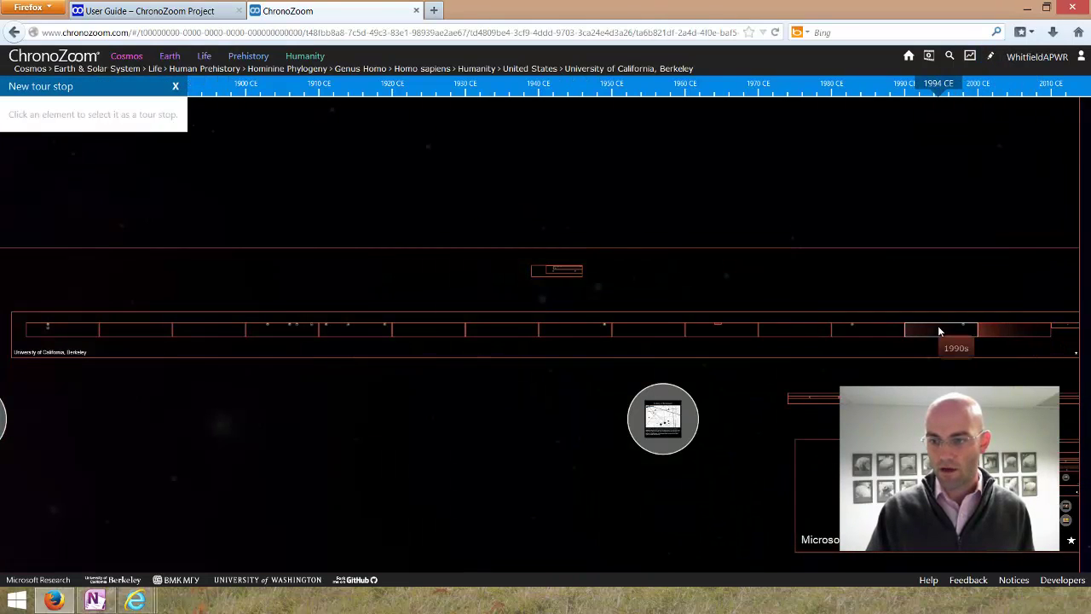
left_click(938, 331)
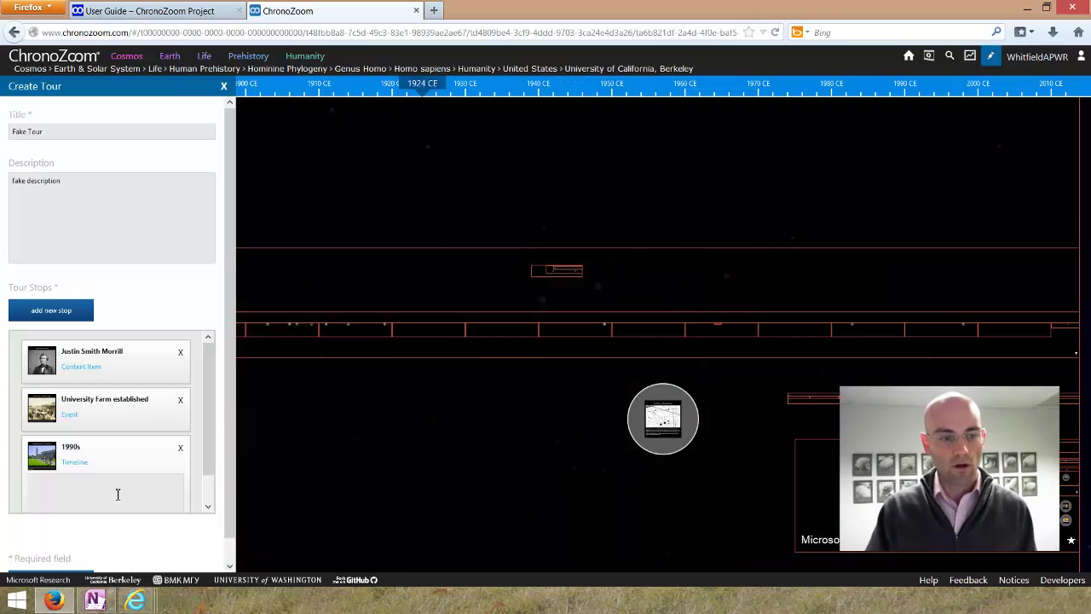
type("rsgfervrgcerg")
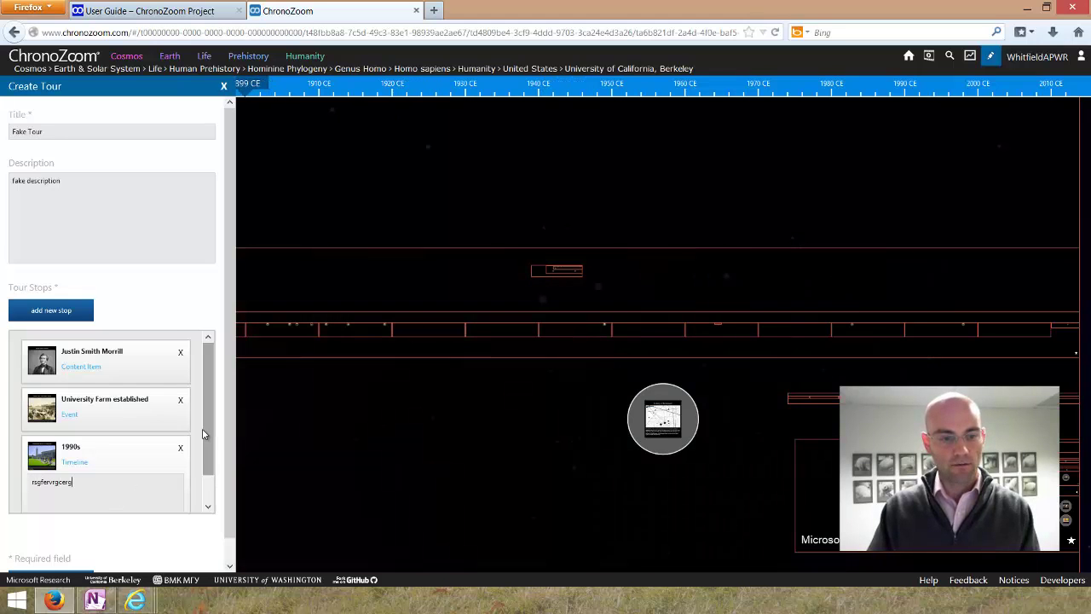
- Add the History of the Internet item from the United States timeline as the fourth stop with the text "lajwefh waofe waouhf lwauf lwaouf lwefj"
scroll(199, 487, "down", 1)
scroll(835, 358, "down", 2)
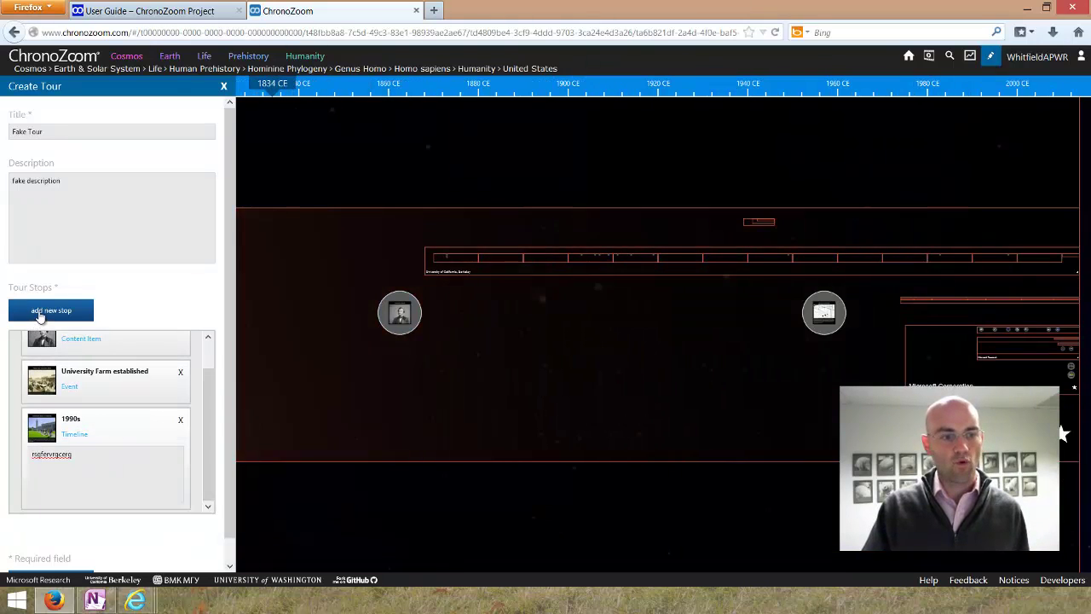
left_click(39, 312)
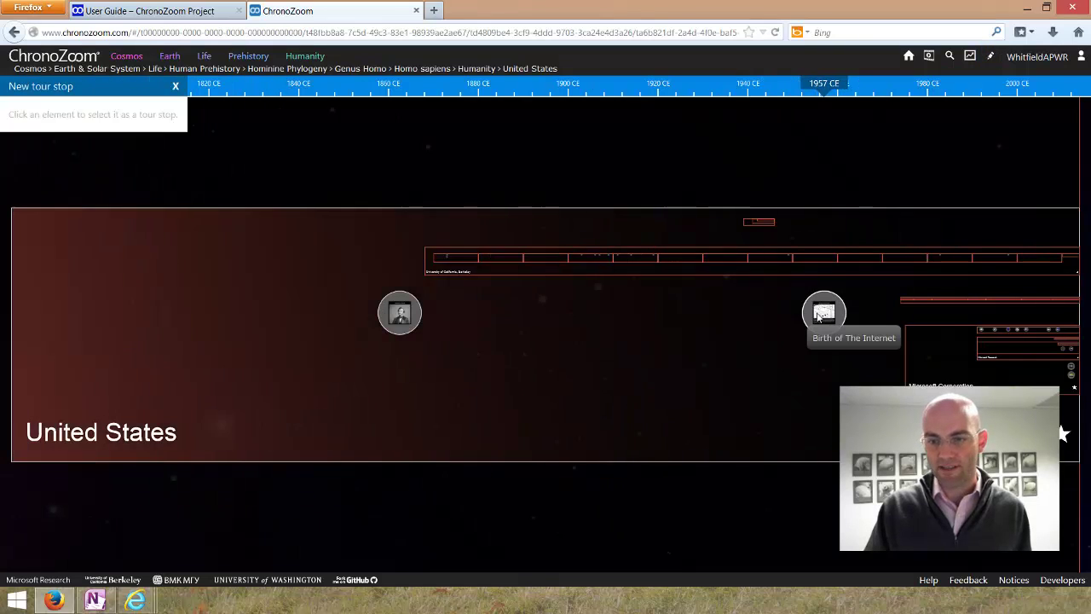
left_click(823, 314)
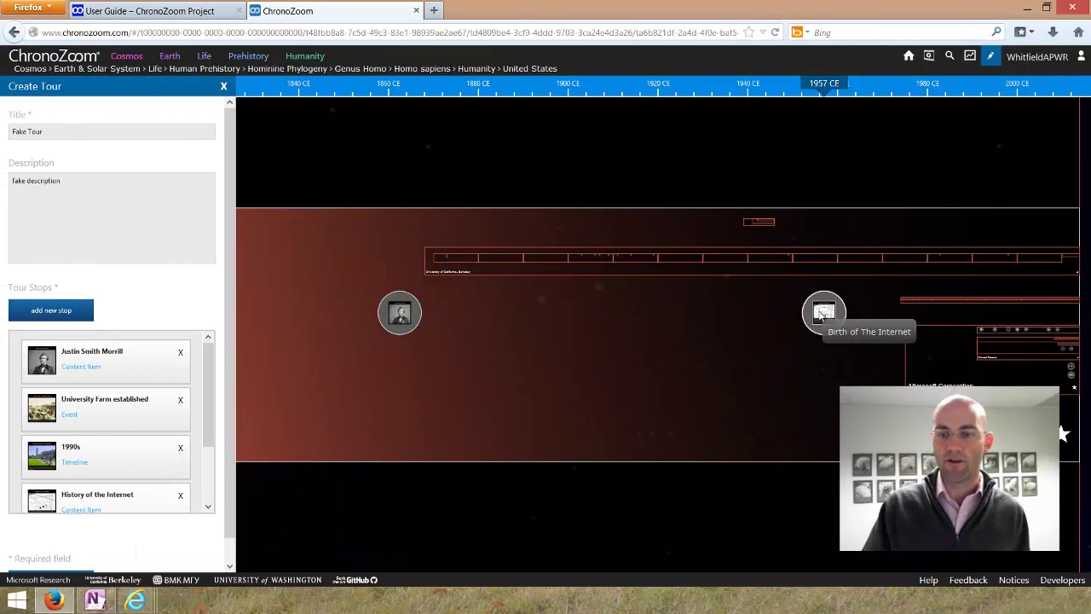
left_click(168, 475)
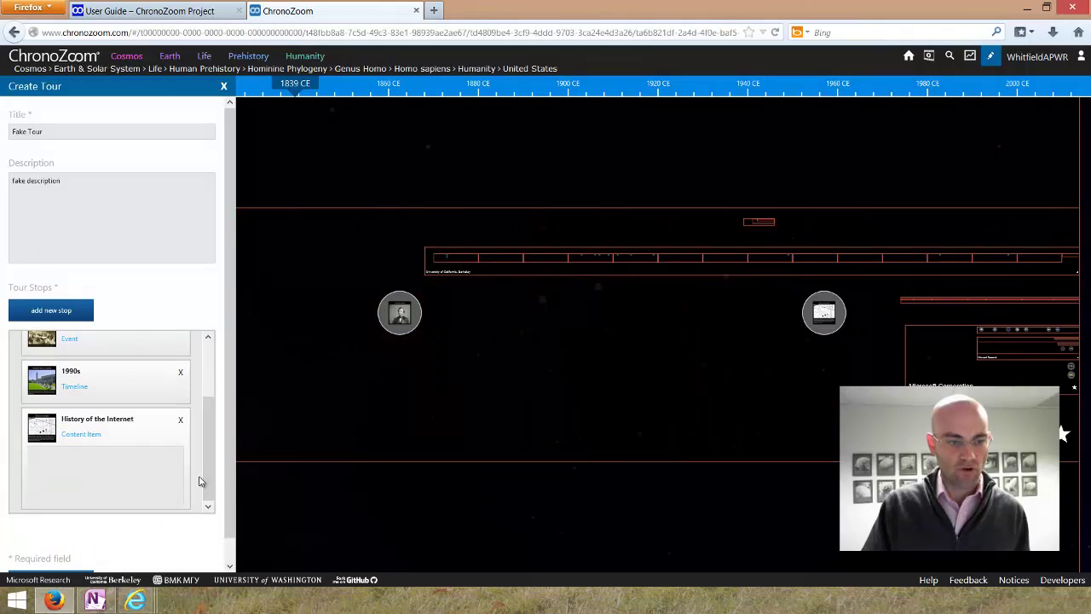
type("lajwefn waofe waou")
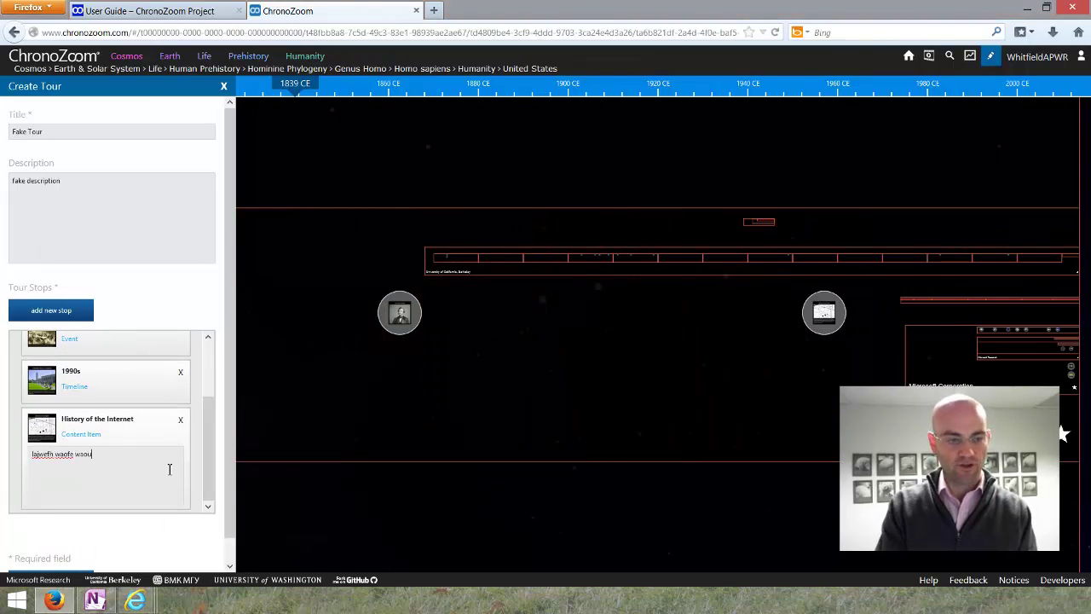
type("hf lwauf lwaouf lwefj")
- Reorder the tour stops so University Farm established comes first and 1990s second, both ahead of Justin Smith Morrill
scroll(128, 426, "up", 2)
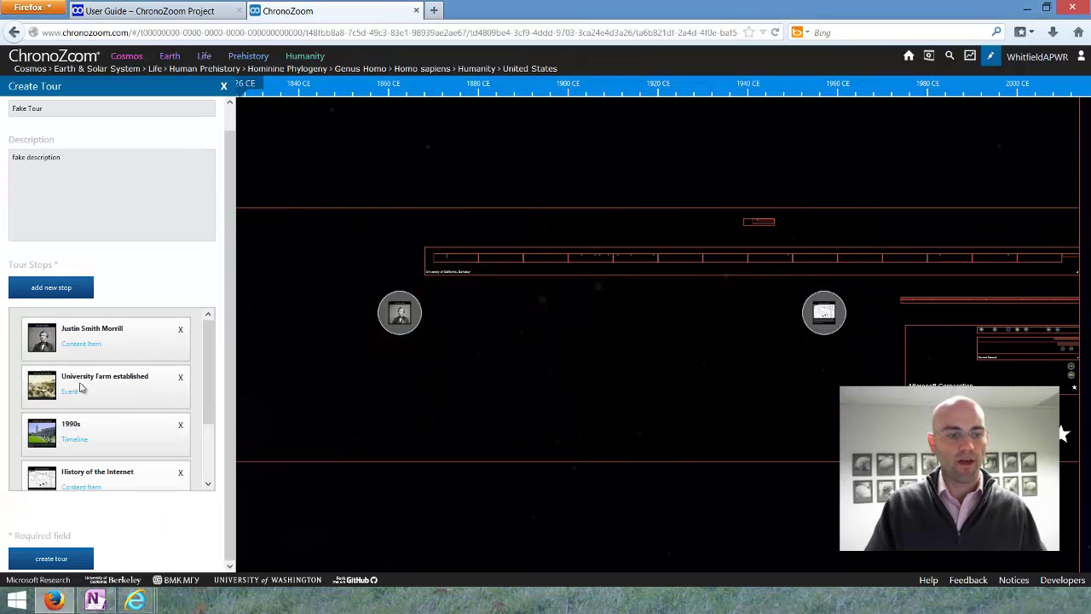
left_click_drag(113, 392, 119, 336)
left_click_drag(111, 431, 202, 378)
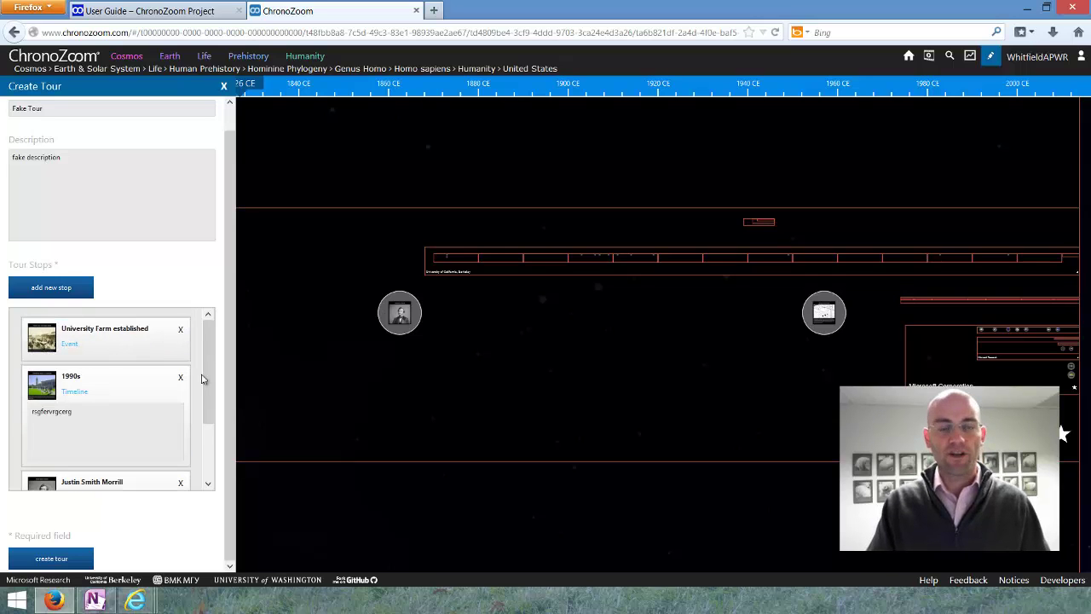